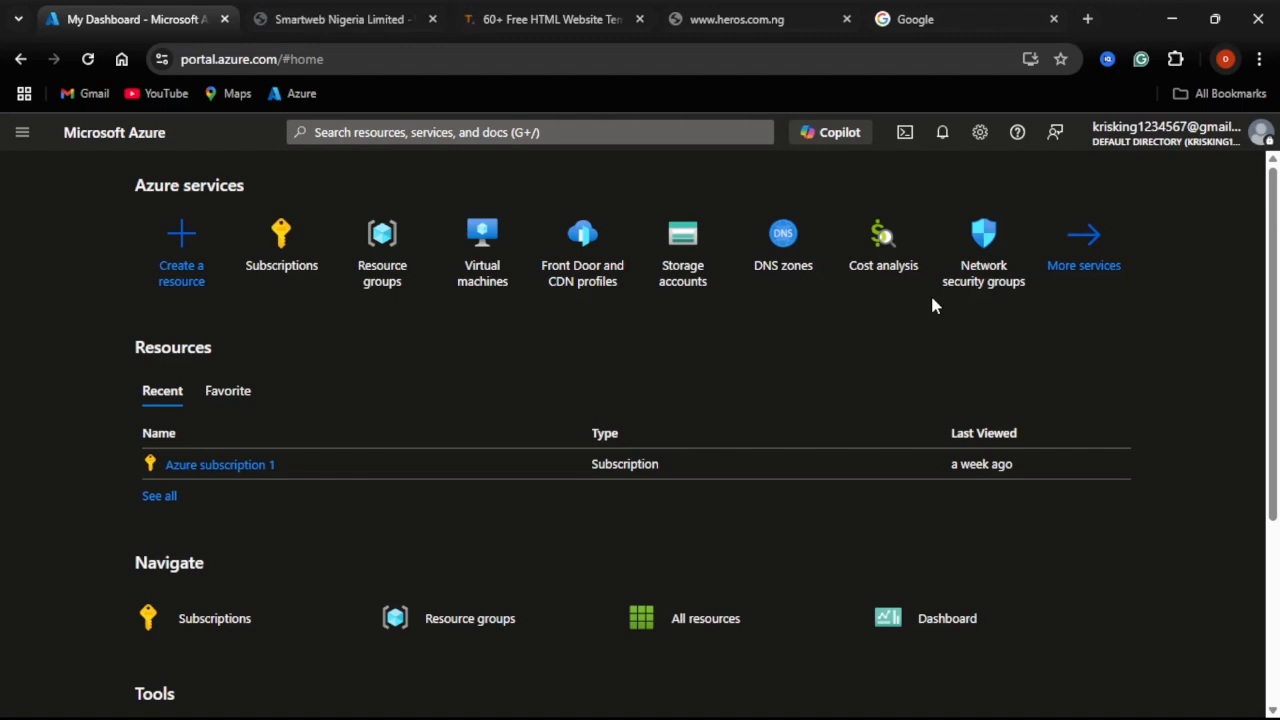
- Find the Storage accounts service and start creating a new storage account
left_click(513, 134)
type("stor")
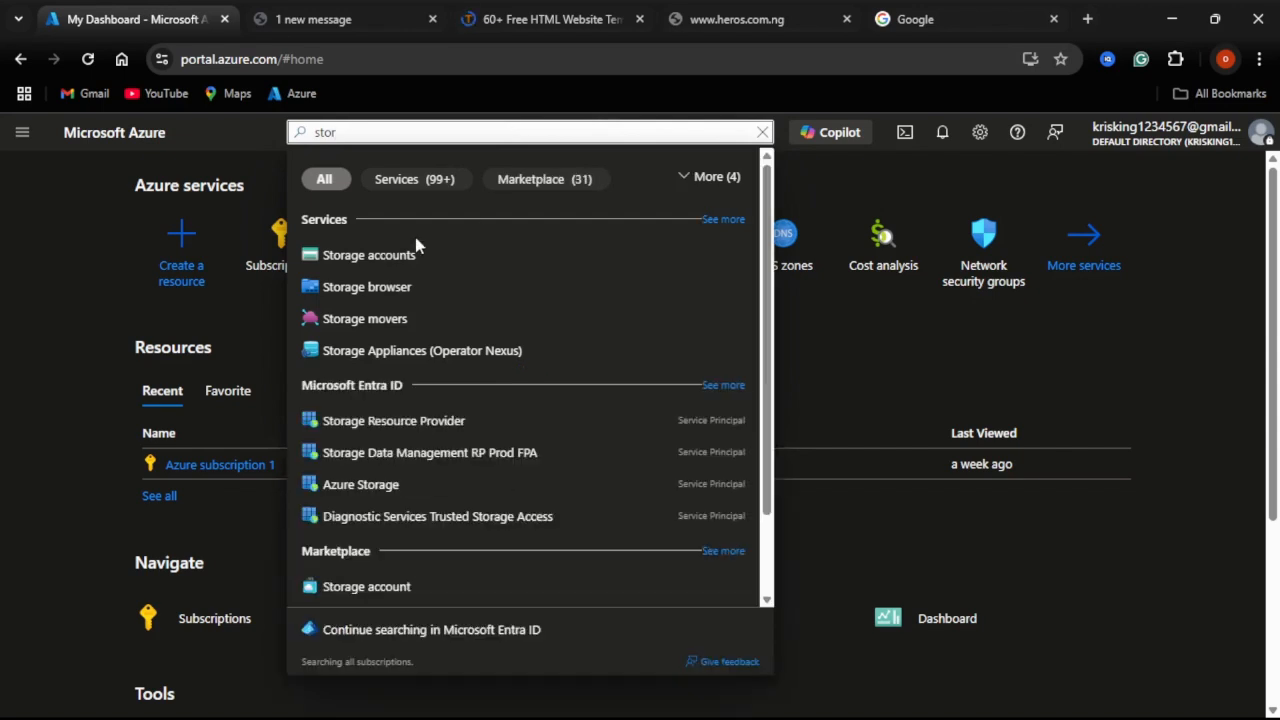
left_click(405, 255)
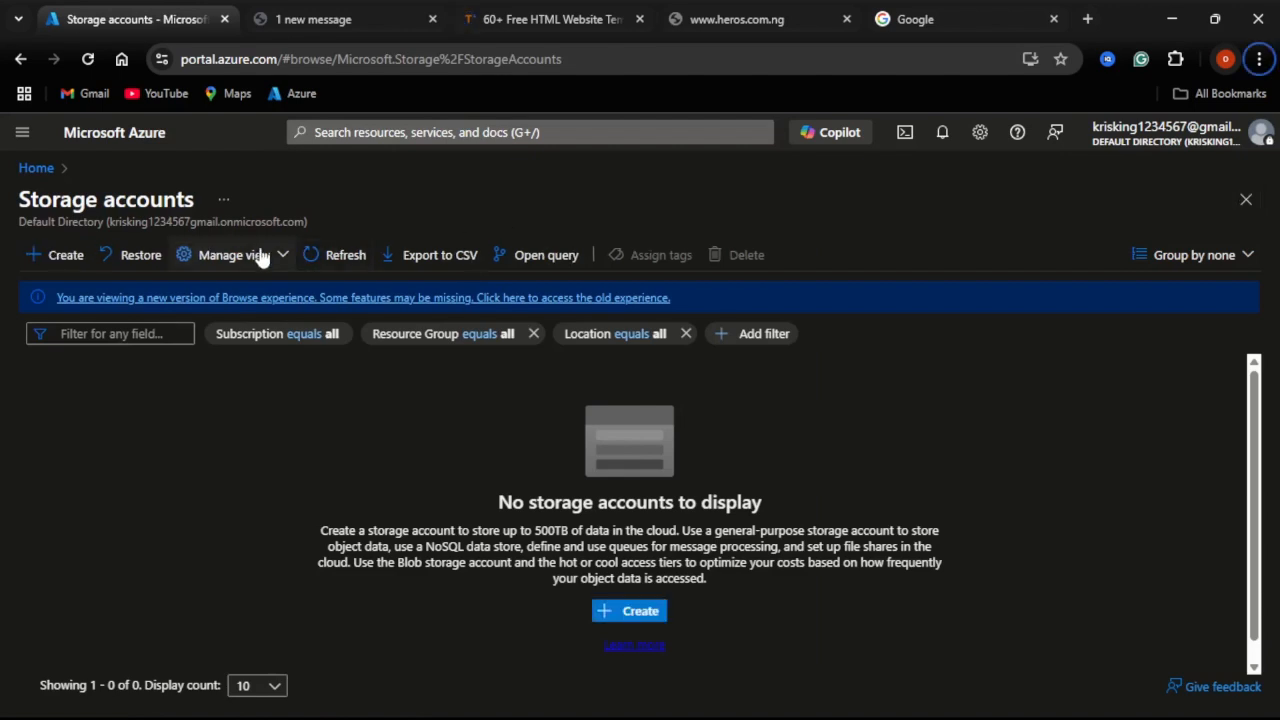
left_click(66, 258)
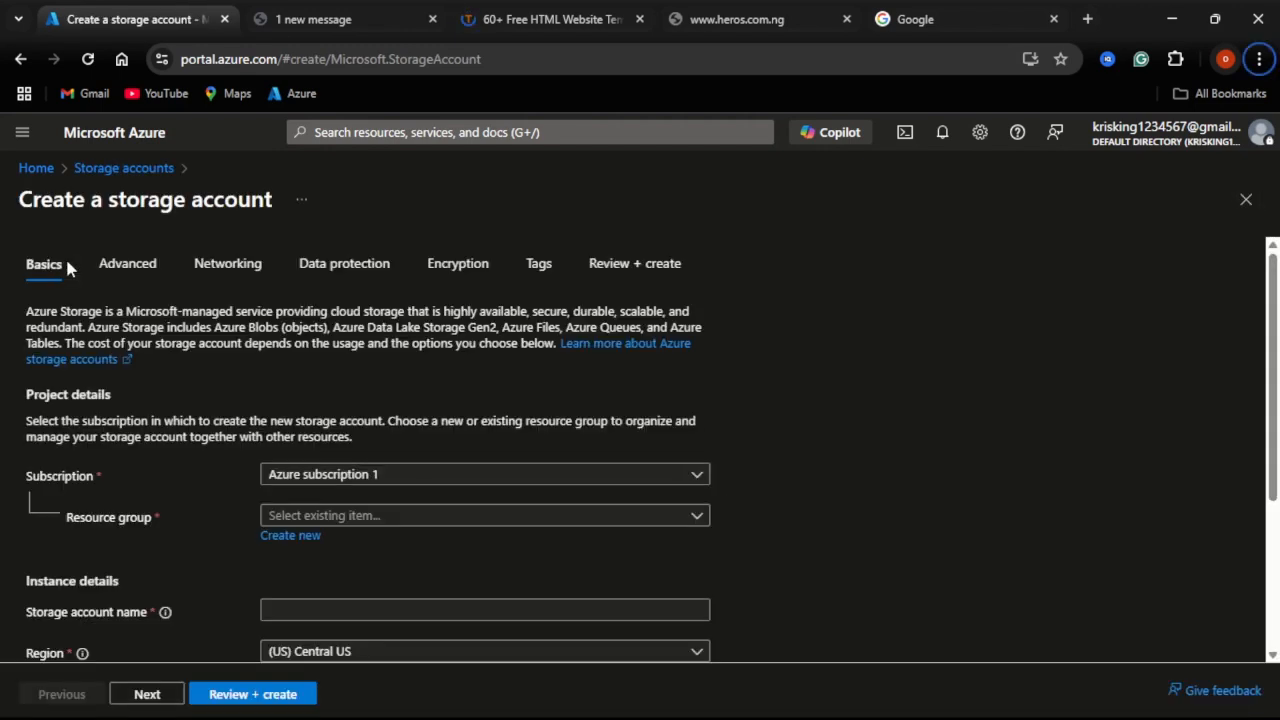
- Create a new resource group named testRG for the storage account
left_click(281, 537)
left_click(390, 424)
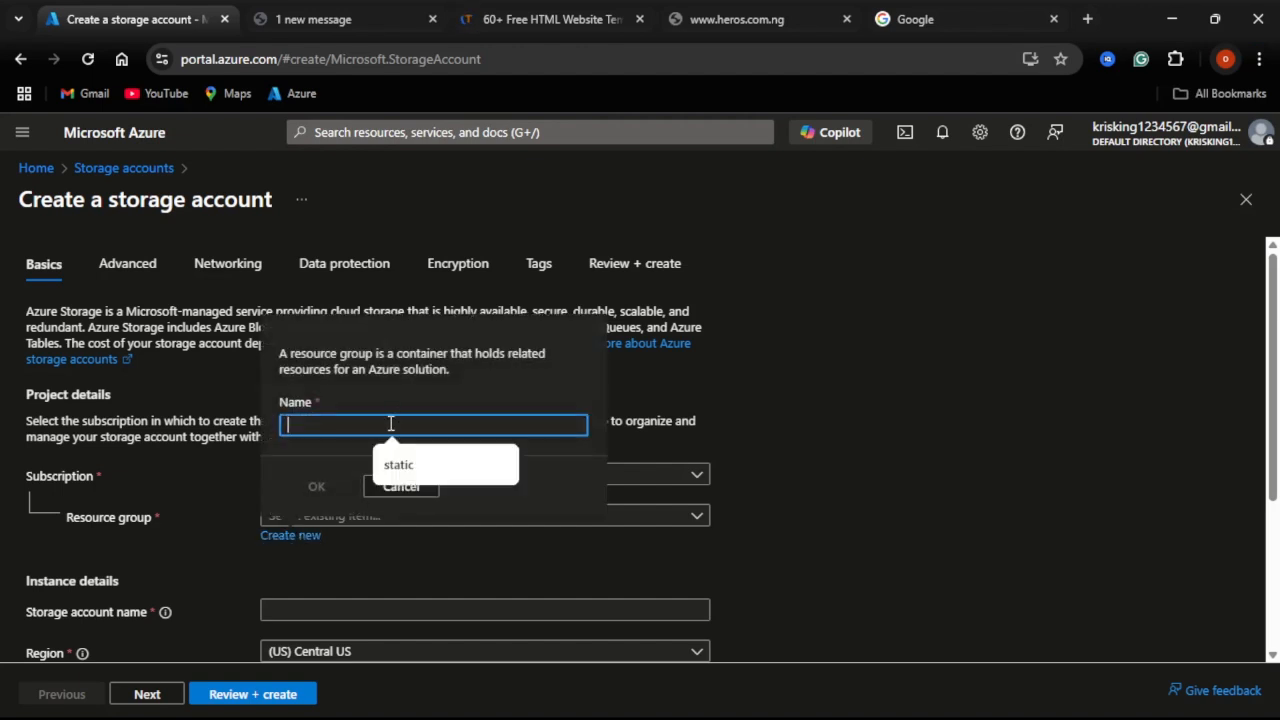
type("testRG")
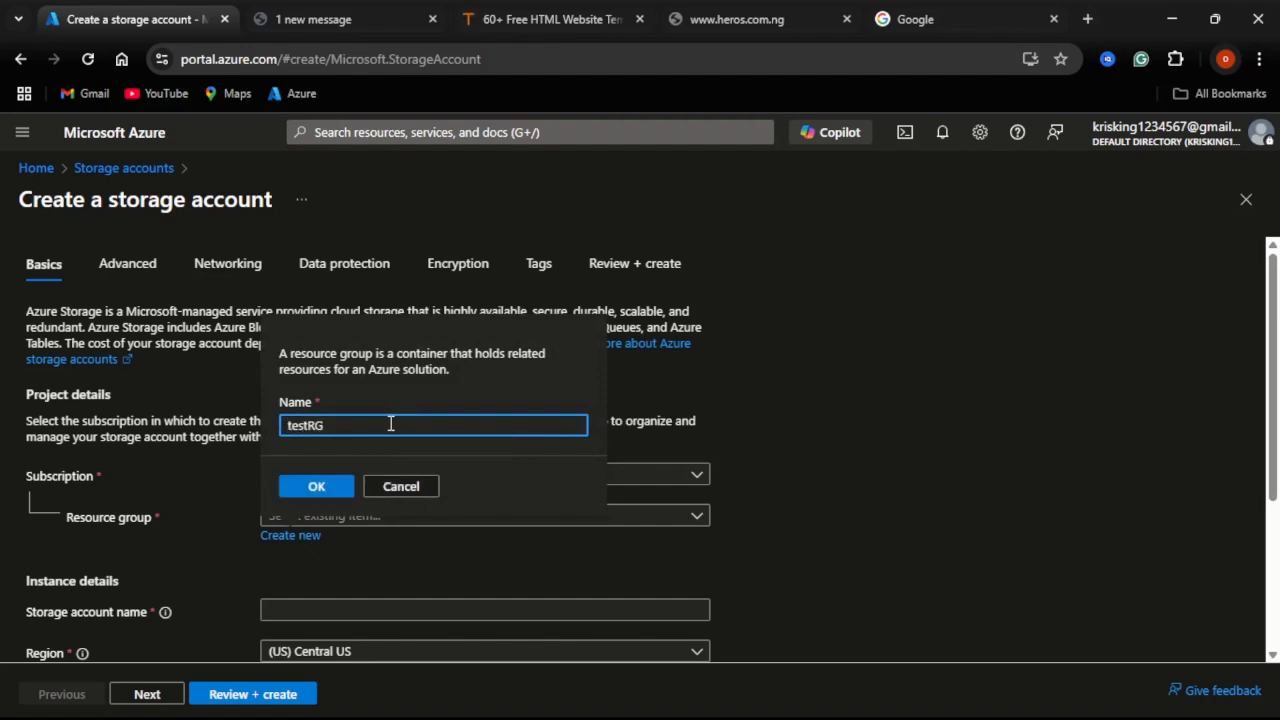
left_click(322, 487)
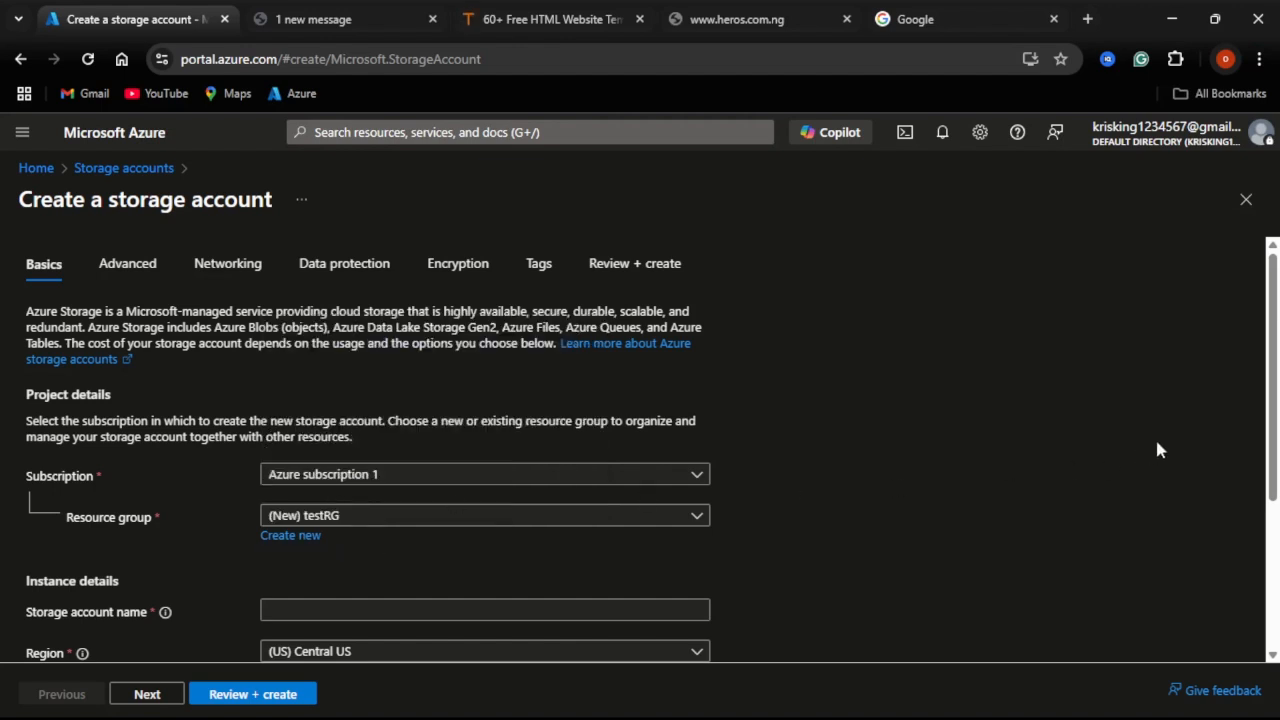
- Name the storage account chrisking and submit the remaining default settings for review
scroll(1273, 378, "down", 2)
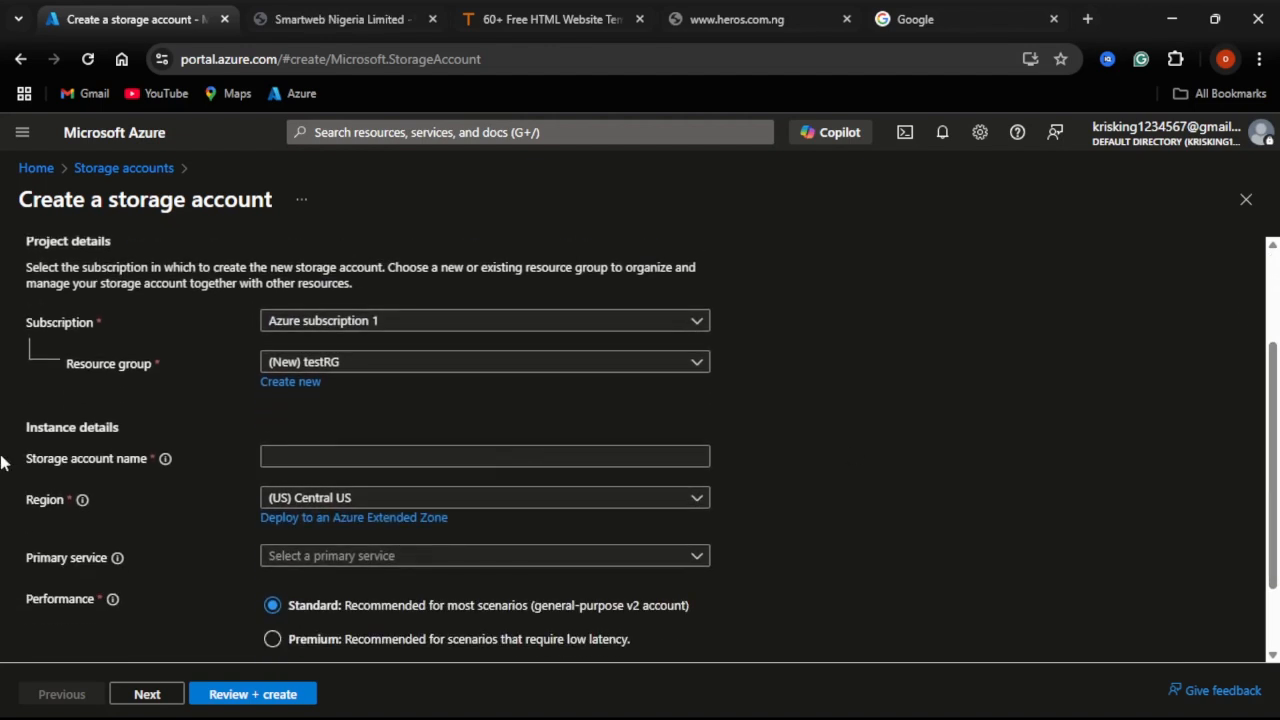
left_click(330, 455)
left_click(328, 454)
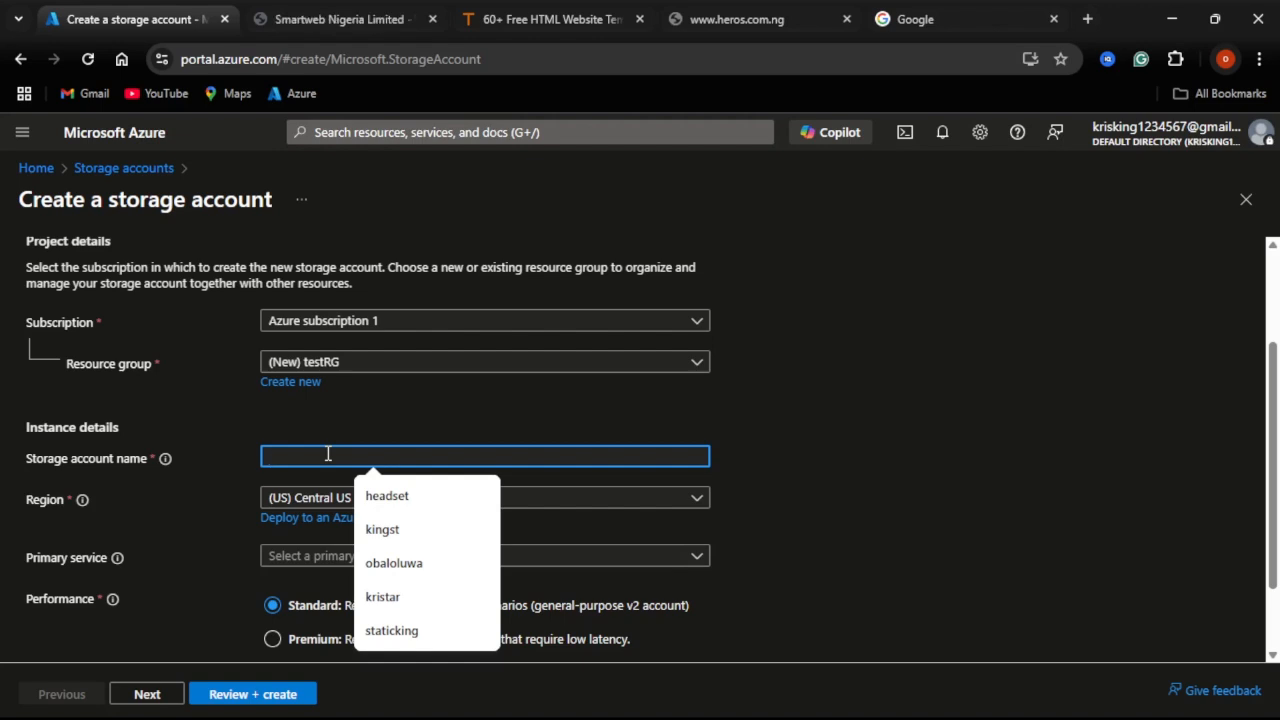
type("k")
key("BackSpace")
type("chrisking")
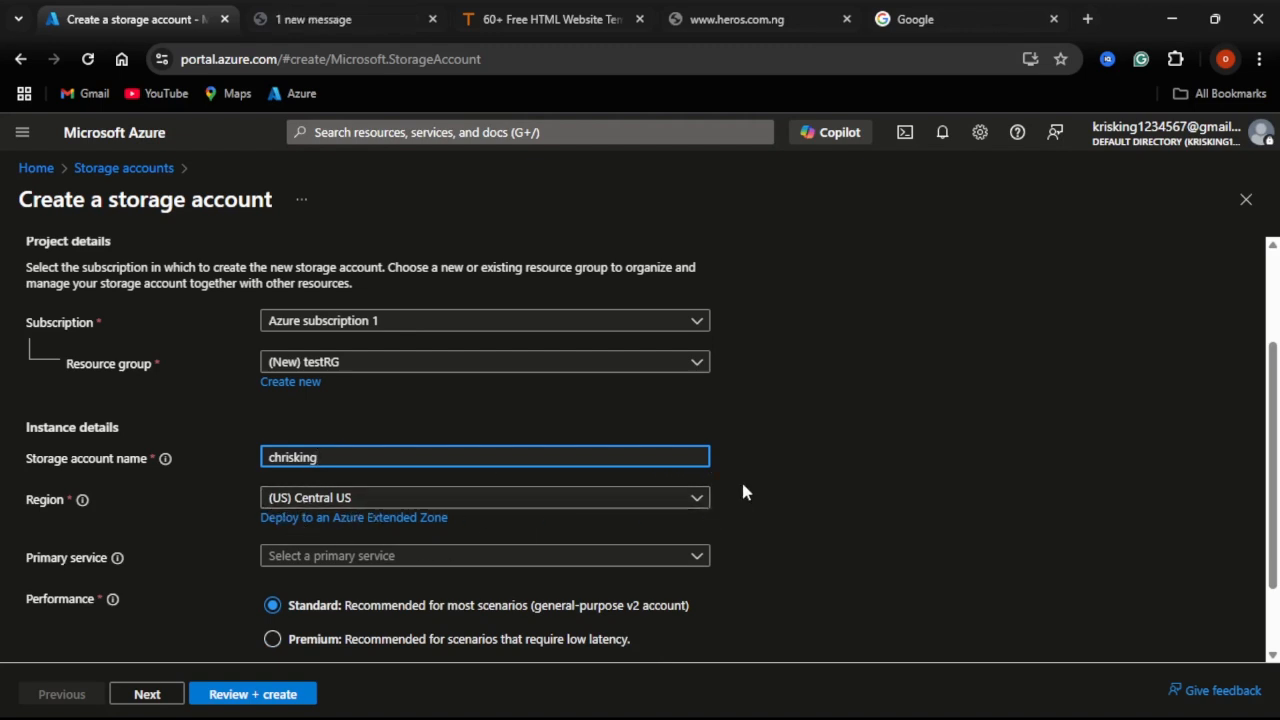
scroll(1277, 456, "down", 1)
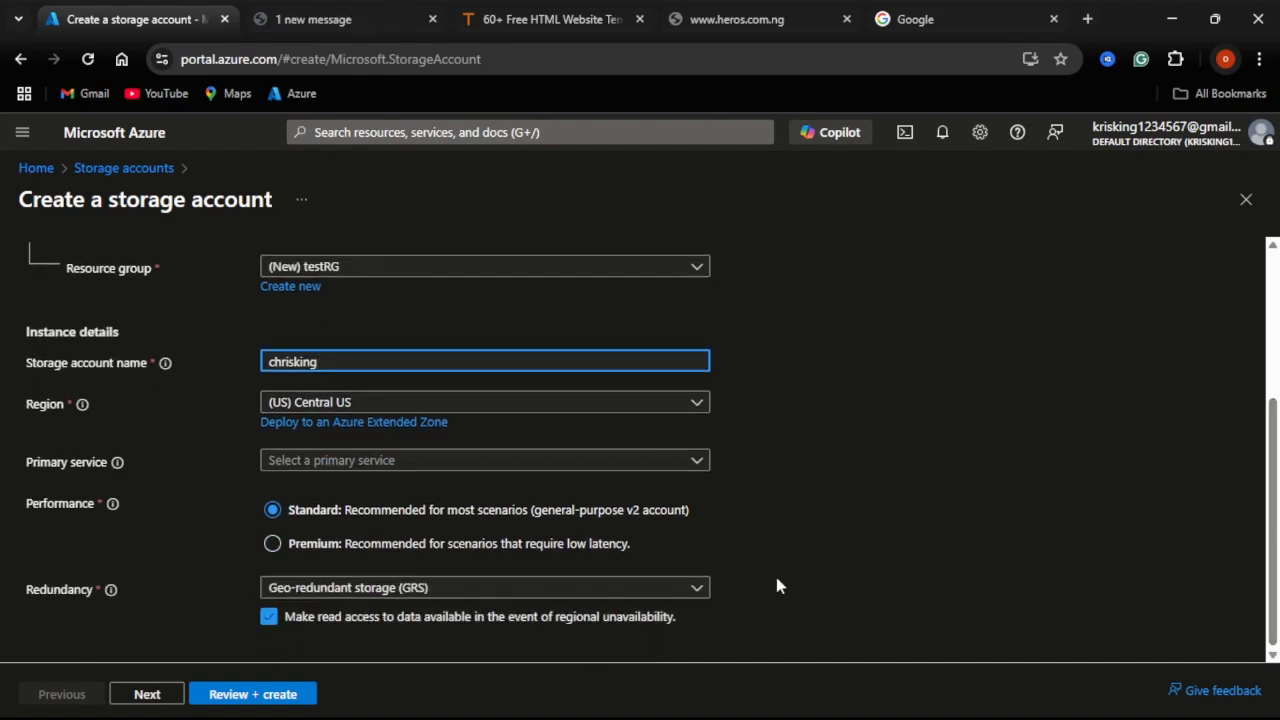
left_click(246, 697)
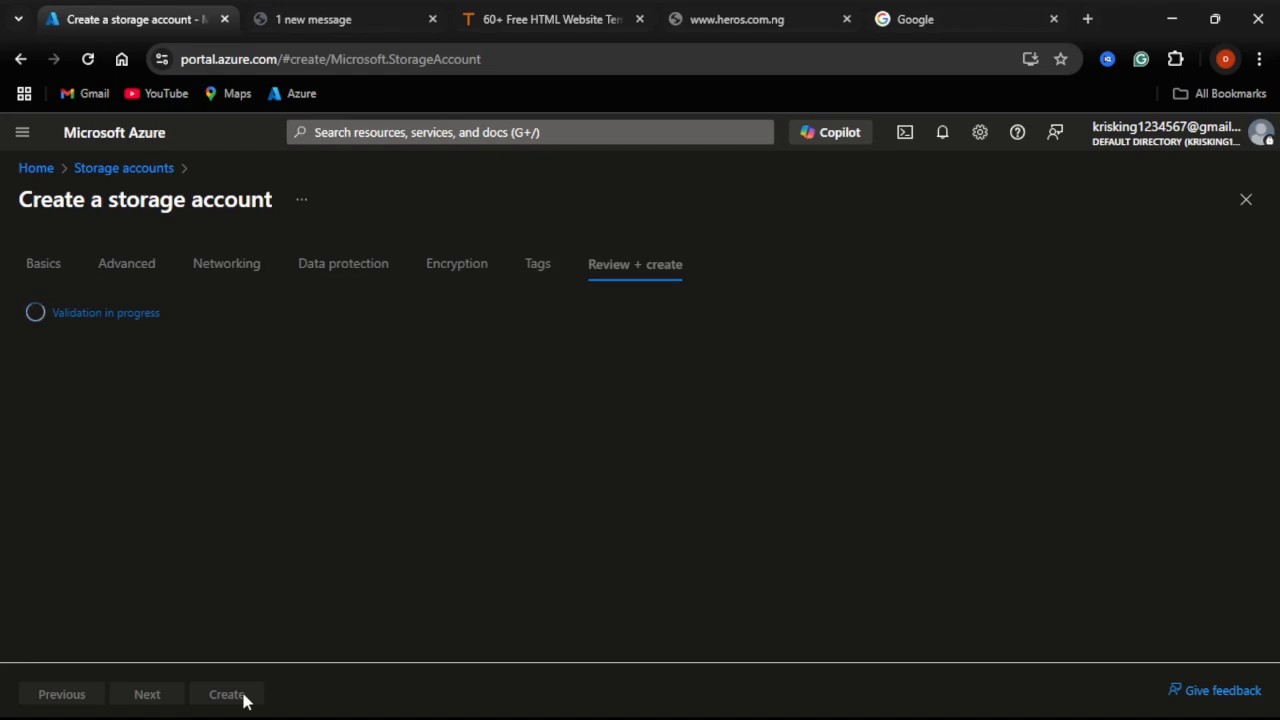
- Switch to the Tooplate site, dismiss the ad and open the Mini Finance HTML template's page down to its download options
left_click(537, 20)
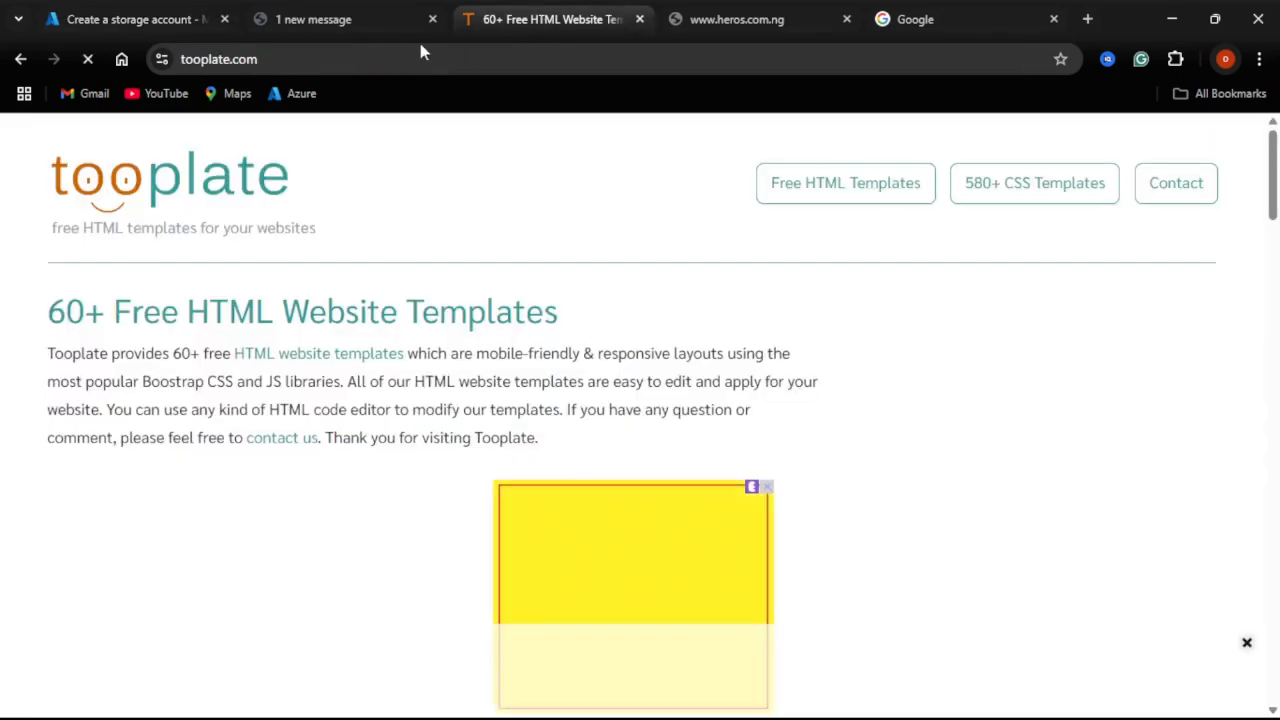
left_click(178, 58)
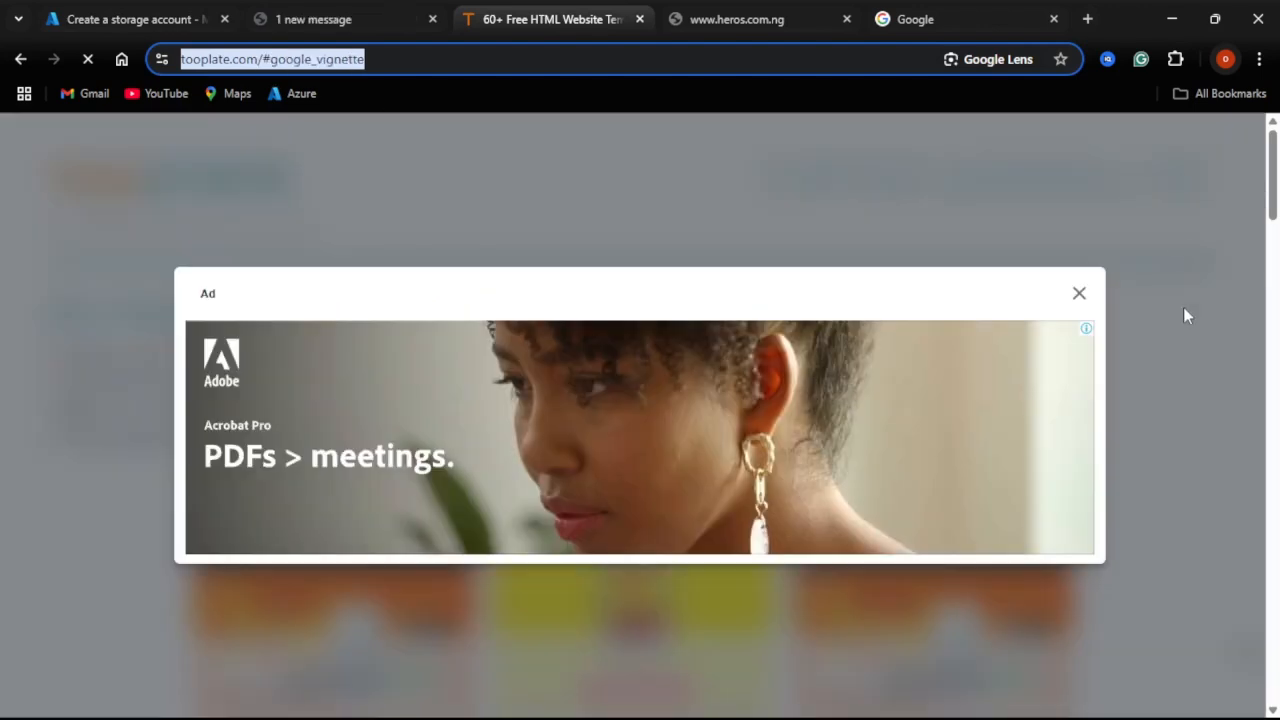
left_click(1079, 293)
left_click_drag(1272, 175, 1277, 314)
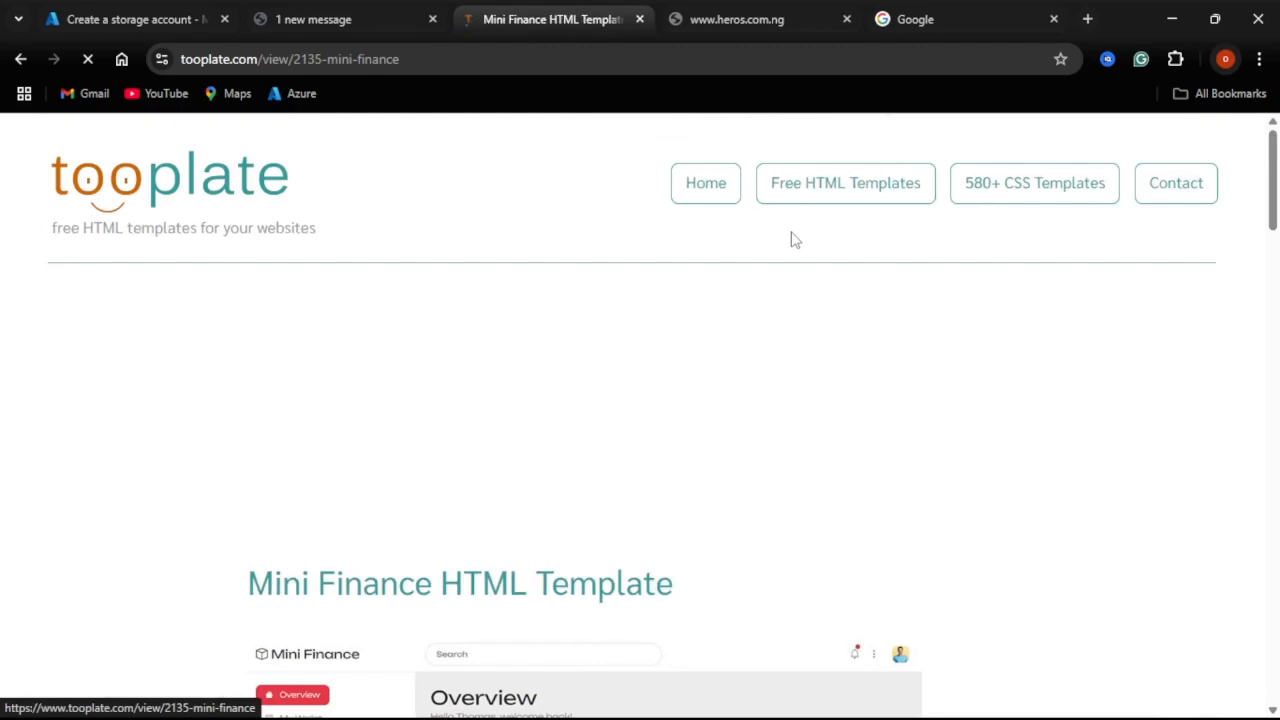
left_click_drag(1270, 185, 1276, 450)
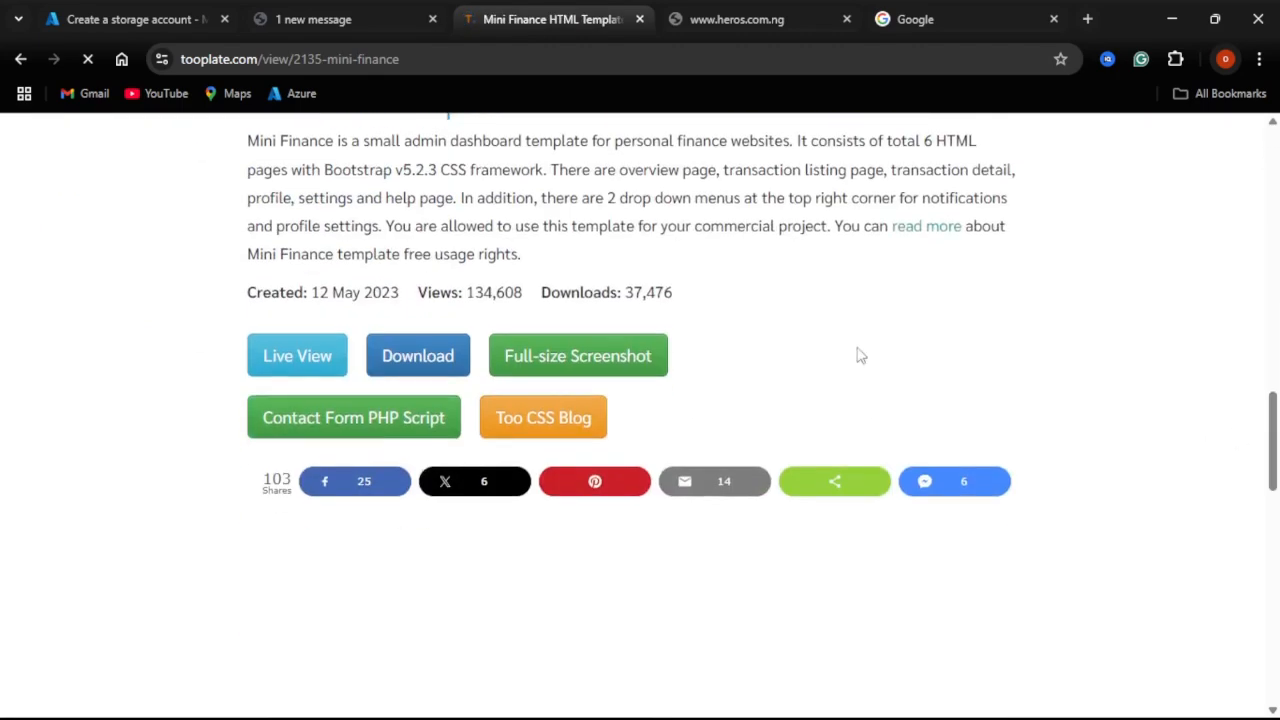
- Open the live preview of the Mini Finance template and look through its Wallet, Profile and Settings pages
left_click(304, 367)
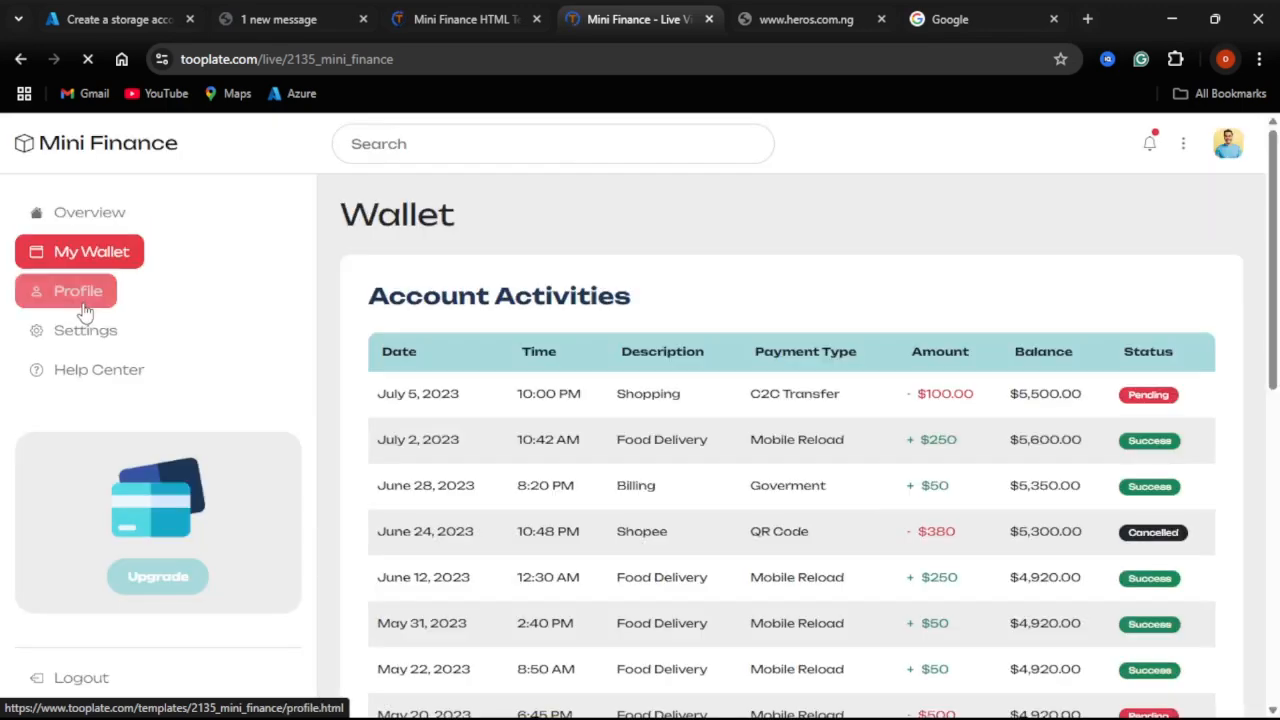
left_click(86, 309)
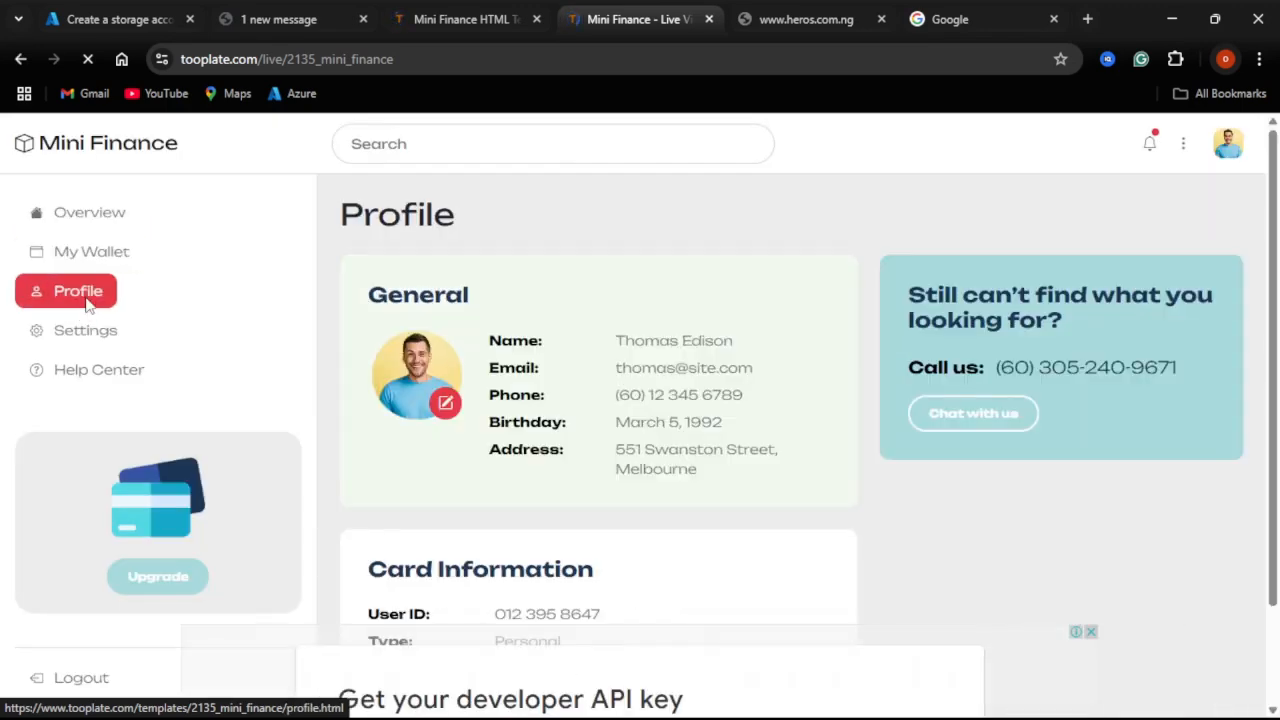
left_click(87, 328)
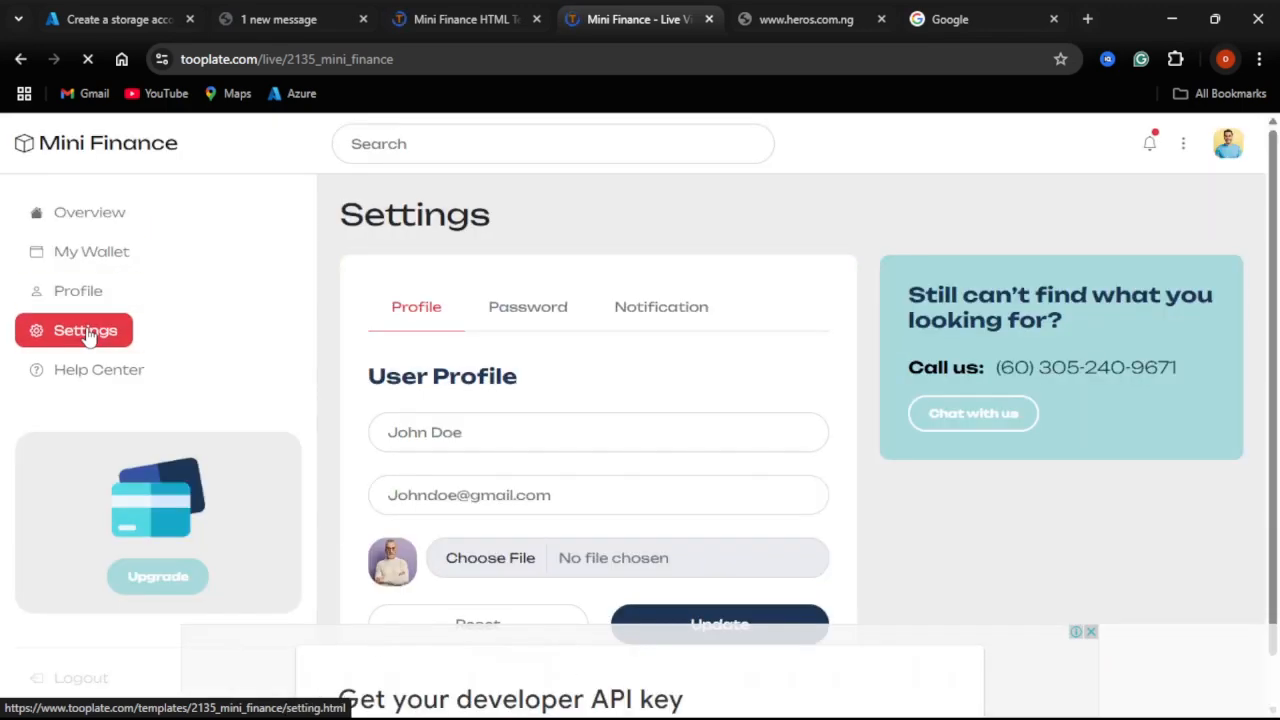
- Return to the Azure portal and create the reviewed storage account
left_click(118, 22)
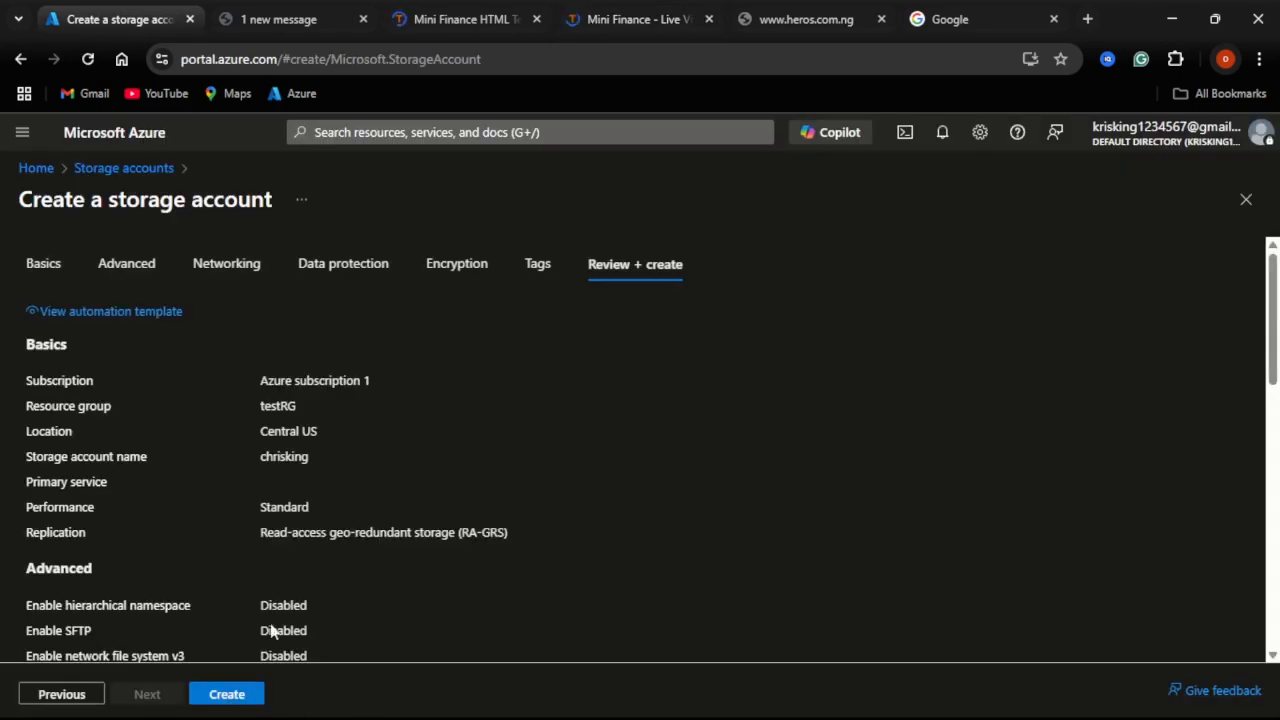
left_click(226, 694)
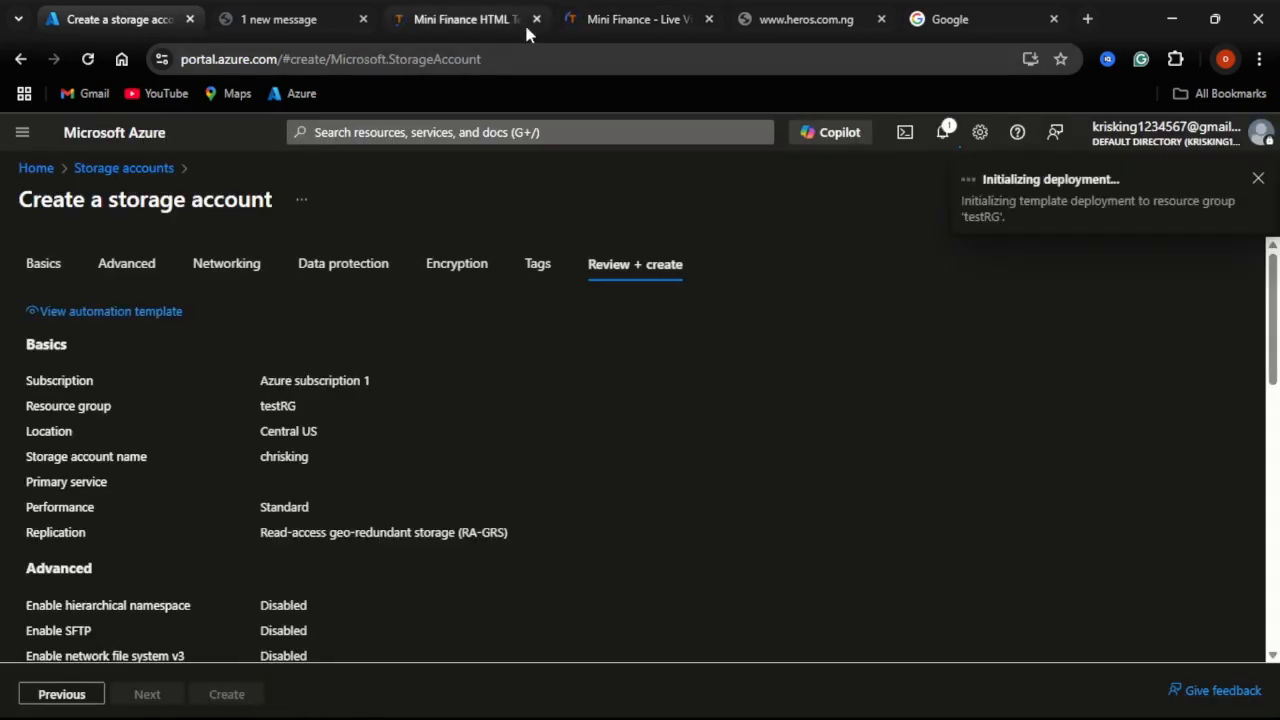
- Go back to the Mini Finance template page on Tooplate and download the template
left_click(597, 23)
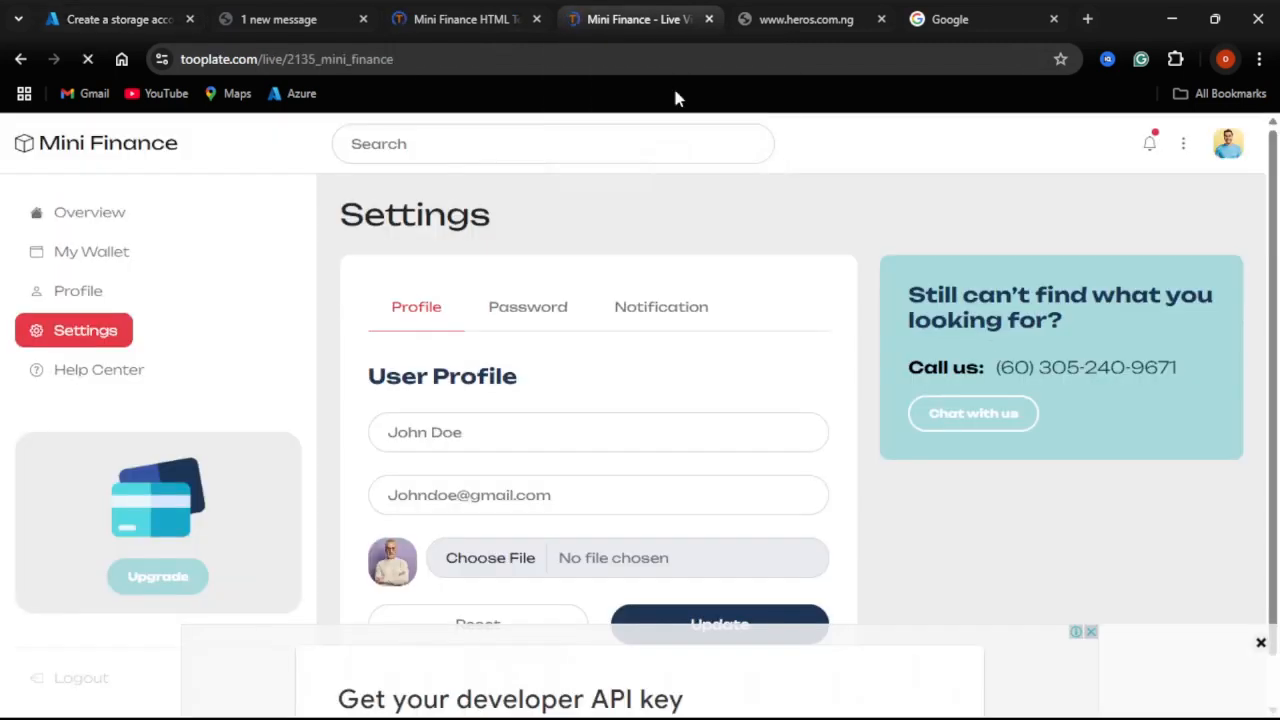
left_click(472, 20)
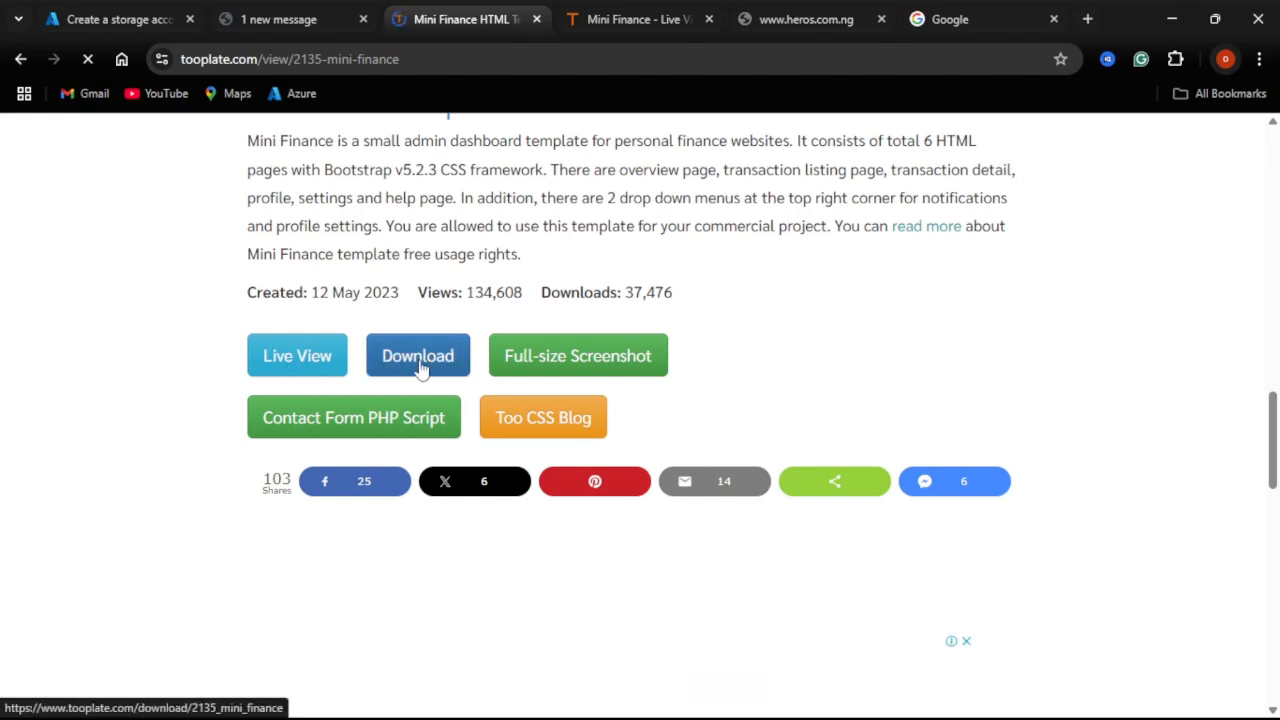
left_click(418, 357)
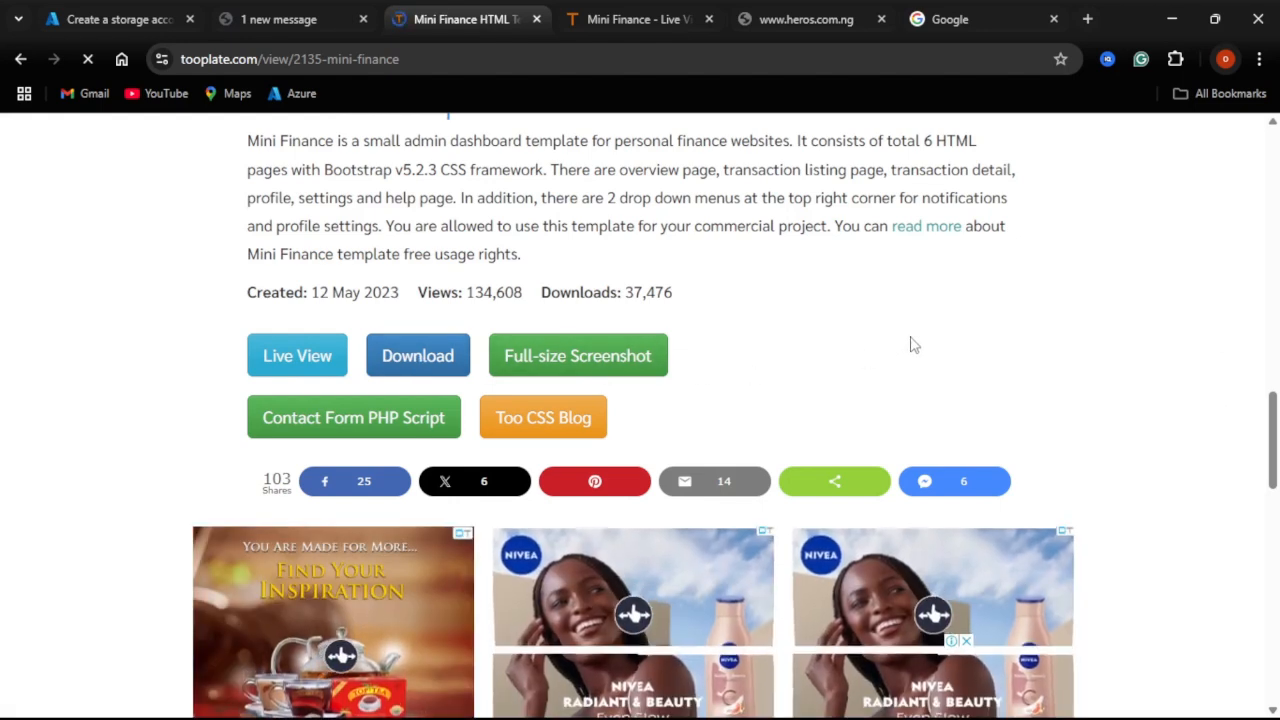
- In File Explorer, open the inner 2135_mini_finance folder and examine the template's HTML files and asset folders
mouse_move(759, 710)
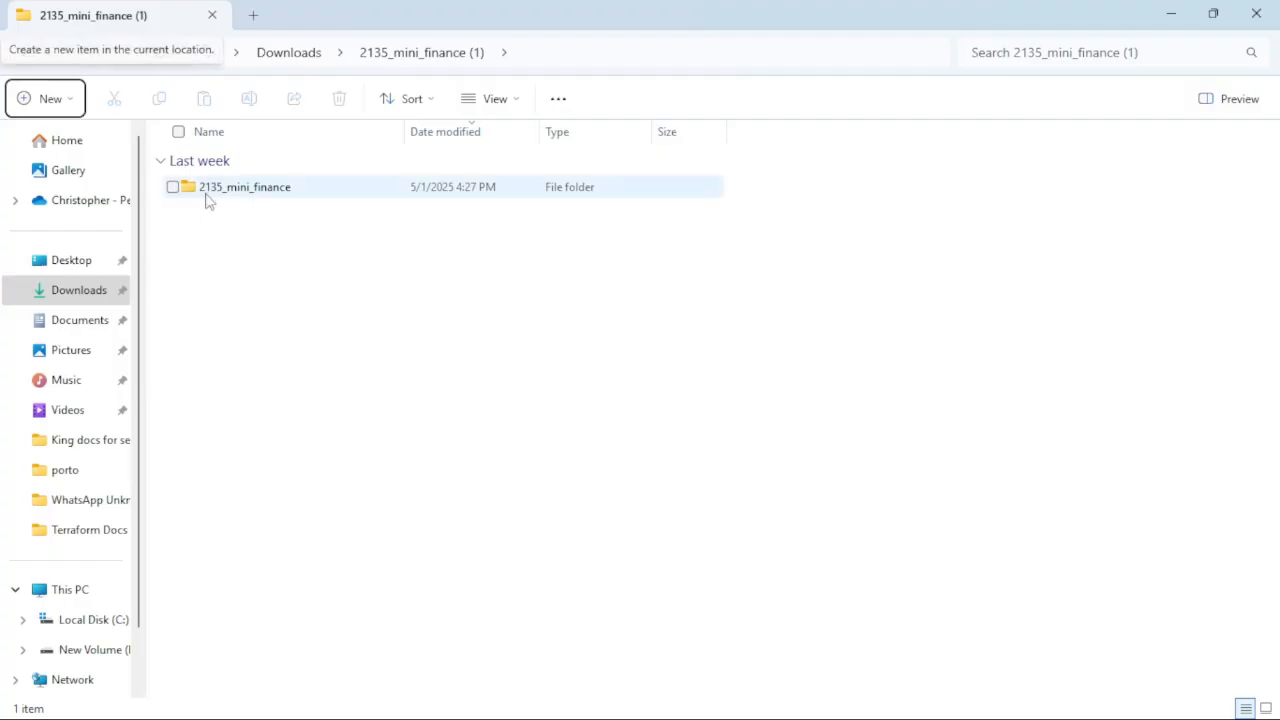
double_click(292, 195)
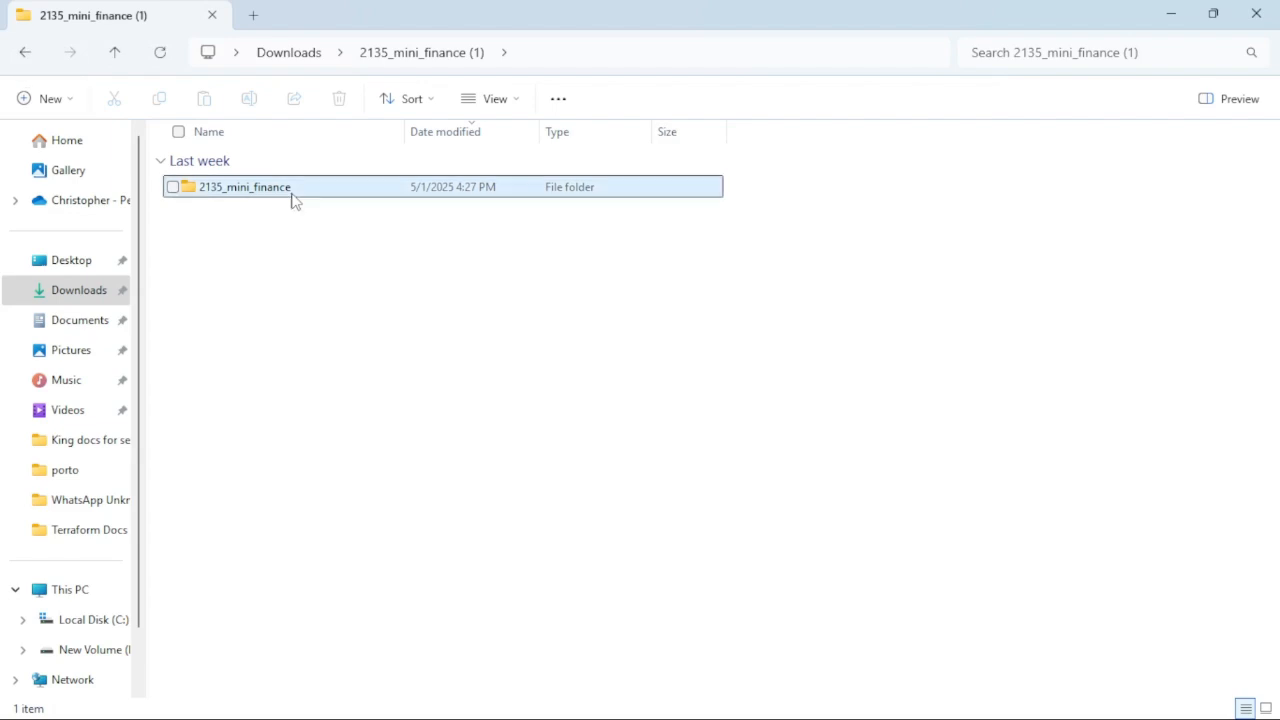
left_click_drag(240, 498, 276, 192)
left_click(306, 545)
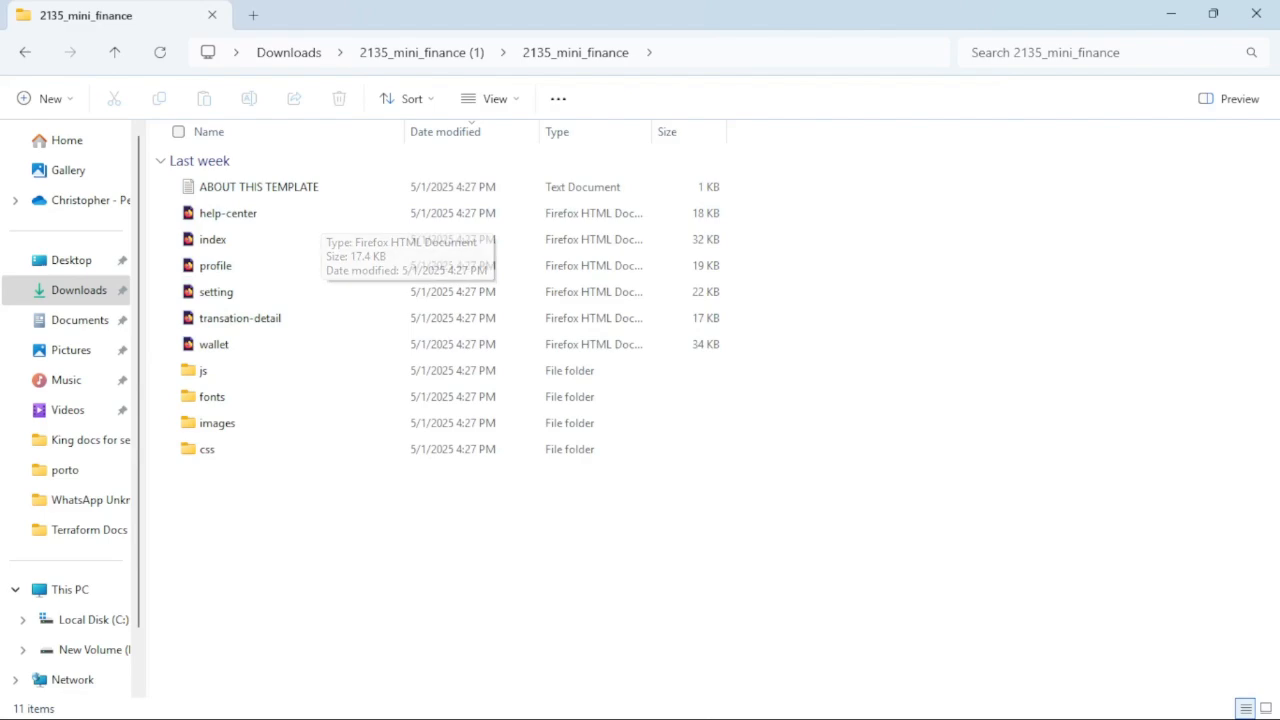
- Switch back to the Azure portal in the browser and open the newly deployed storage account resource
left_click(832, 699)
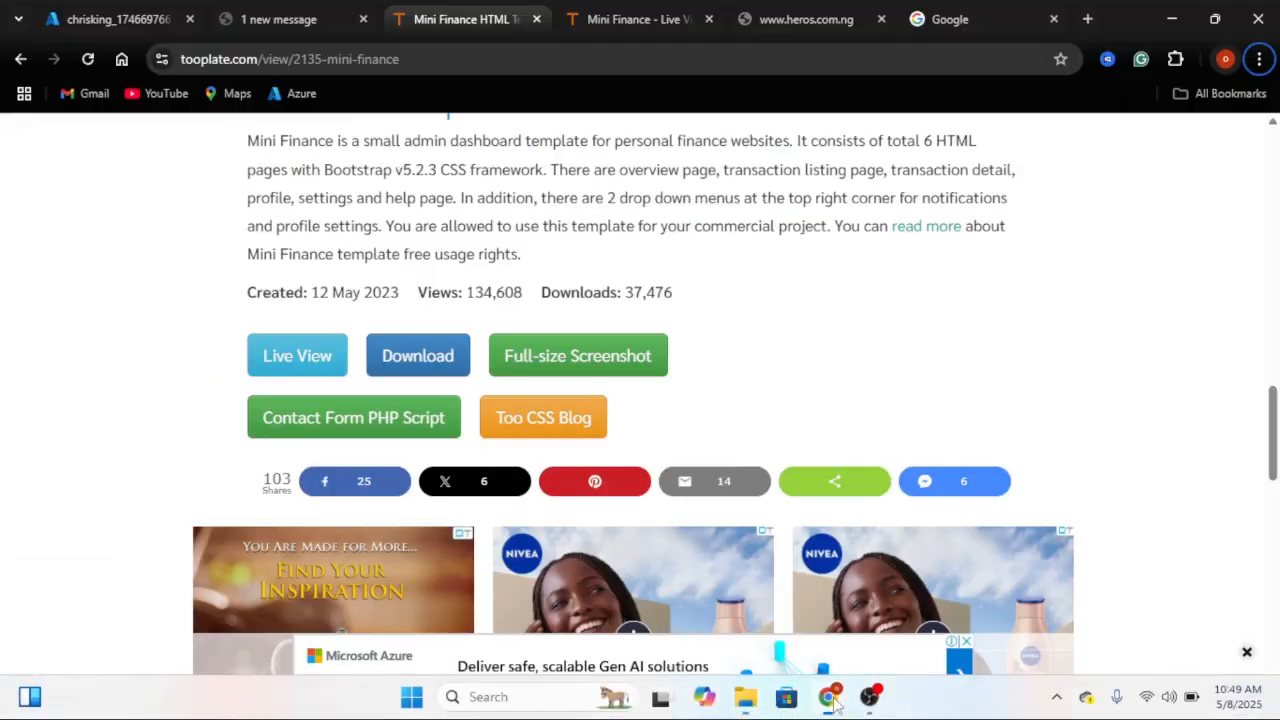
left_click(100, 19)
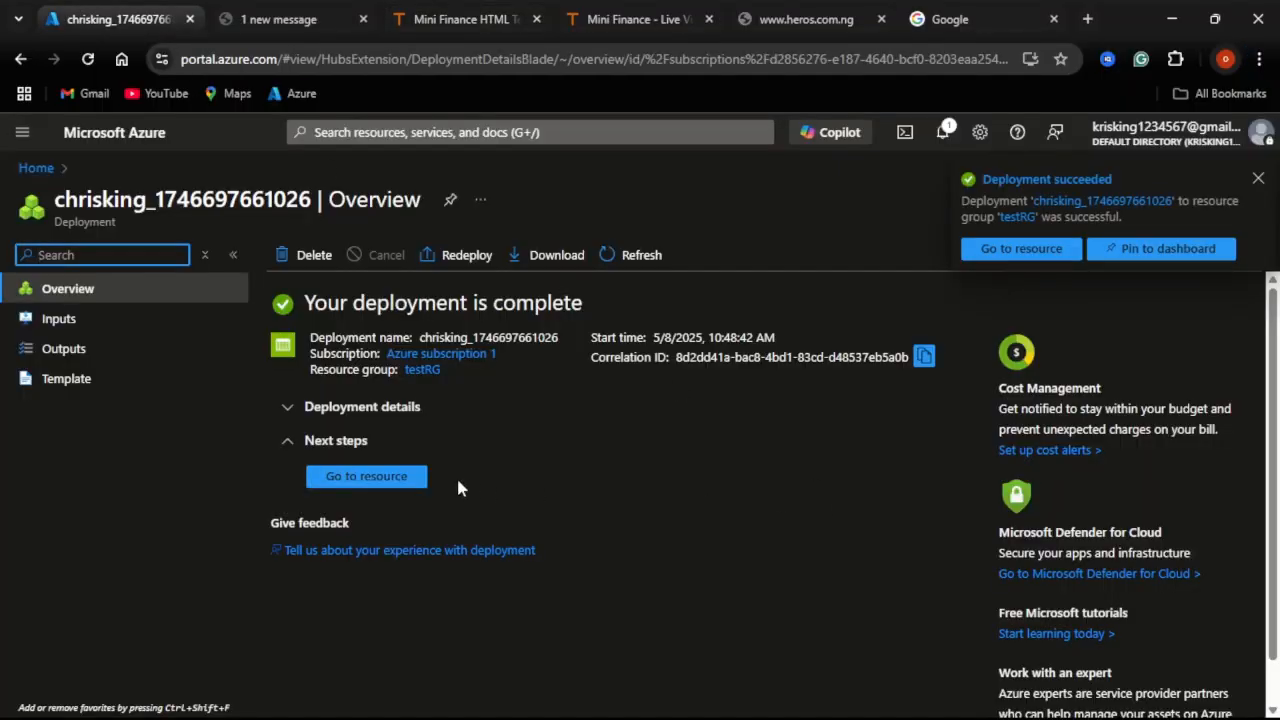
left_click(389, 476)
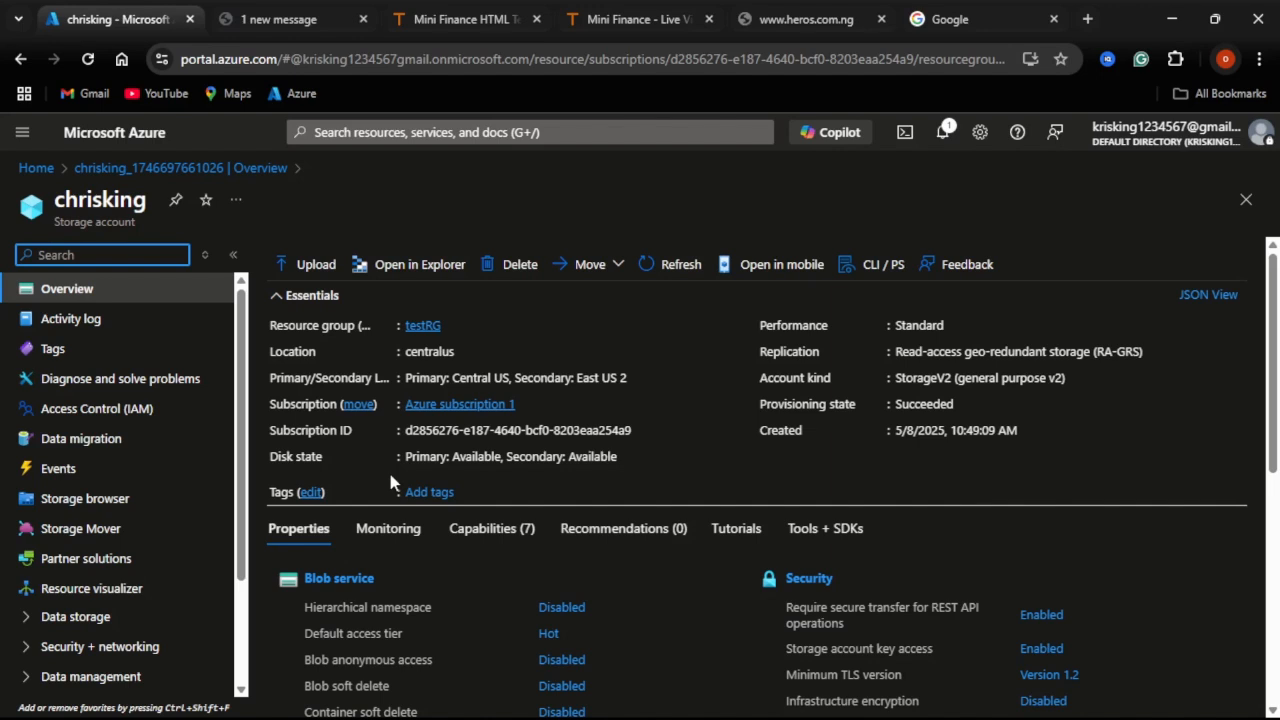
- Enable the Static website feature for the storage account and set the index document name to index.html
left_click(66, 256)
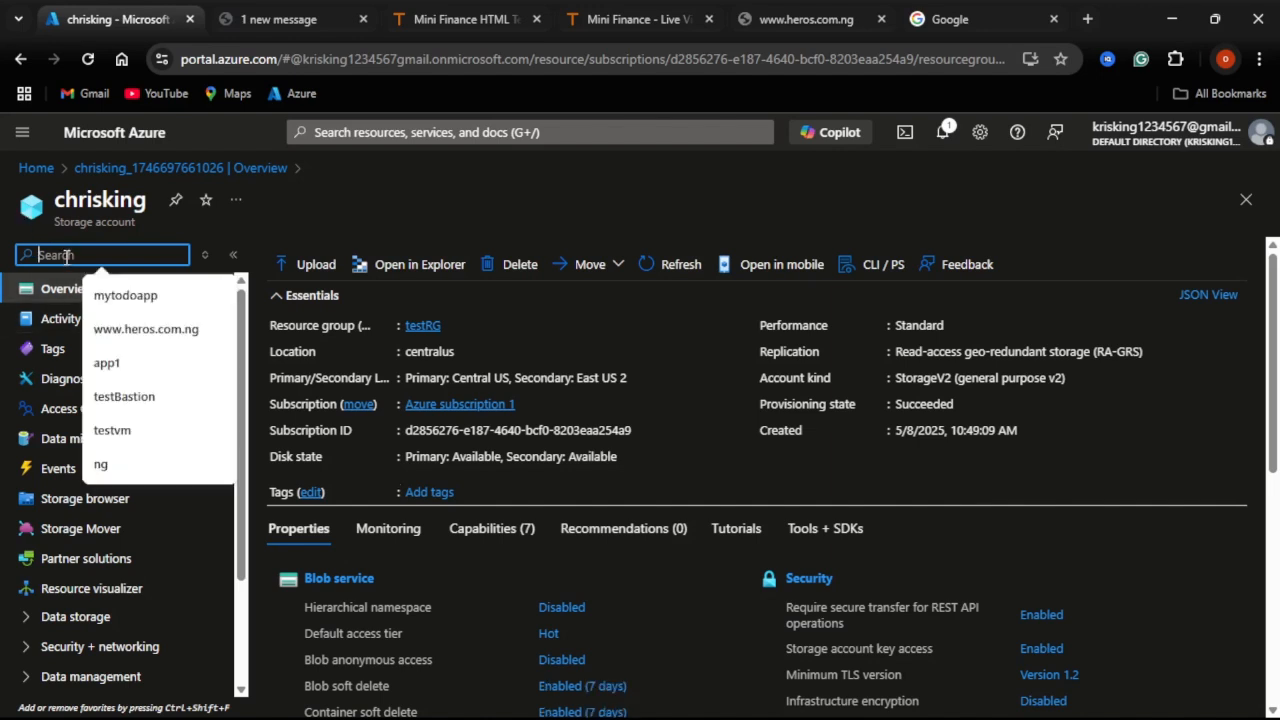
type("static")
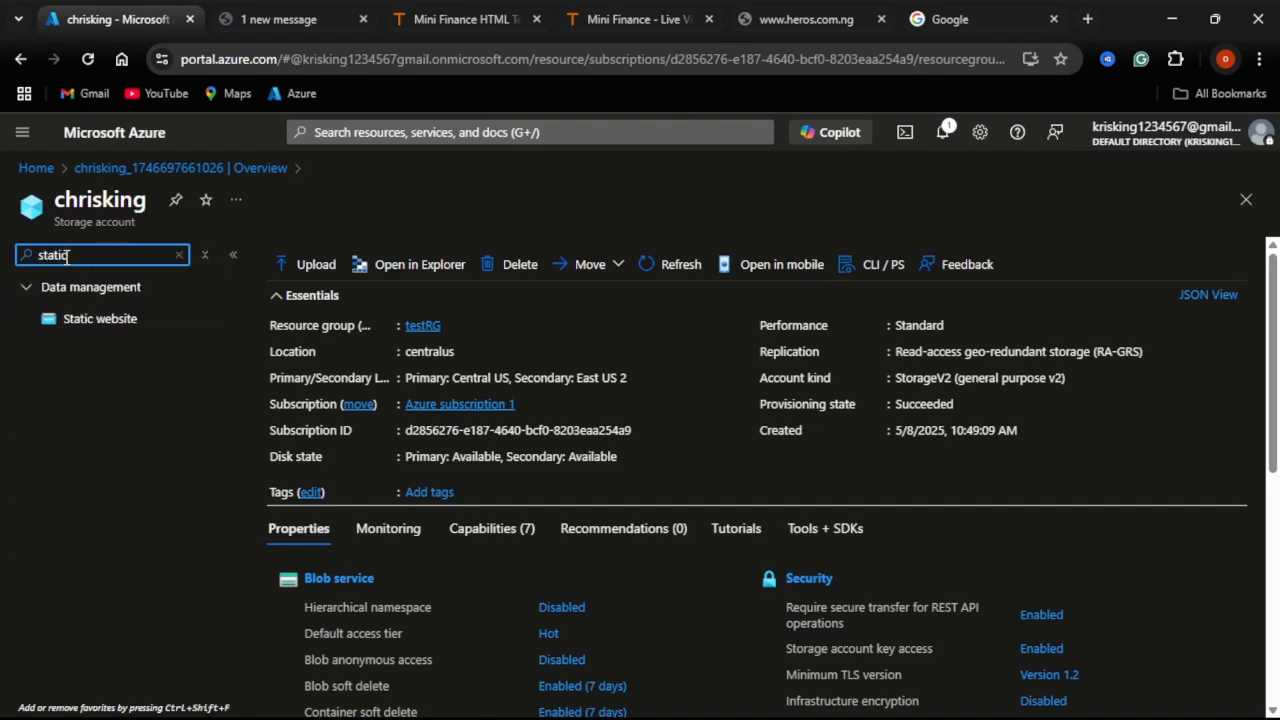
left_click(98, 320)
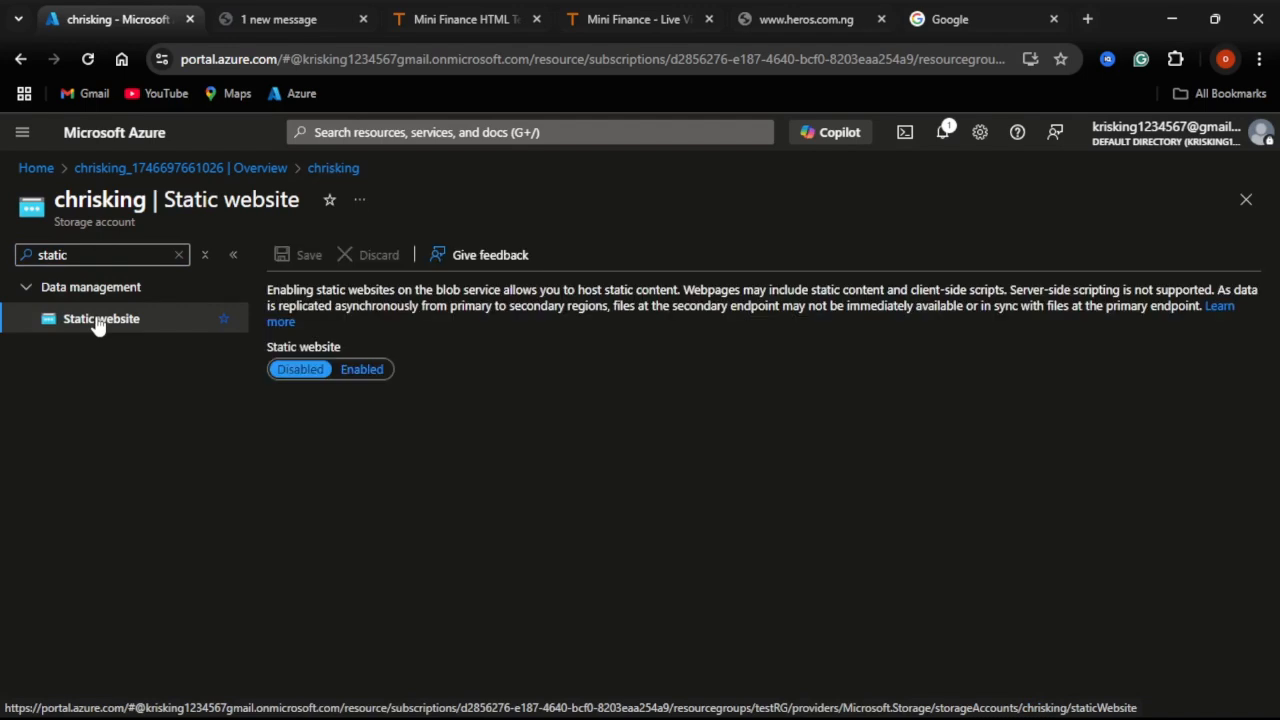
left_click(362, 372)
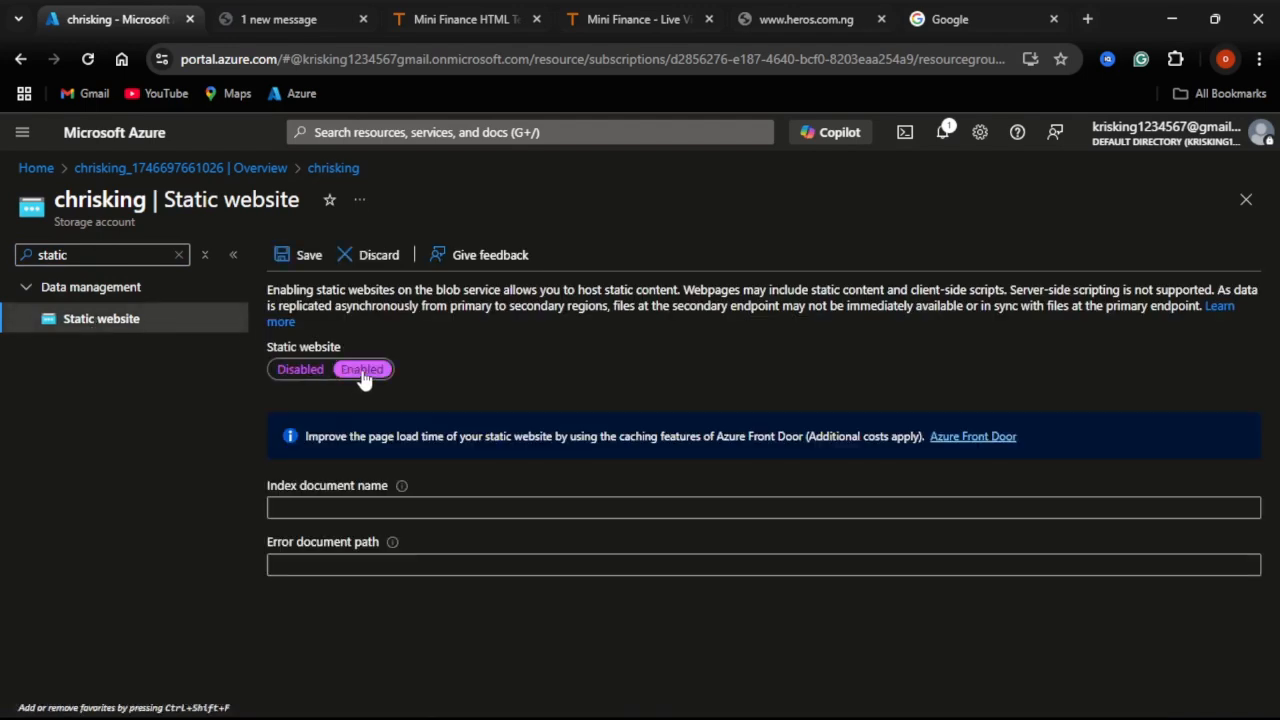
left_click(352, 510)
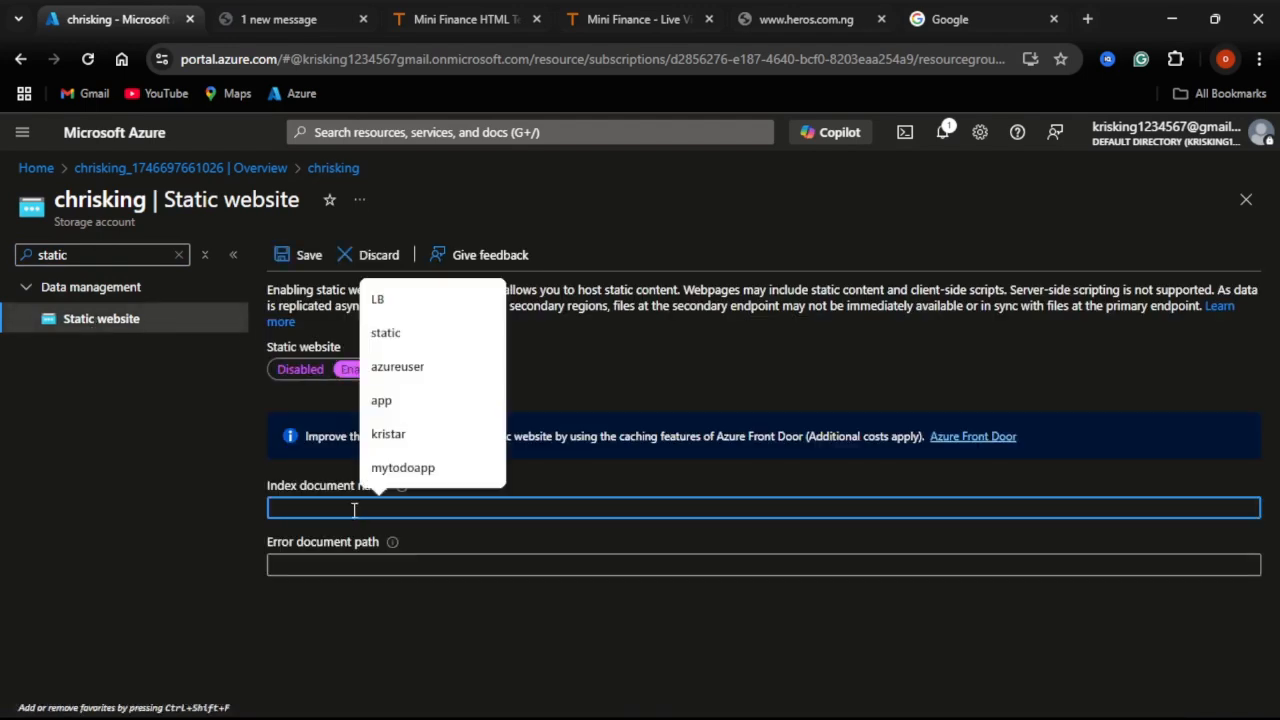
type("index.html")
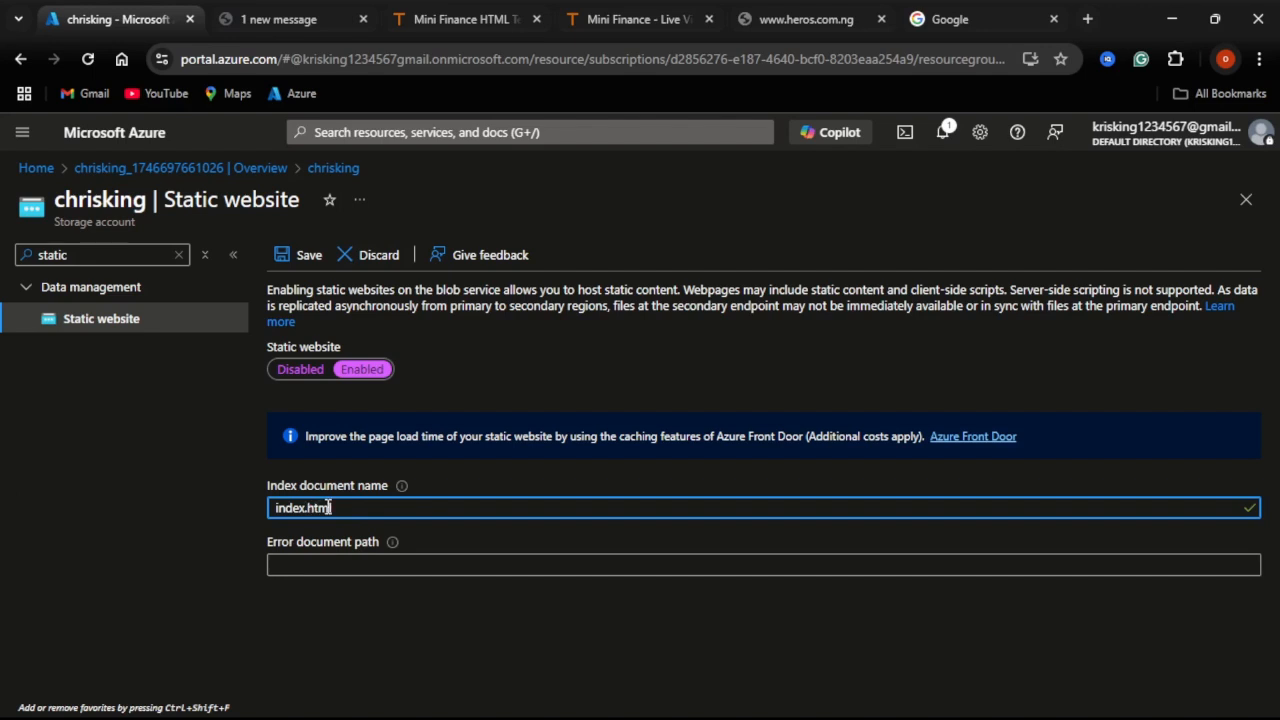
- Save the static website settings and load the primary endpoint URL in the browser tab holding the template's live preview
left_click(305, 256)
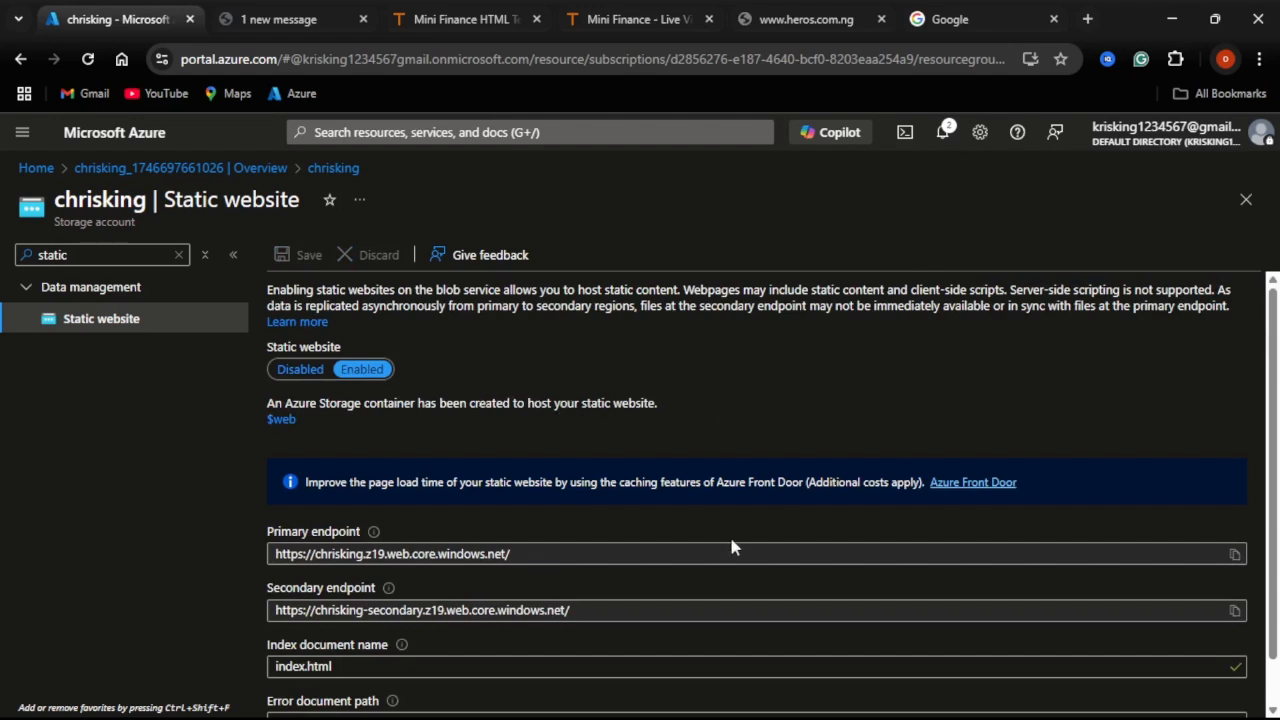
left_click(1235, 557)
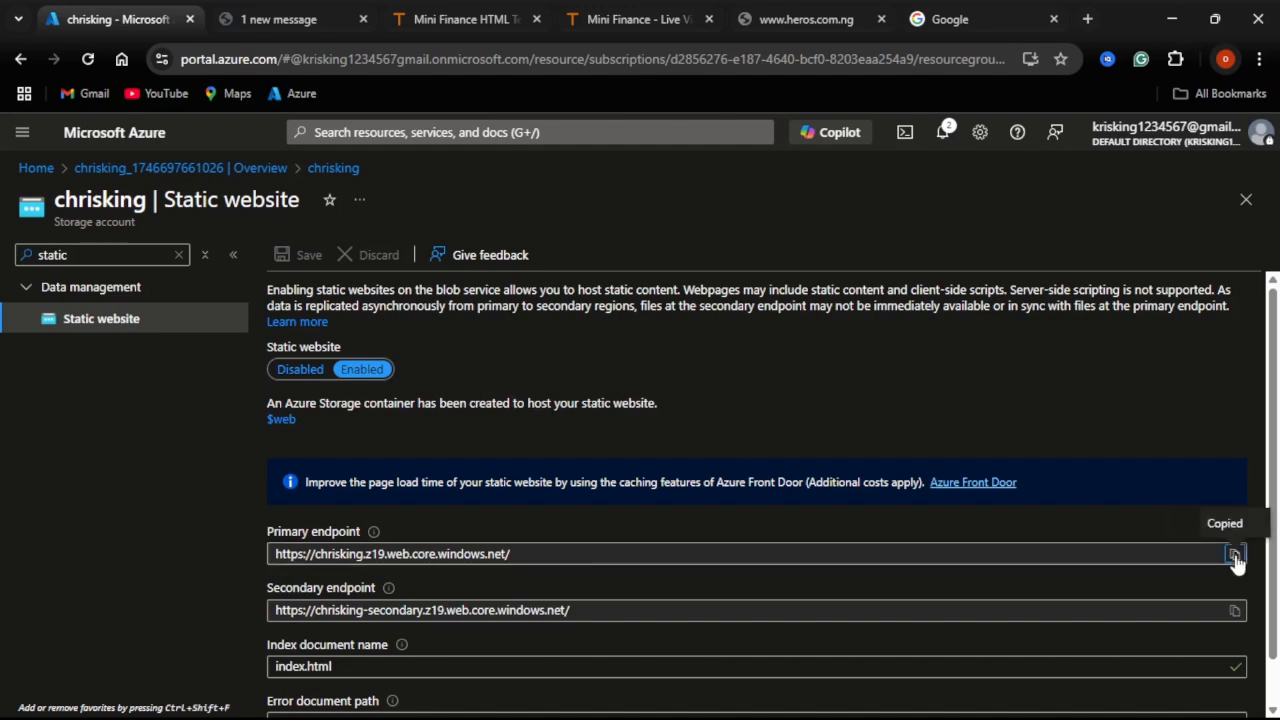
left_click(634, 19)
left_click(548, 59)
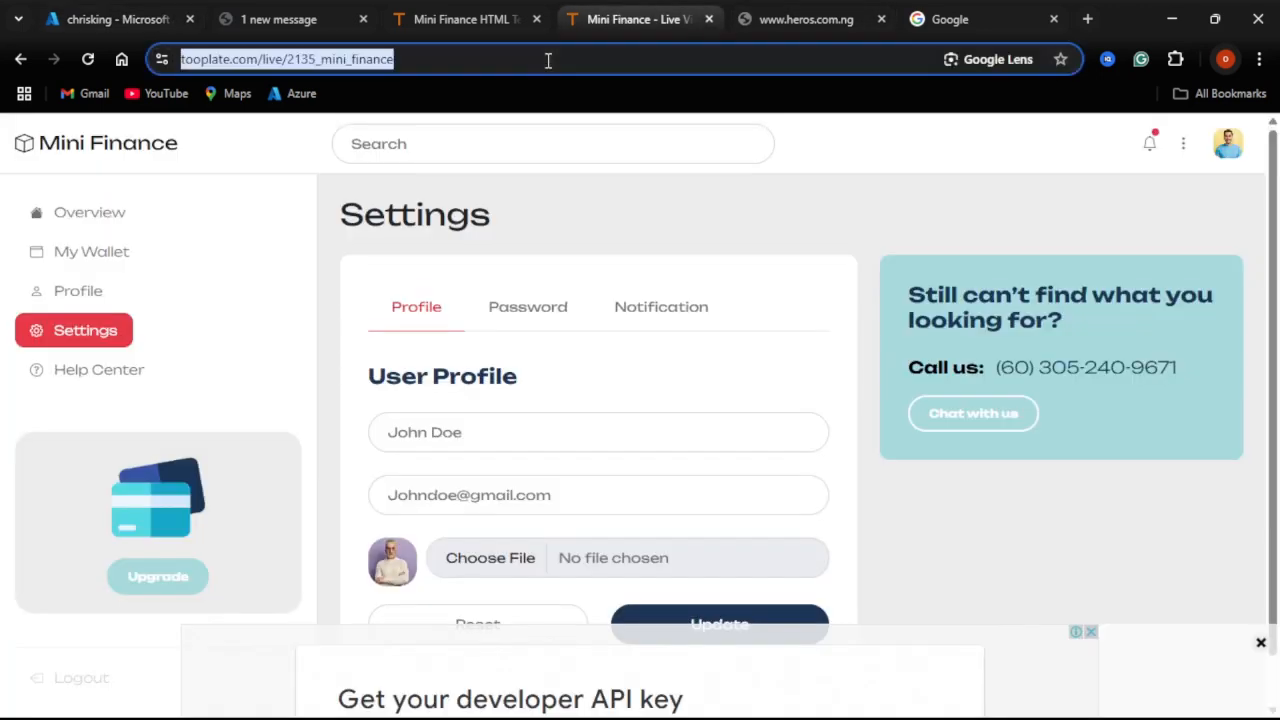
key("ctrl+v")
key("Return")
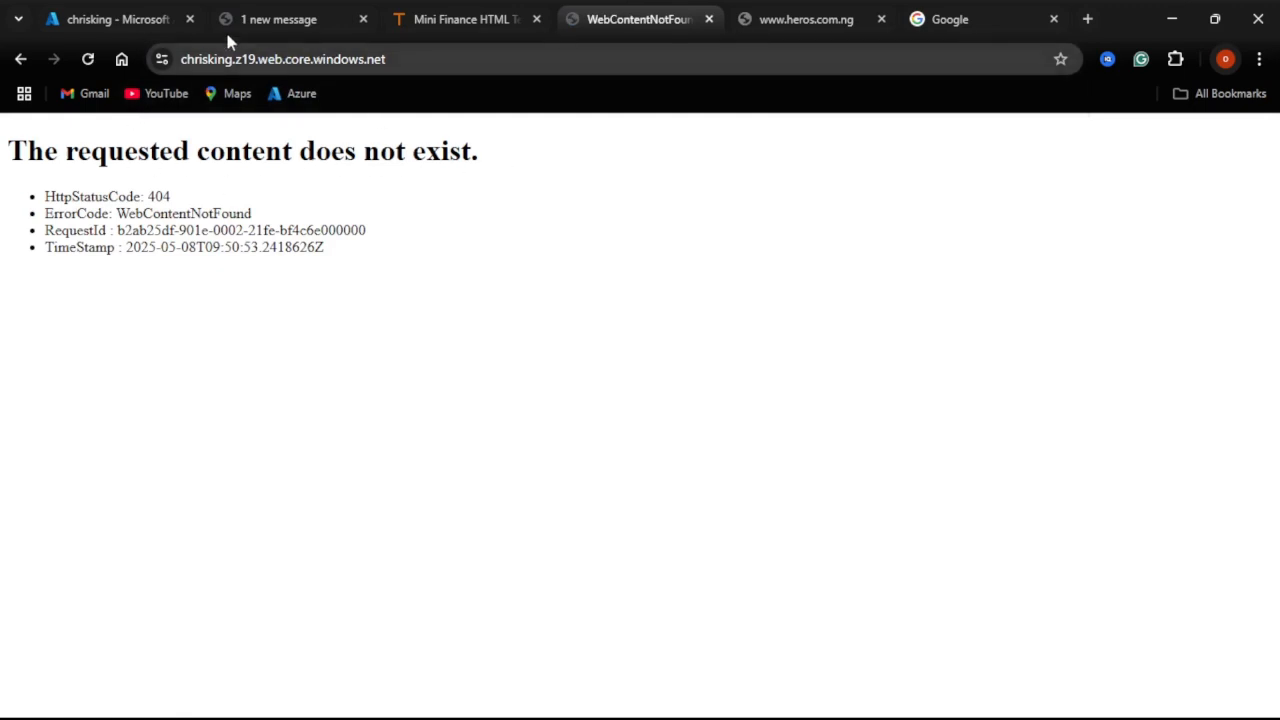
- Upload all files and folders from the local 2135_mini_finance folder to the static website's $web container in the Azure portal
left_click(141, 22)
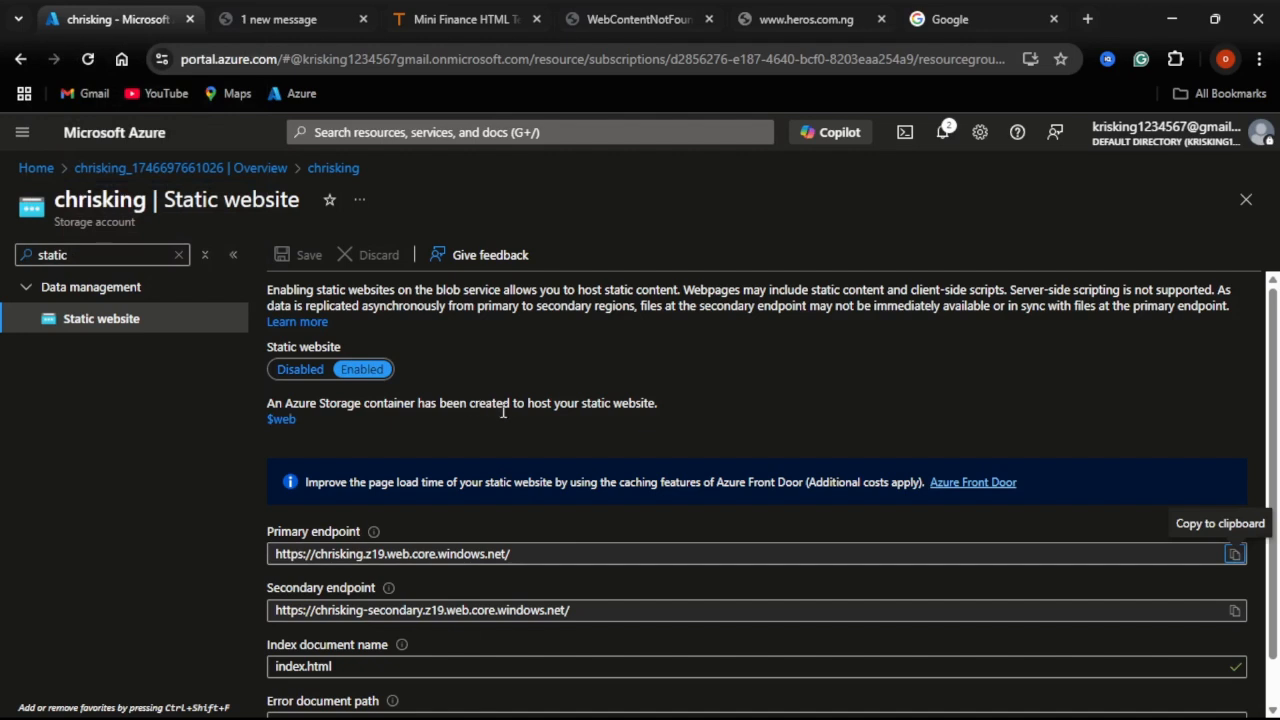
left_click(281, 421)
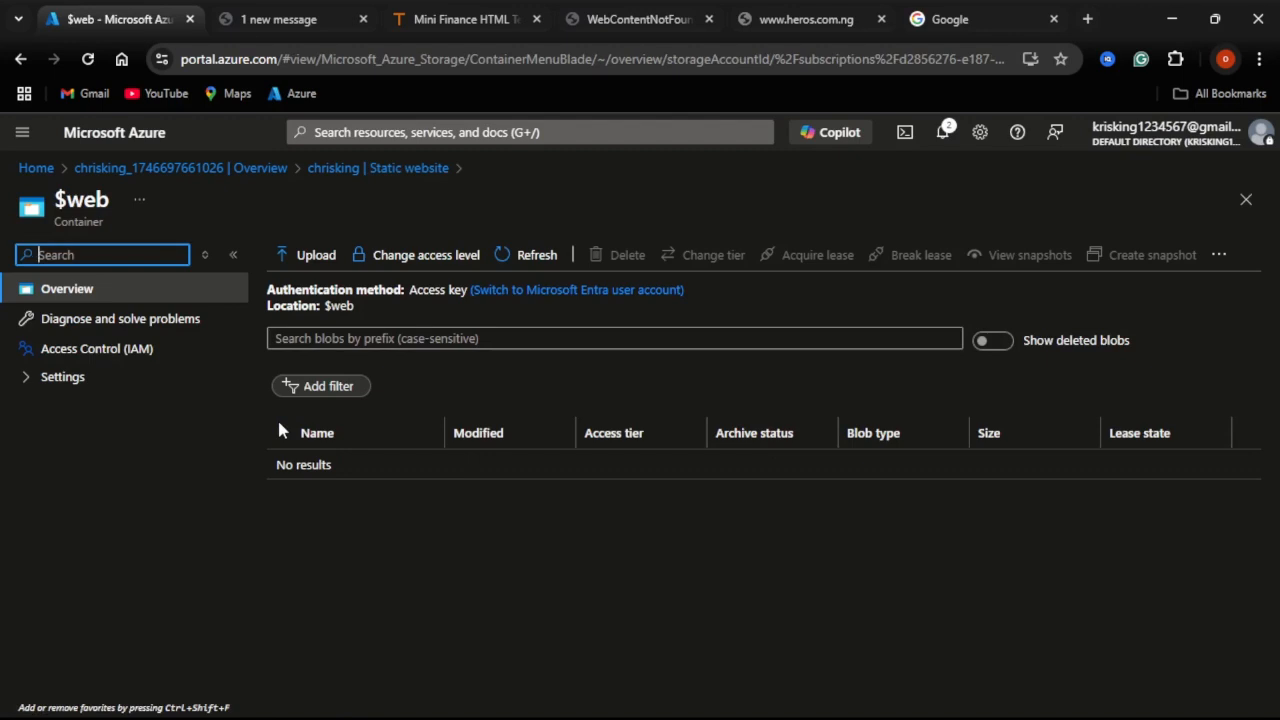
left_click(310, 257)
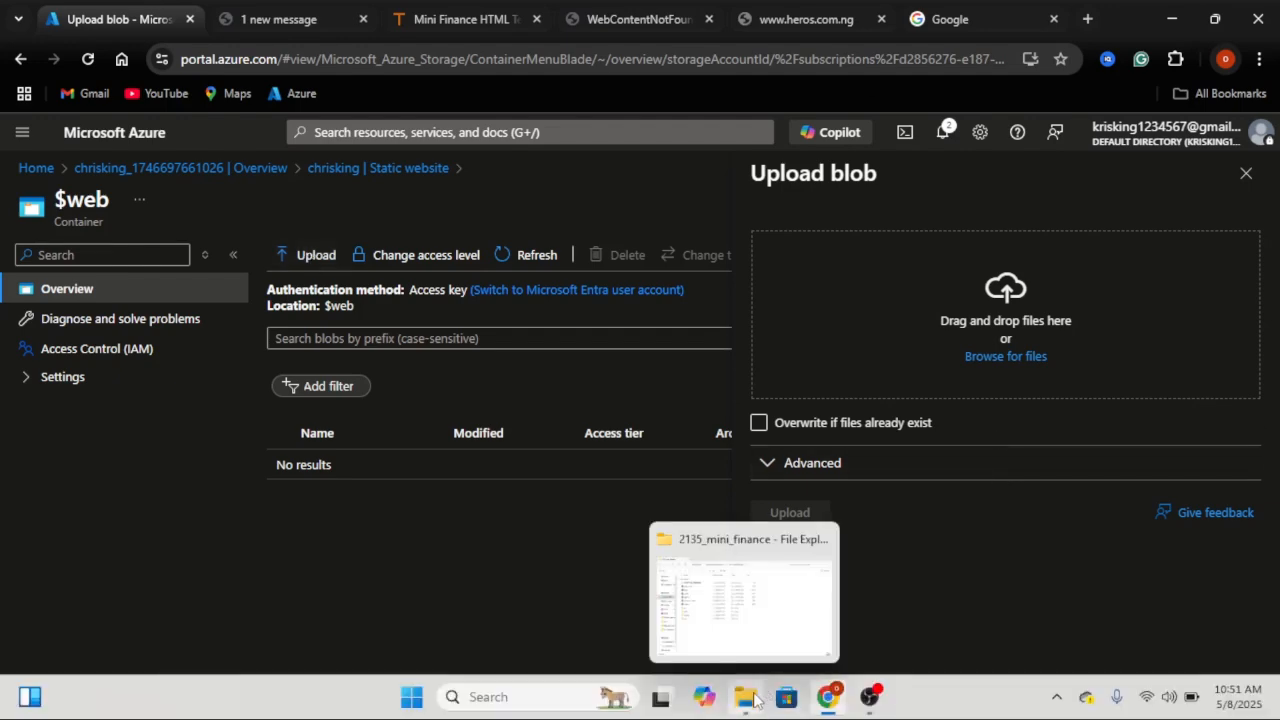
left_click(755, 700)
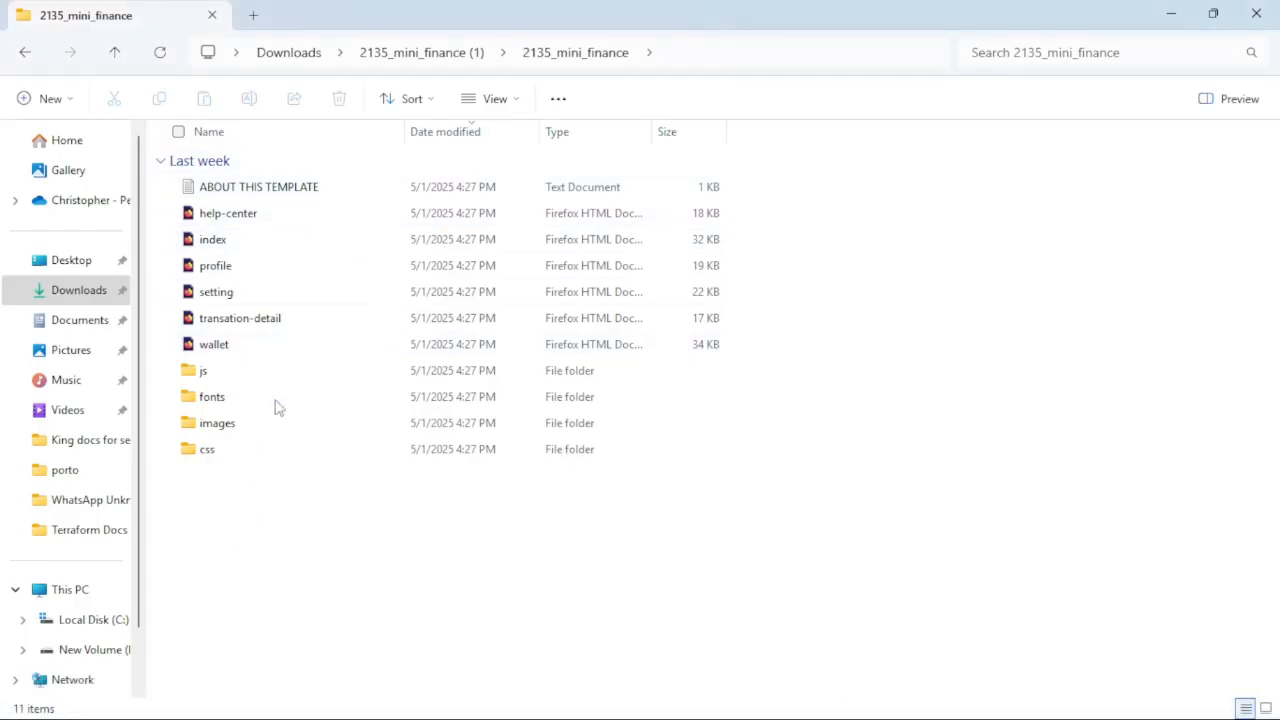
key("ctrl+a")
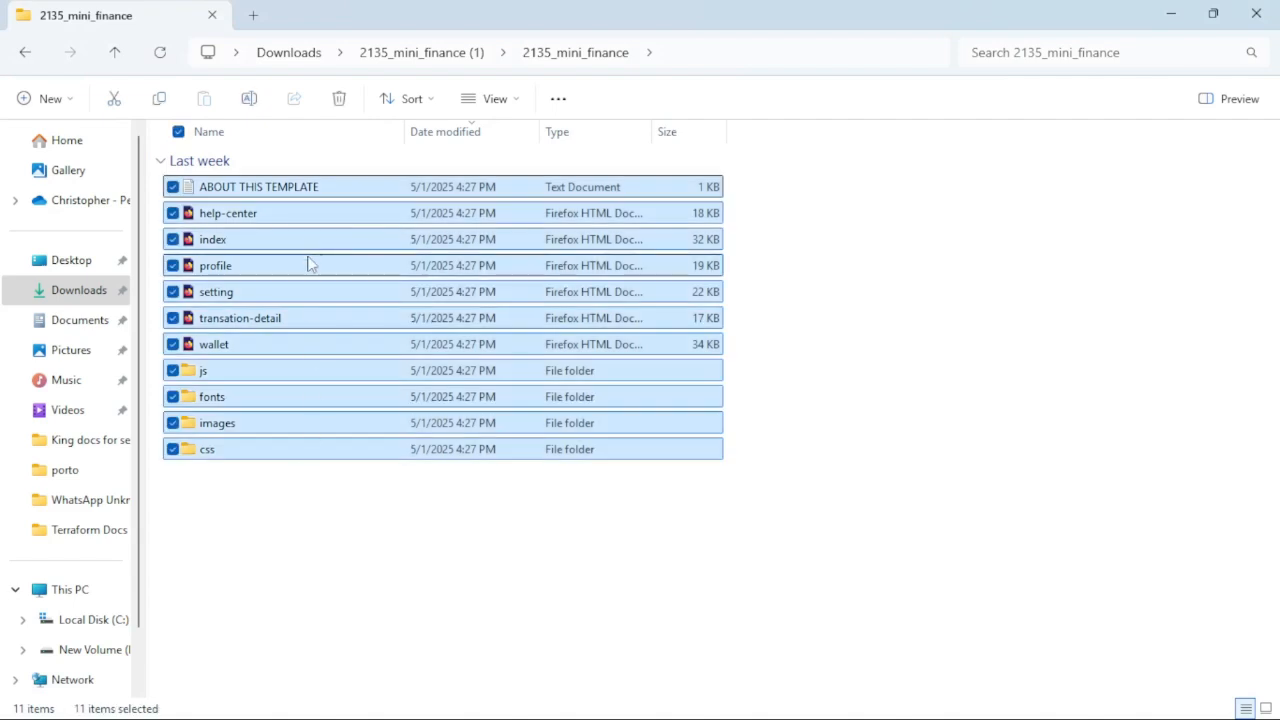
left_click_drag(346, 218, 1032, 342)
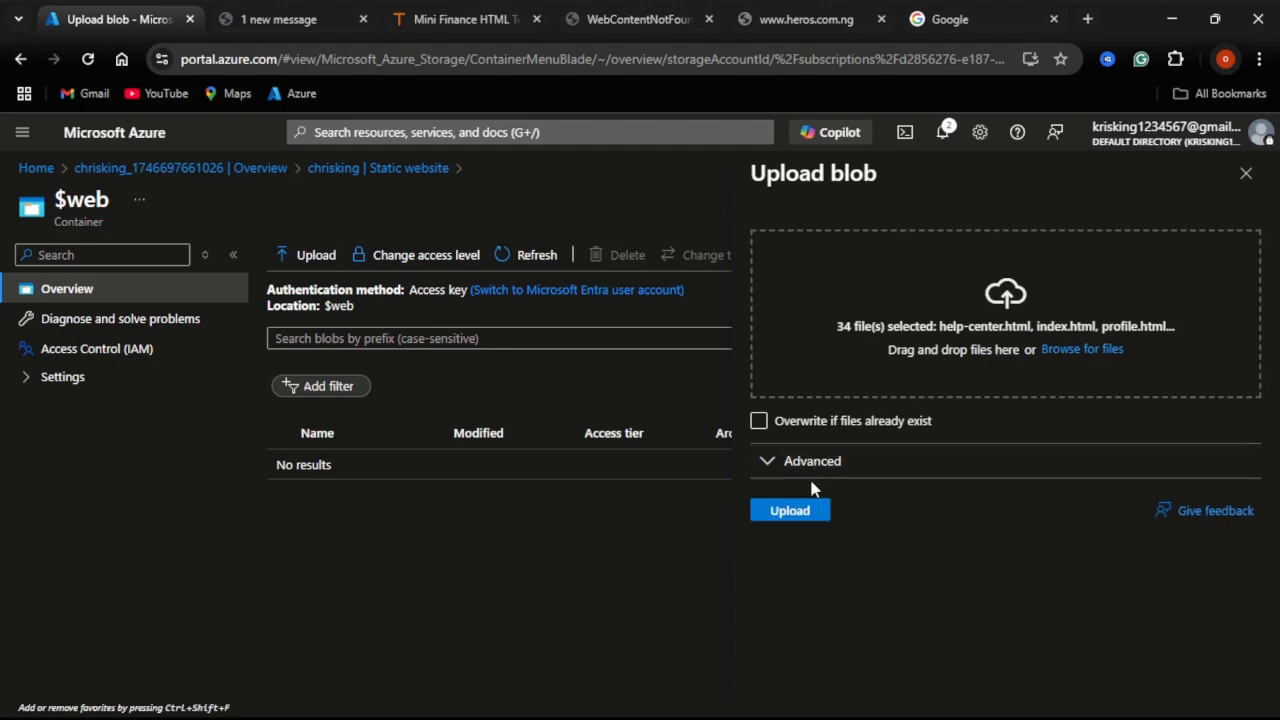
left_click(800, 512)
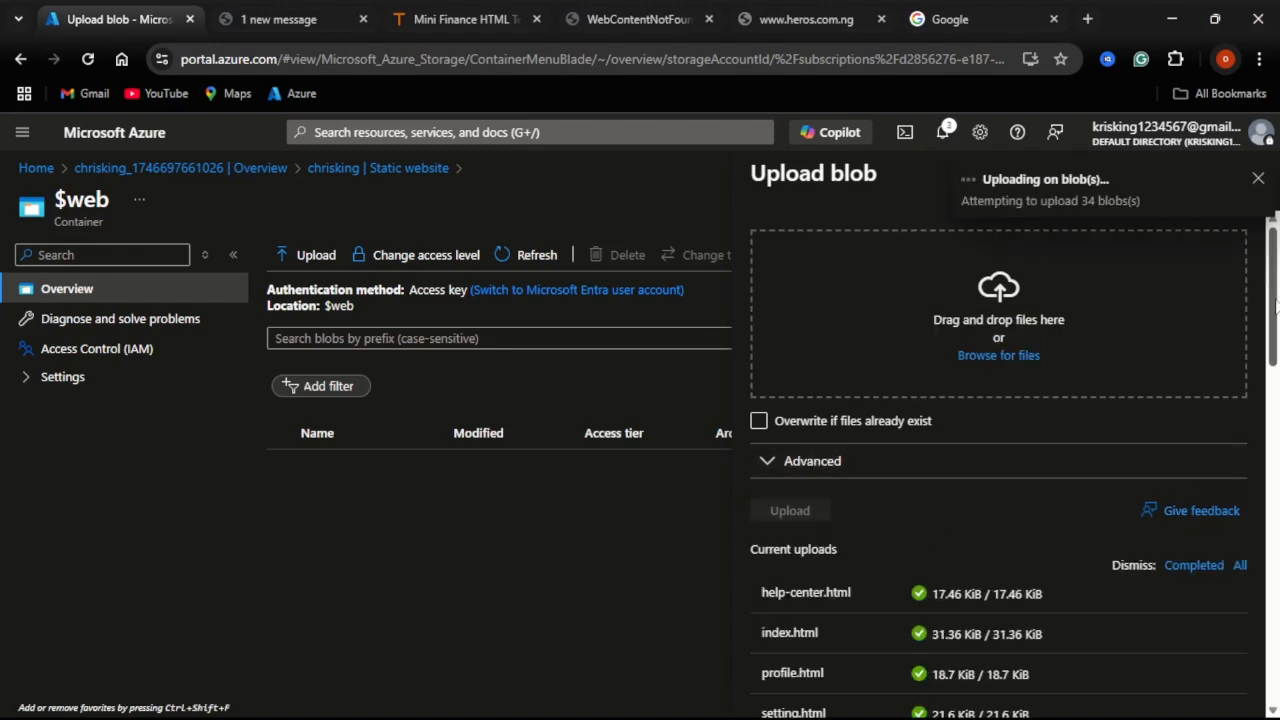
left_click_drag(1274, 306, 1274, 346)
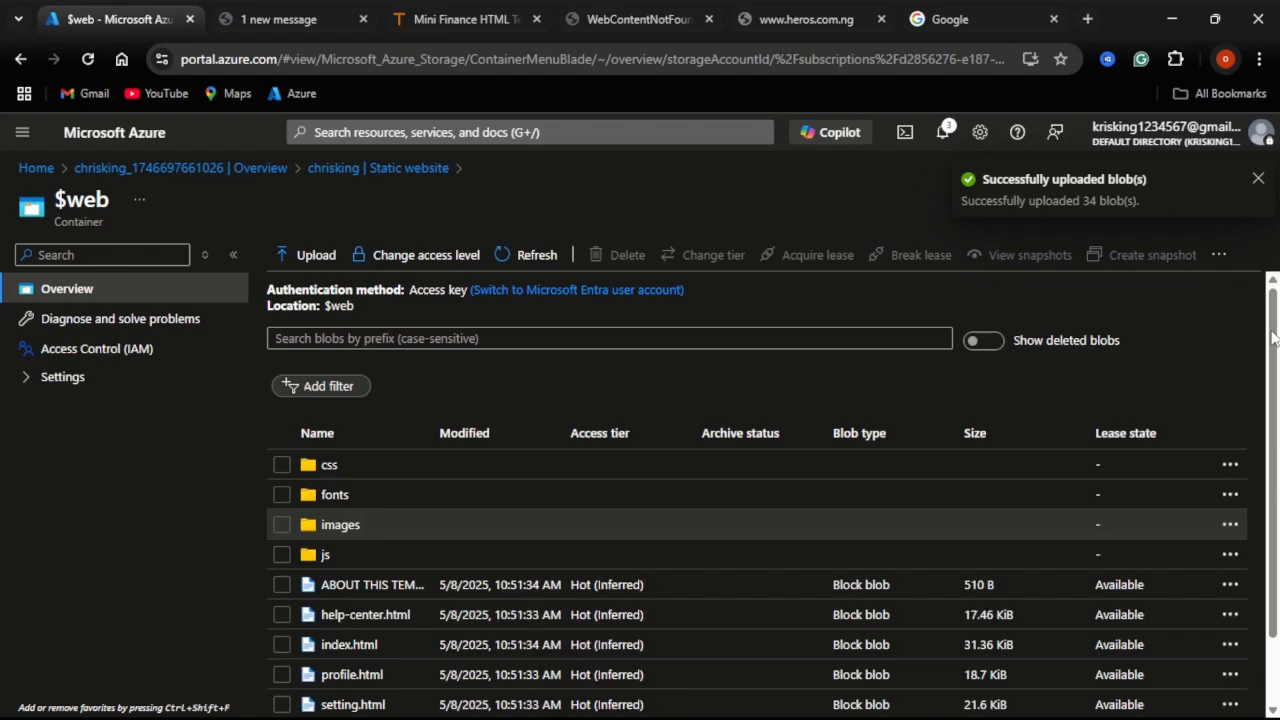
left_click_drag(1274, 338, 1278, 425)
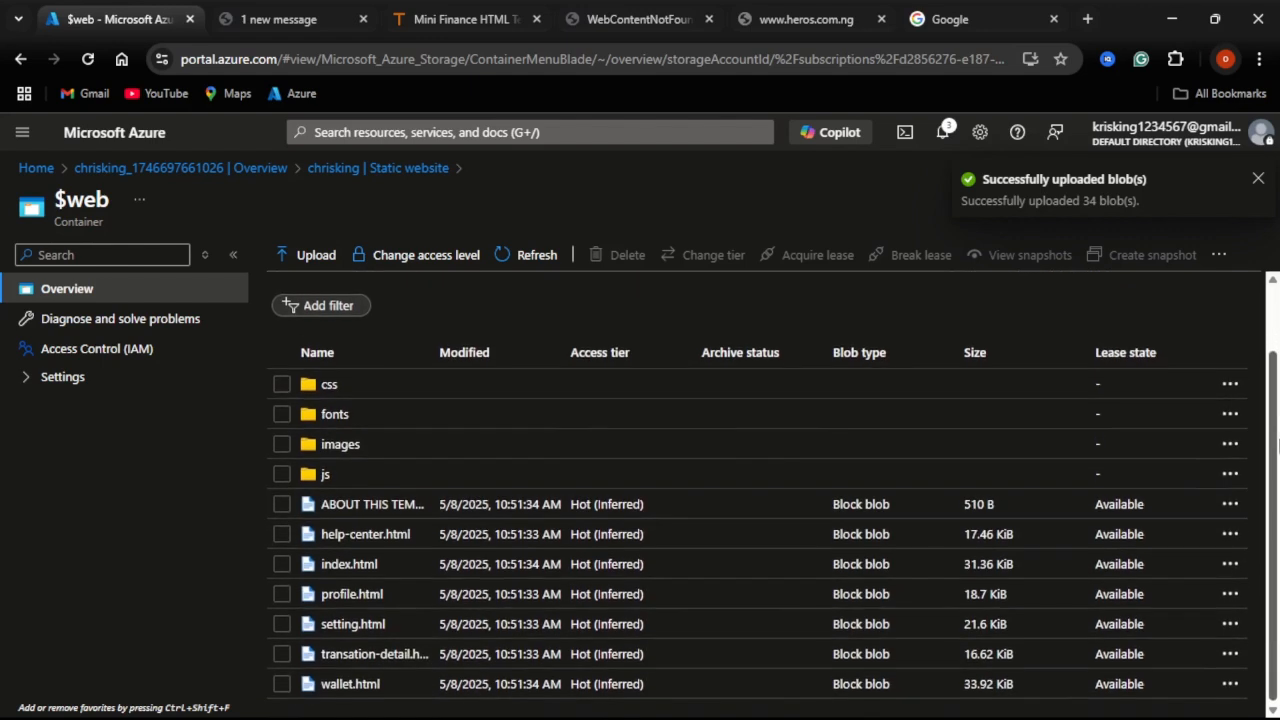
left_click(1259, 180)
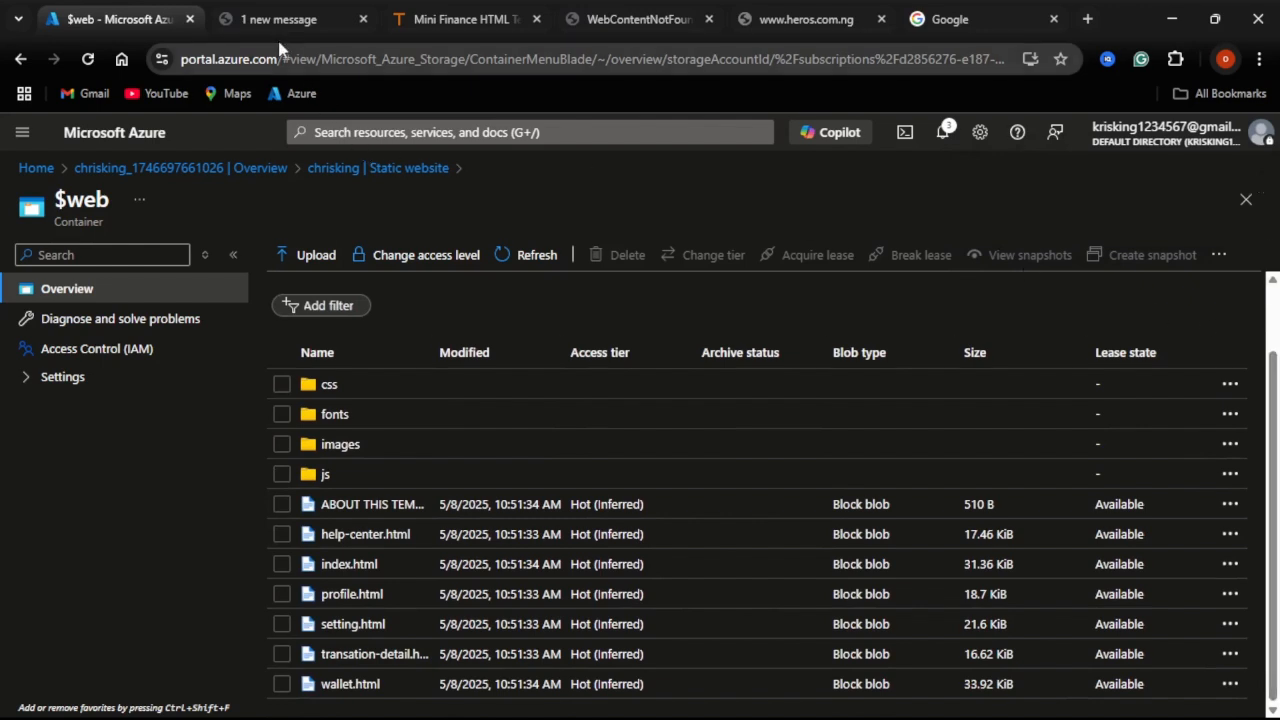
- Reload the static website's endpoint page and check its My Wallet, Profile, Settings and Overview pages and its URL
left_click(630, 19)
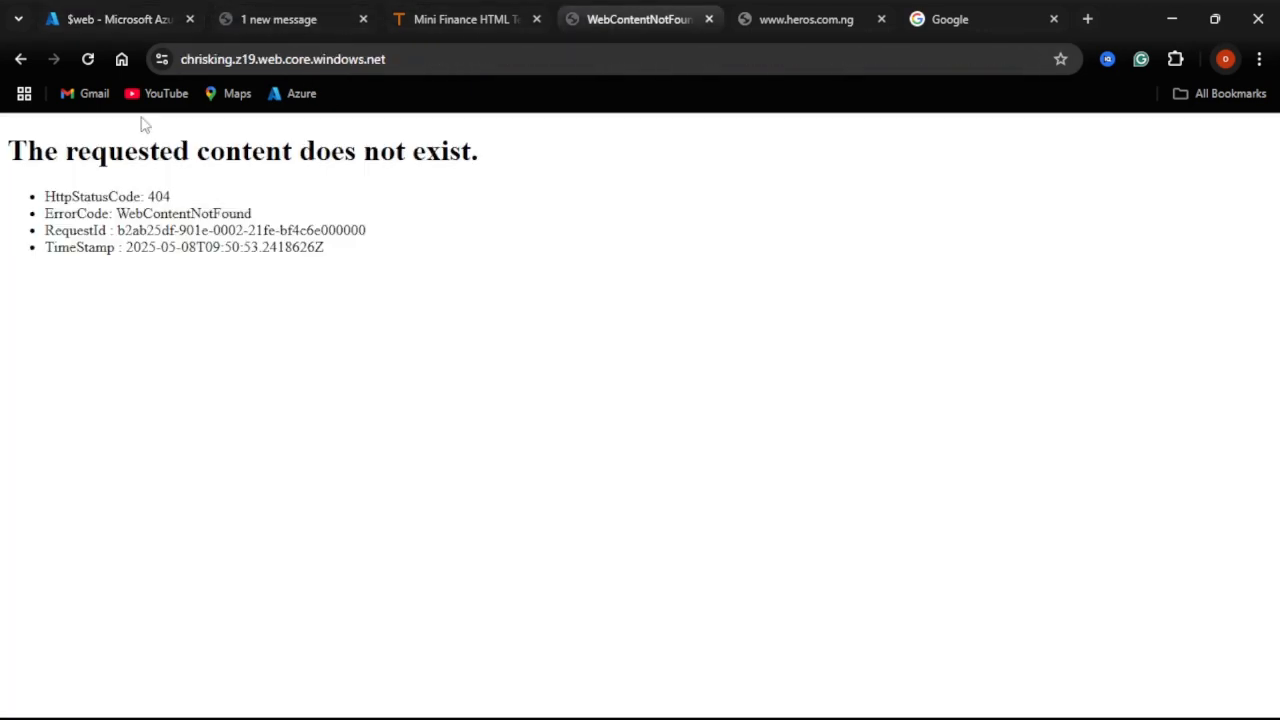
left_click(88, 62)
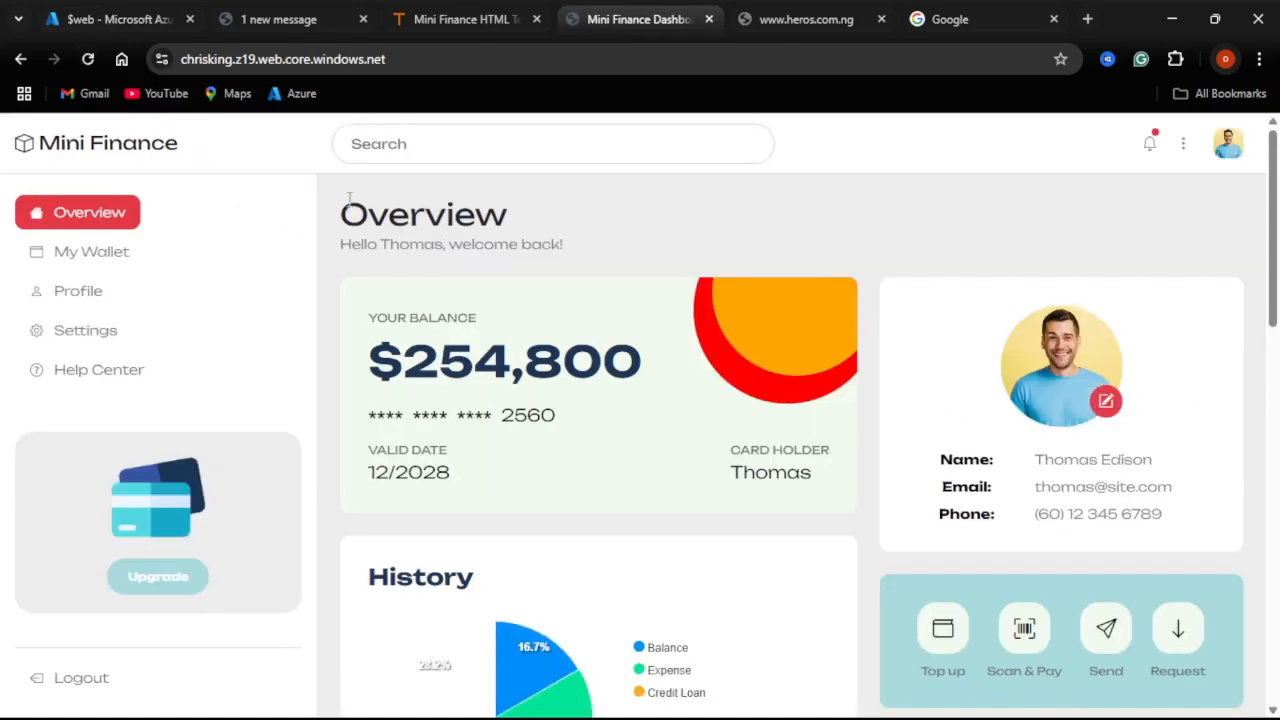
left_click(95, 262)
left_click(86, 300)
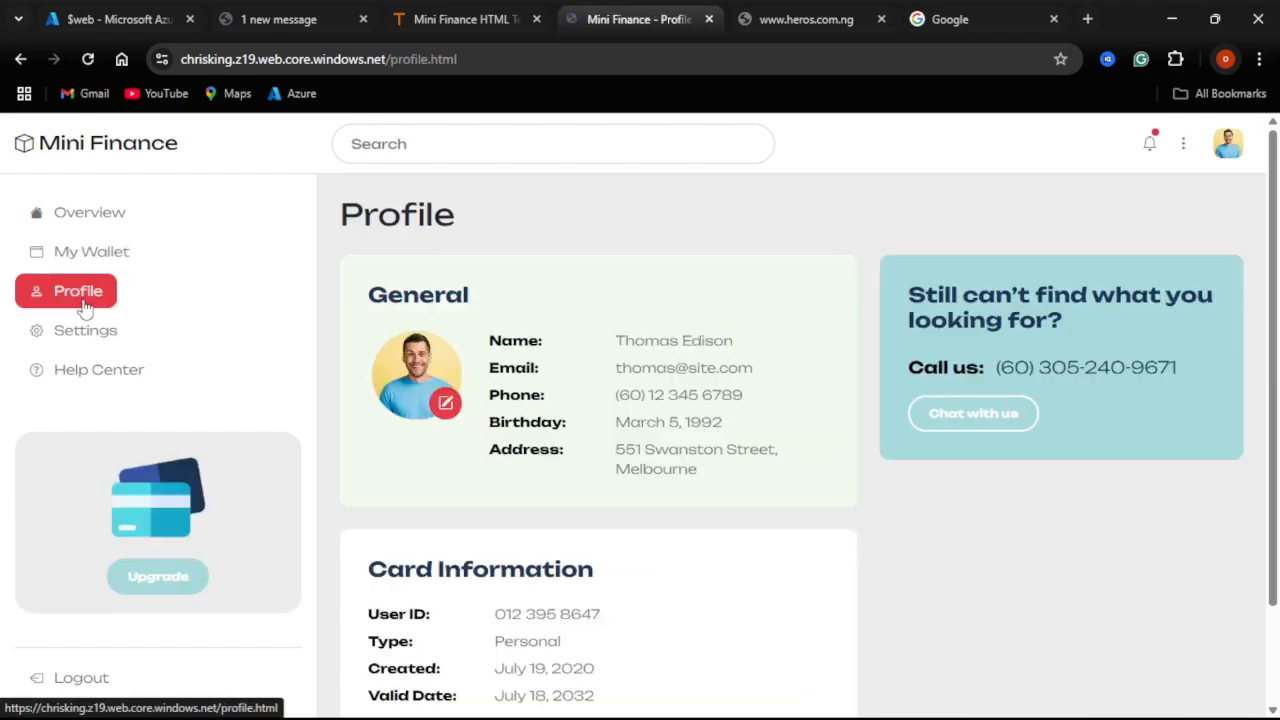
left_click(86, 338)
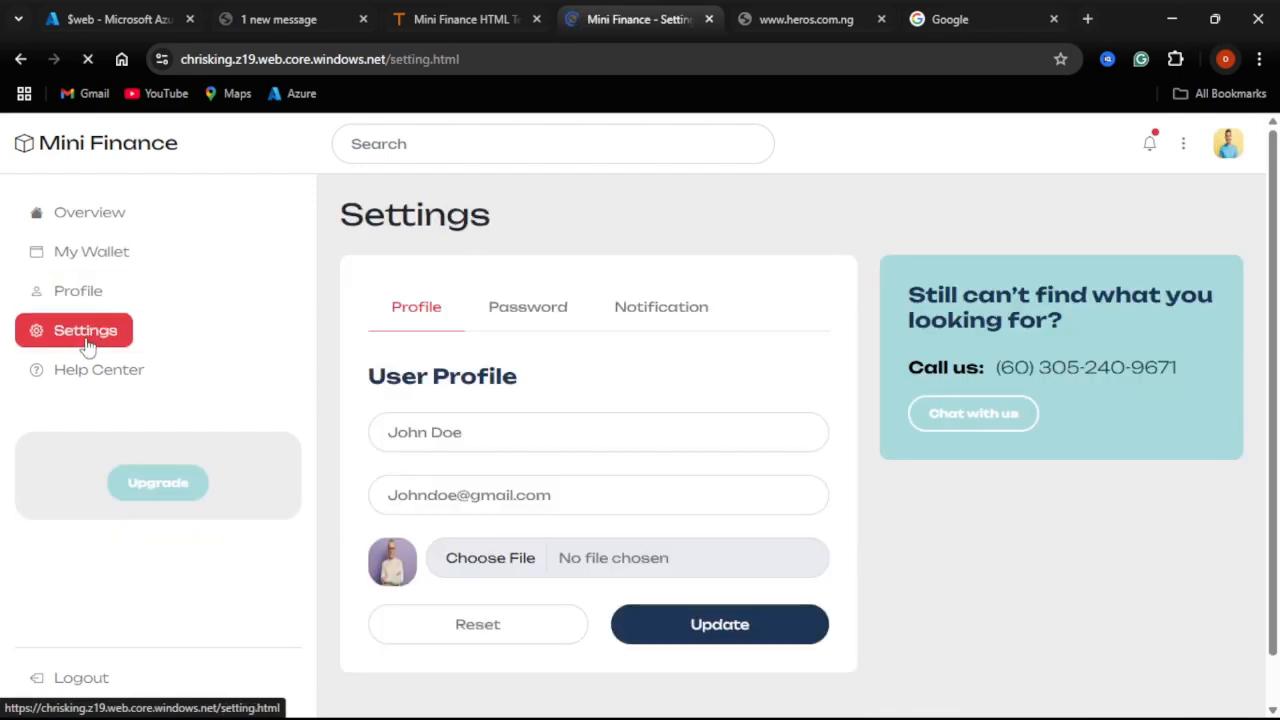
left_click(88, 222)
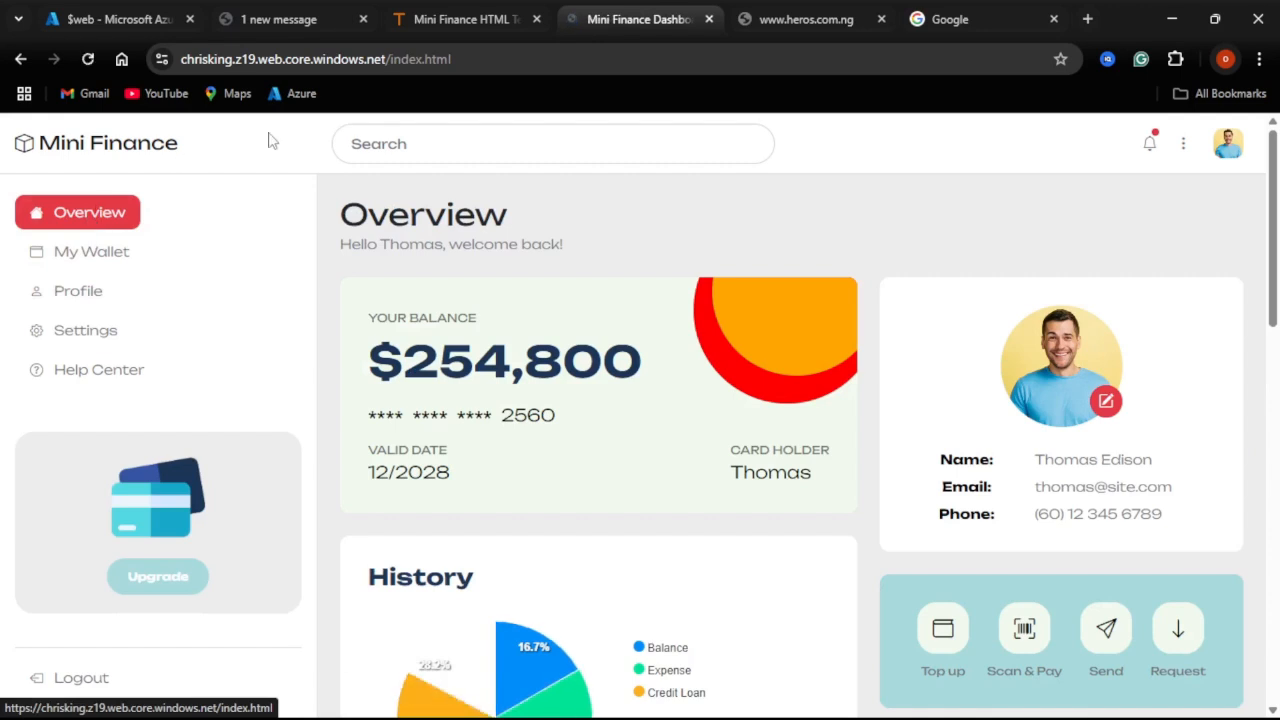
left_click_drag(469, 57, 179, 62)
left_click(493, 58)
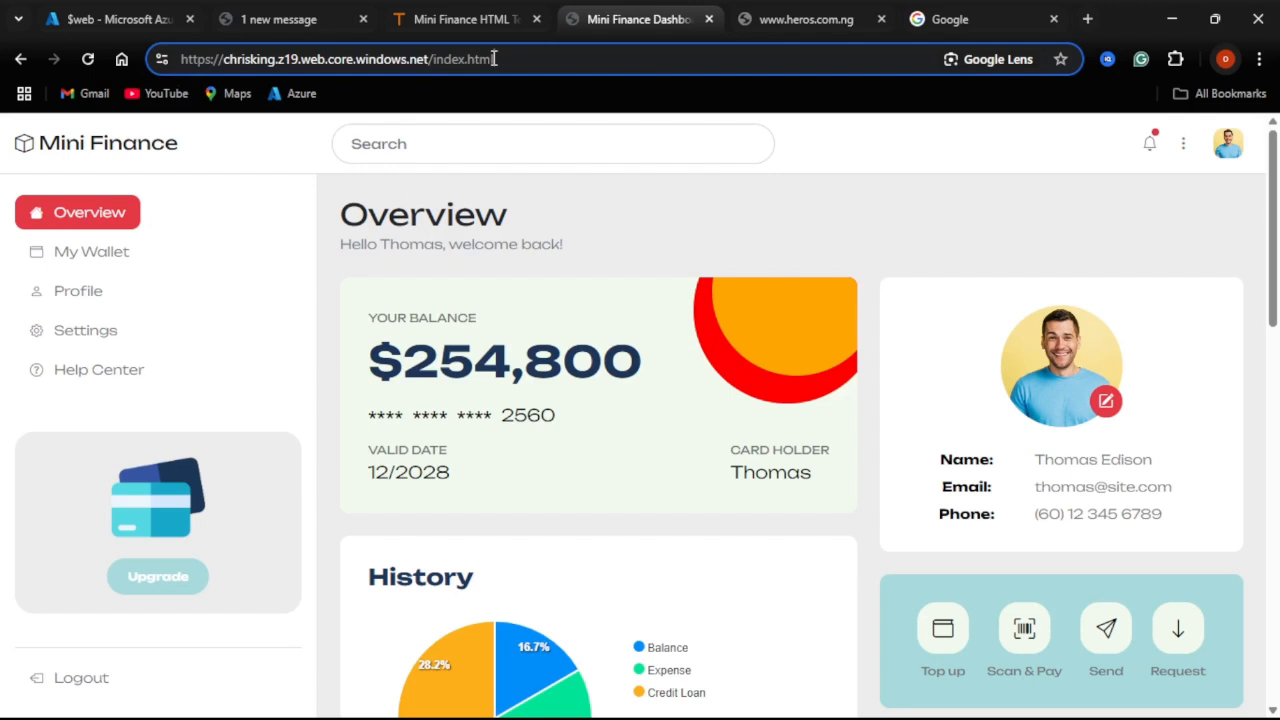
- Switch back to the Azure portal and reopen the storage account resource from its deployment overview
left_click(122, 22)
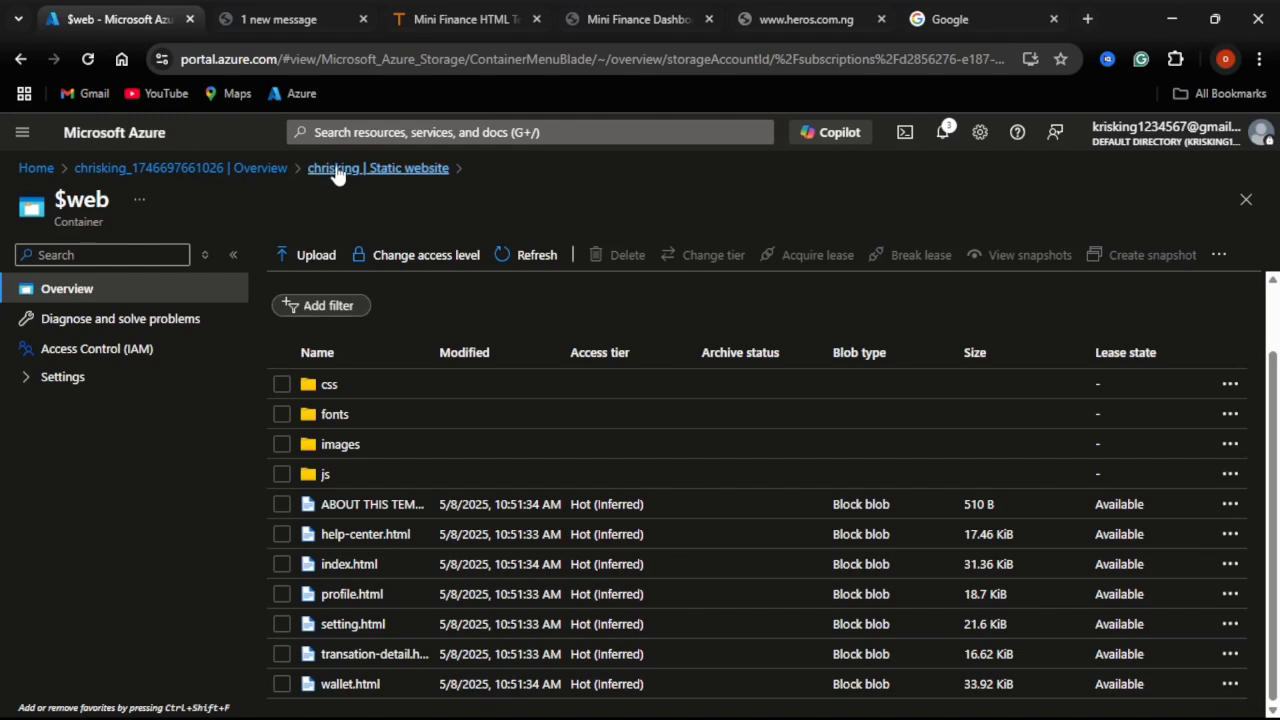
left_click(277, 170)
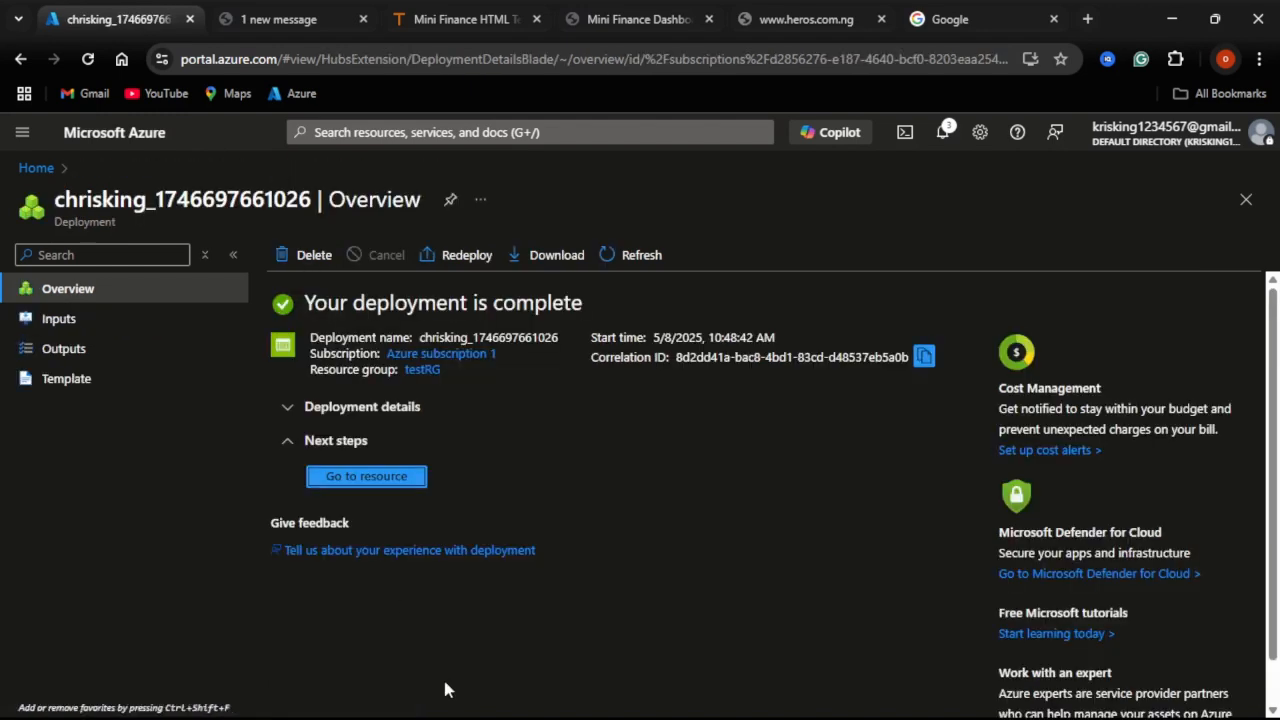
left_click(388, 478)
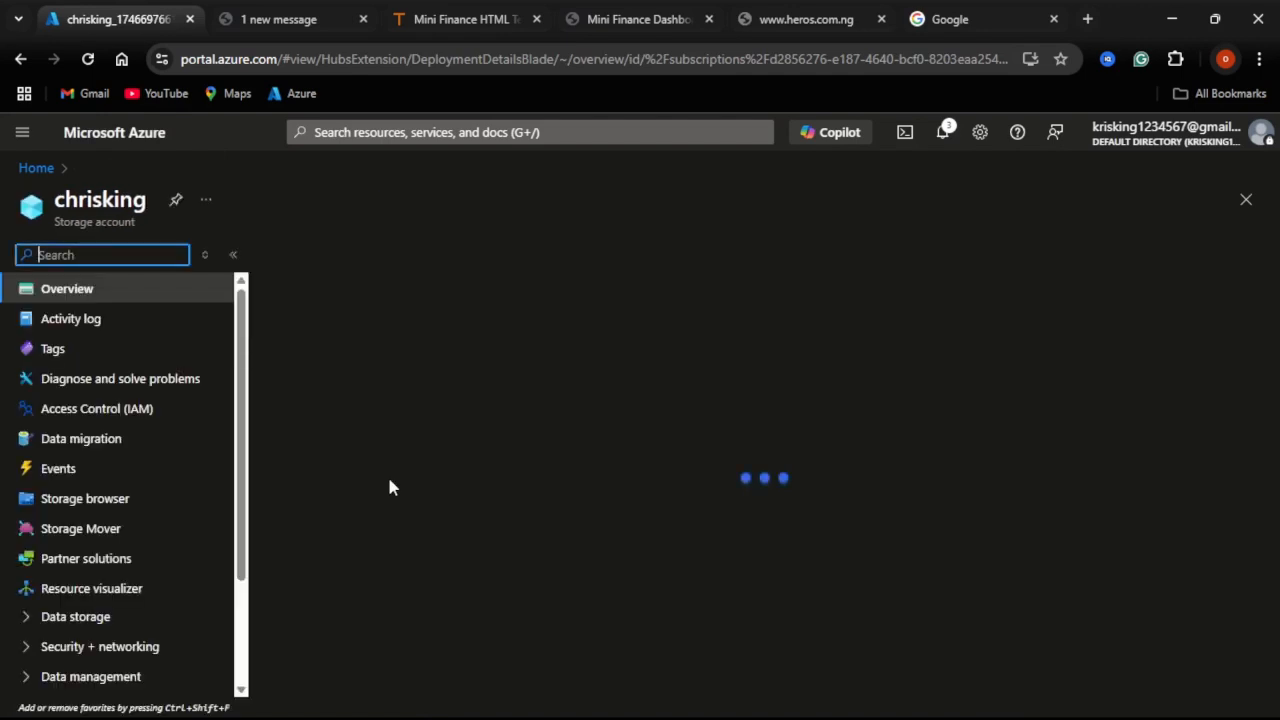
left_click(114, 255)
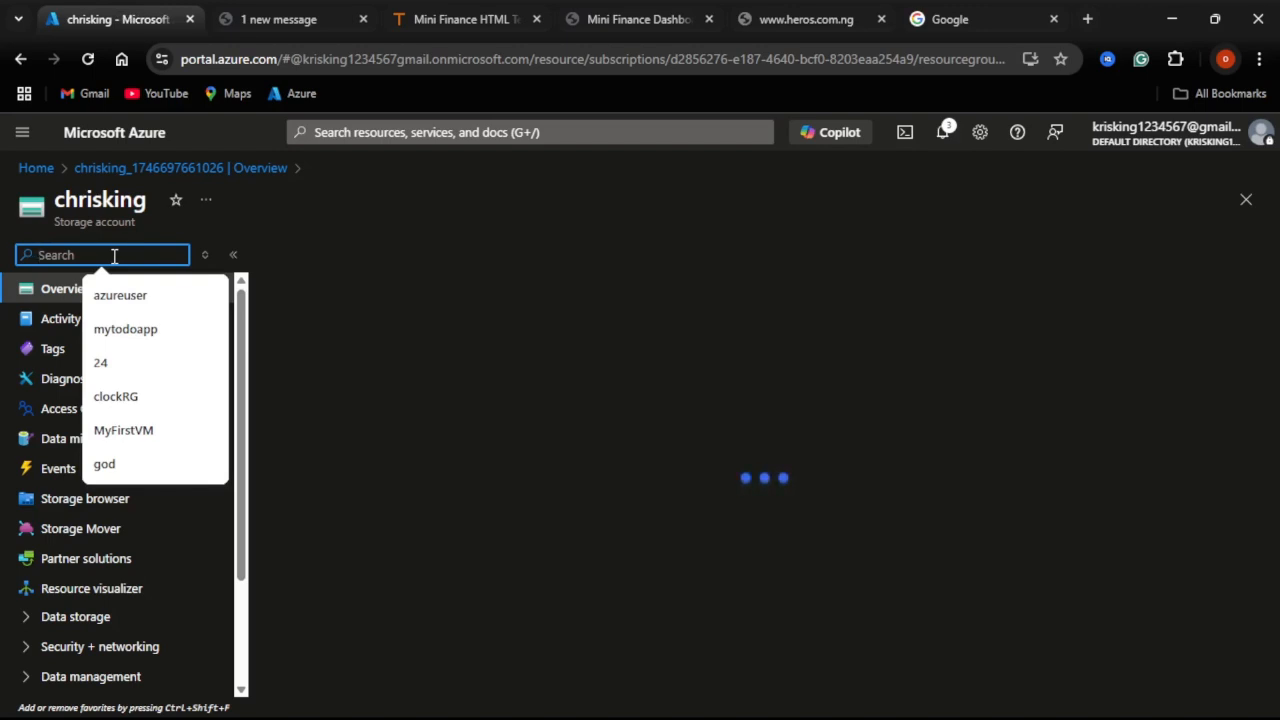
type("next door")
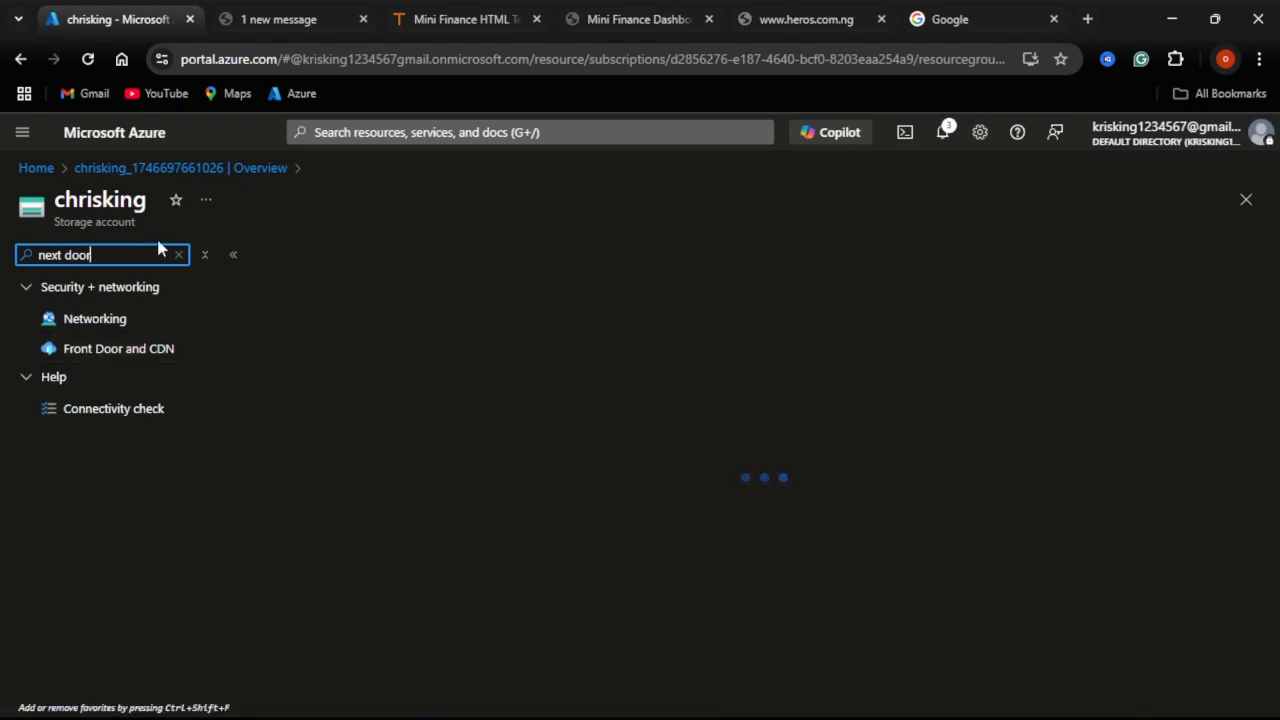
key("ctrl+a")
key("BackSpace")
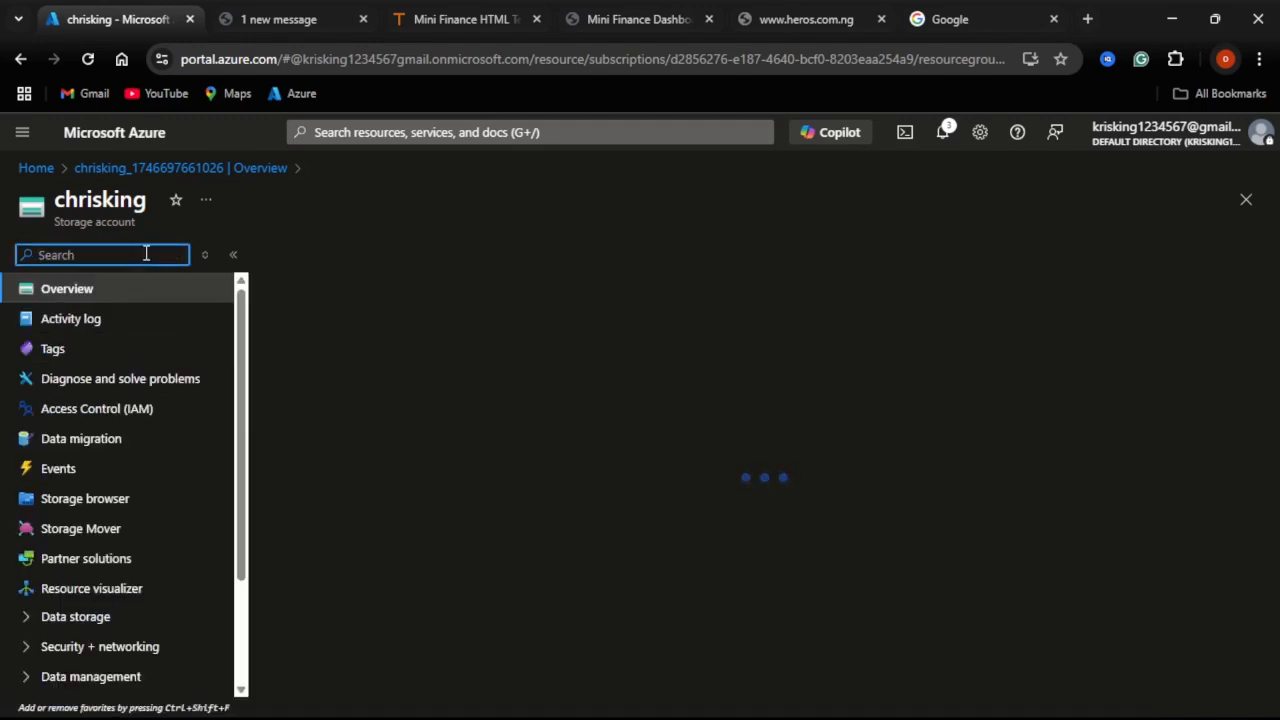
- Find the storage account's Front Door and CDN settings with "cdn" and set the new endpoint's service type to Azure CDN
type("cdn")
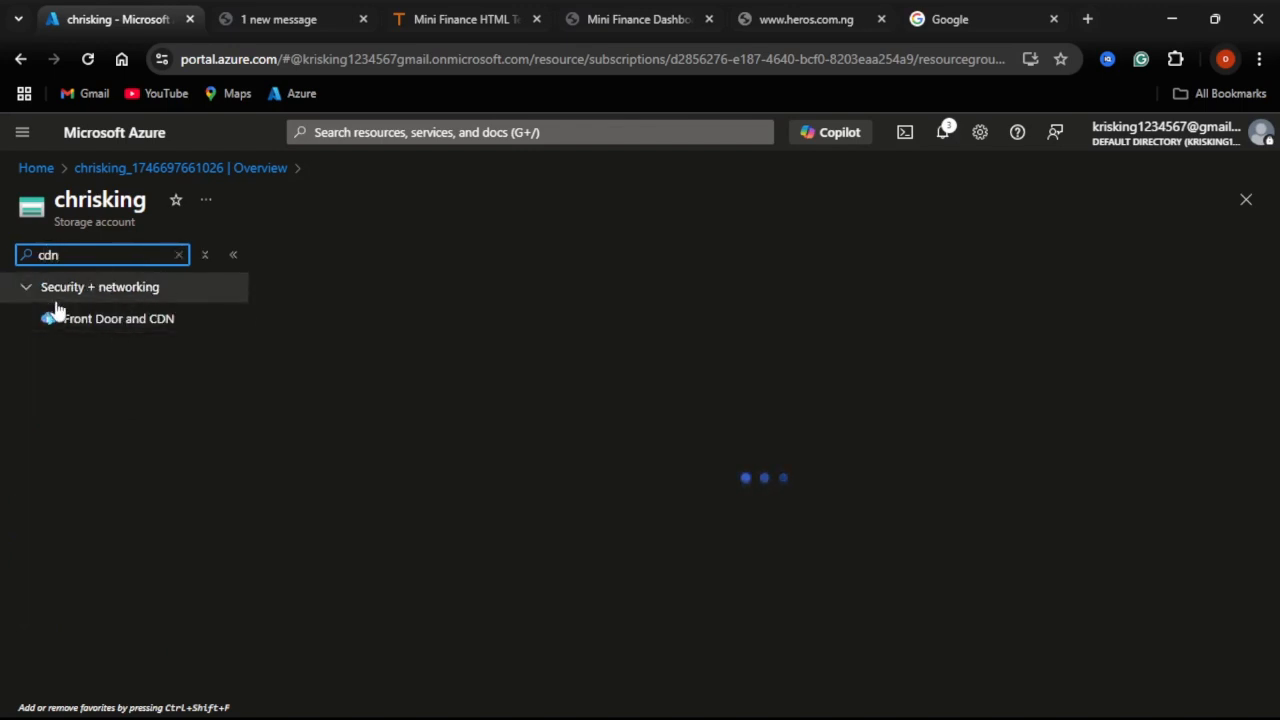
left_click(161, 324)
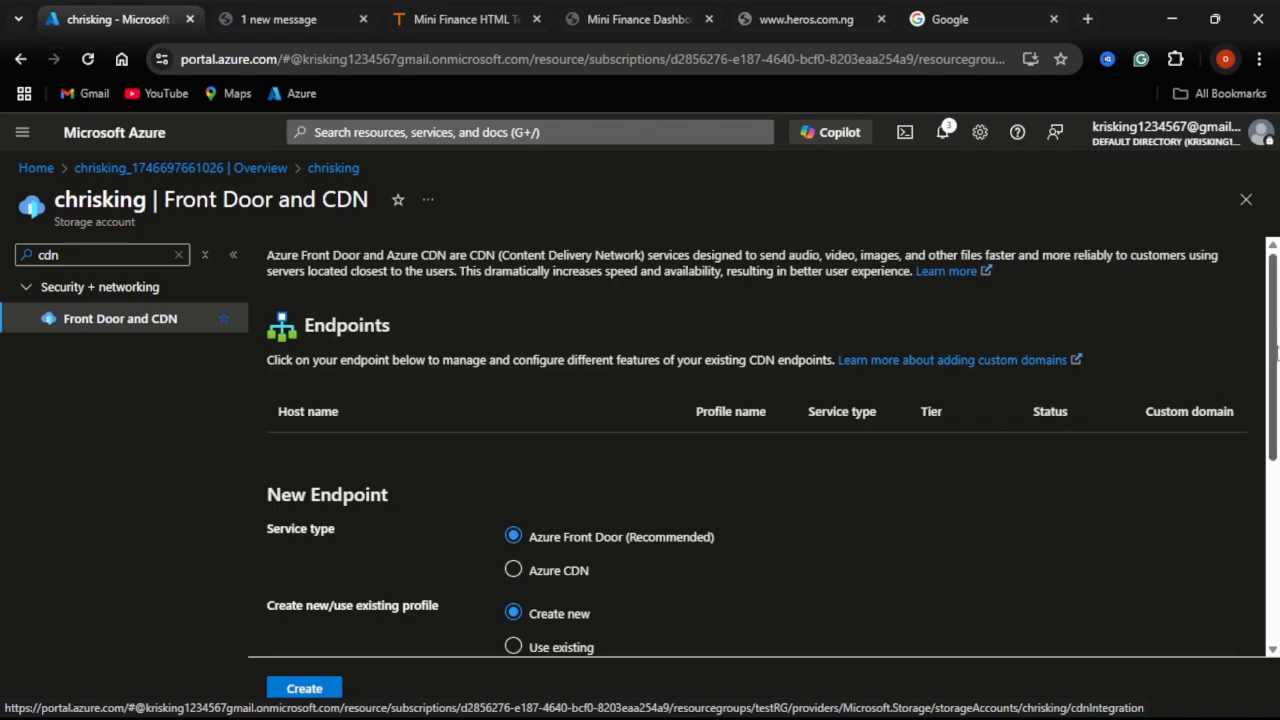
scroll(1276, 350, "down", 2)
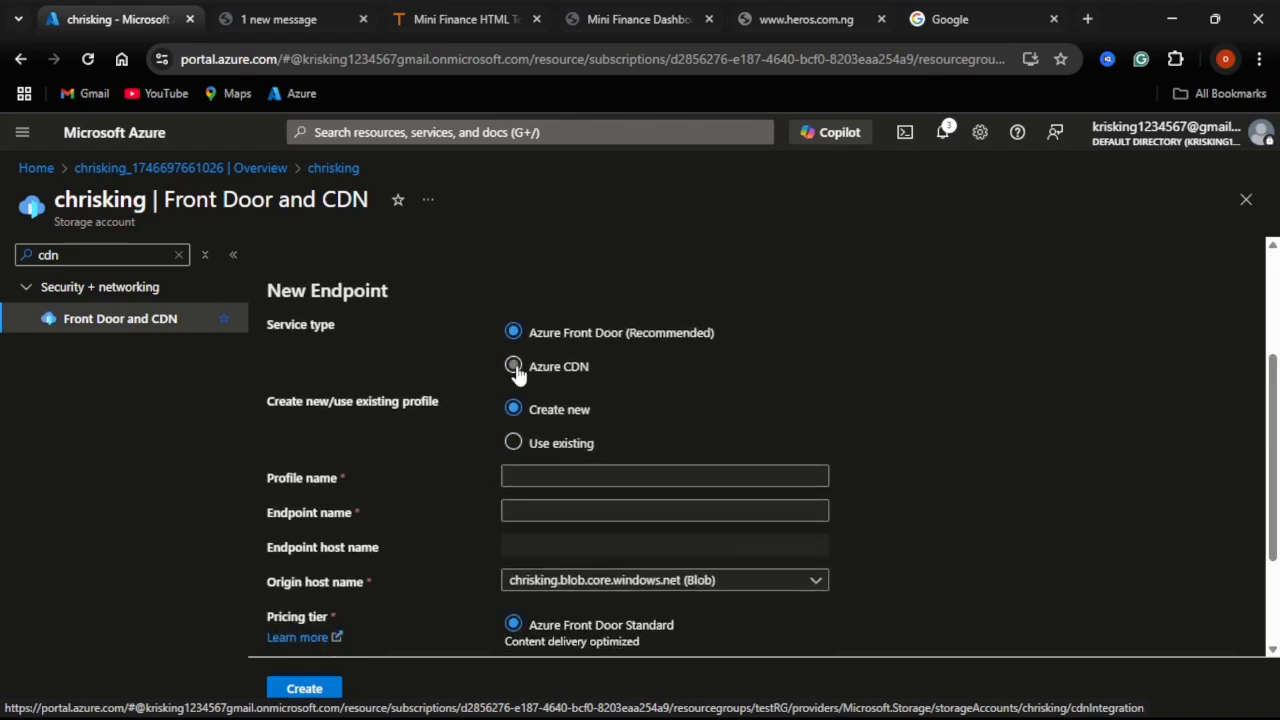
left_click(514, 367)
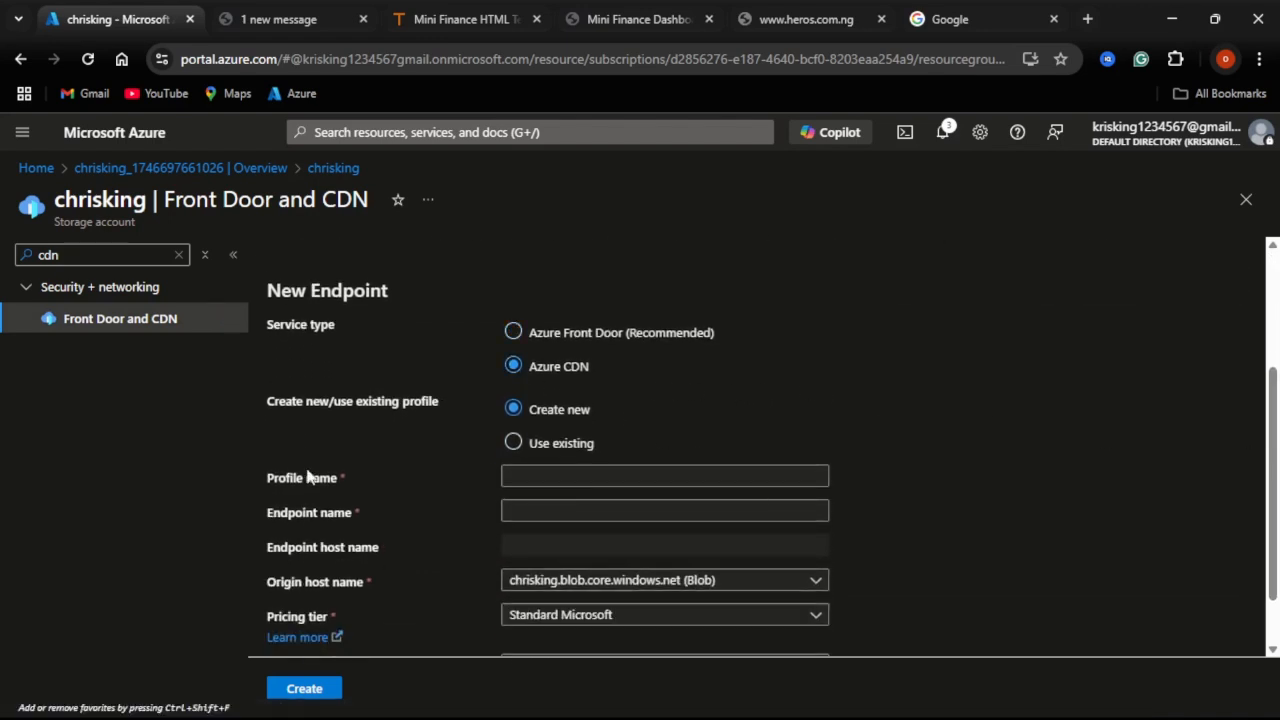
- Set the new CDN profile name to chris-cdn and the endpoint name to minifan
left_click(554, 478)
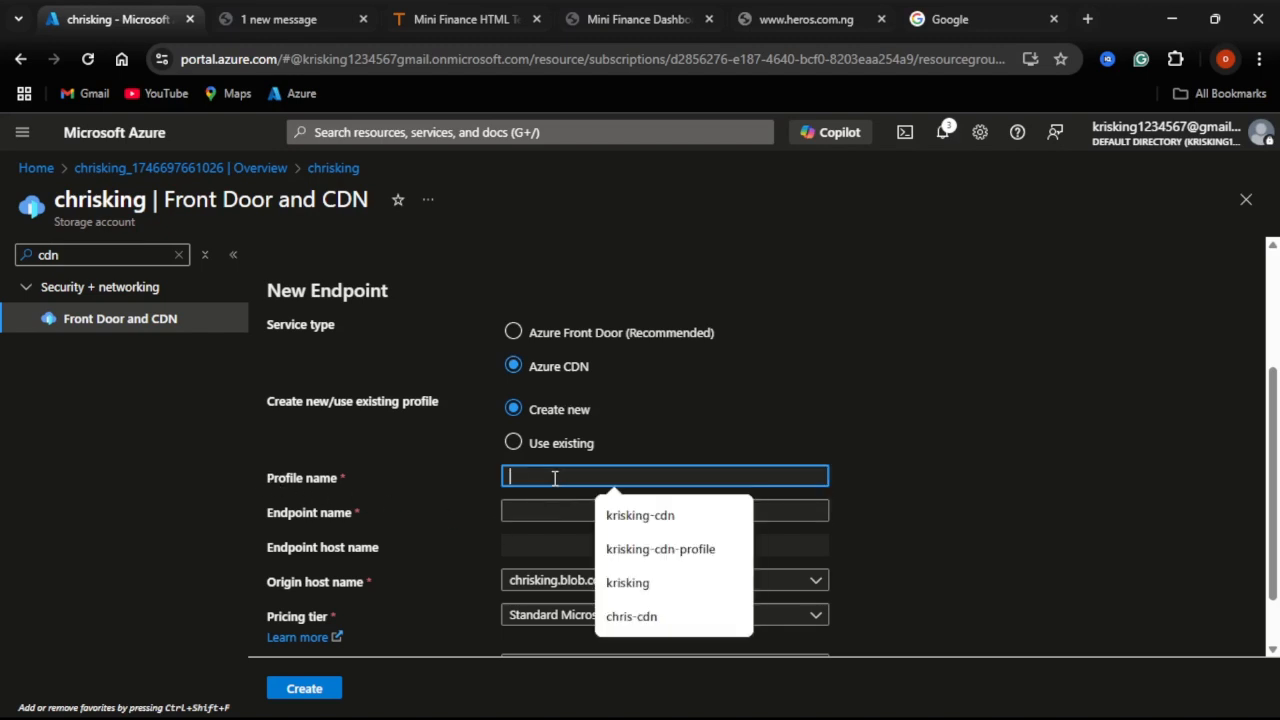
type("chris-cdn")
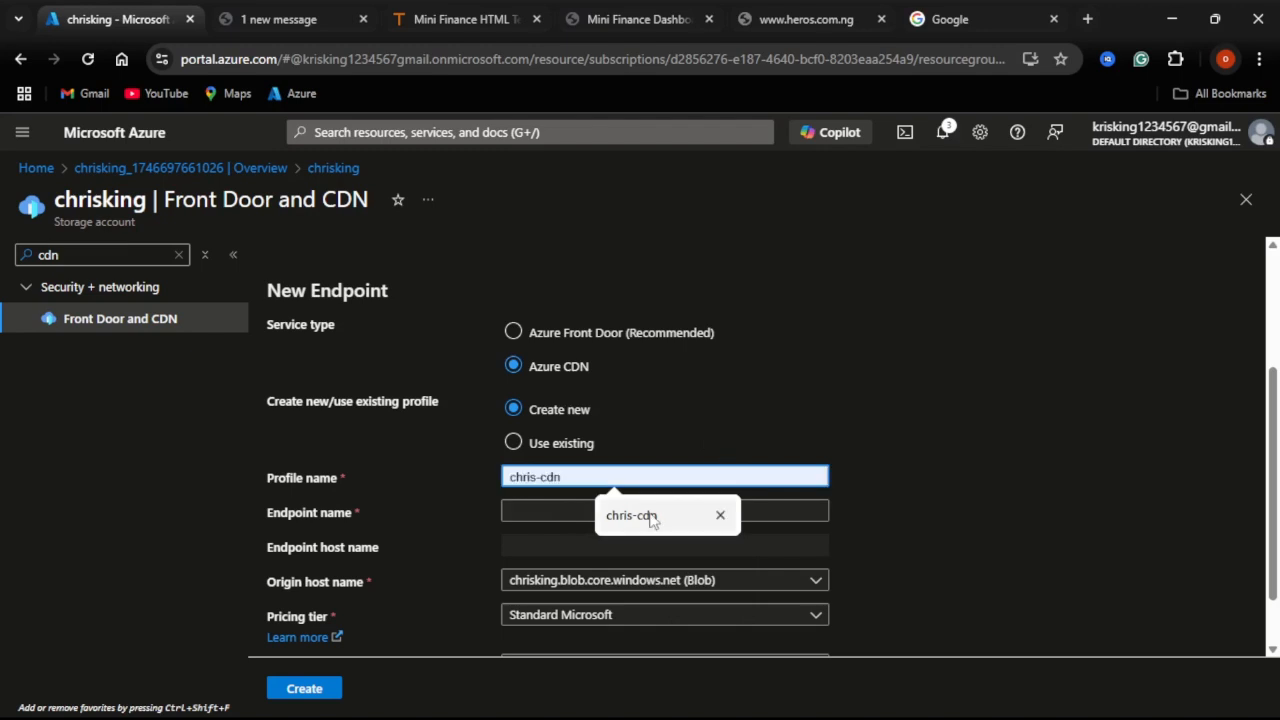
left_click(651, 515)
left_click(604, 516)
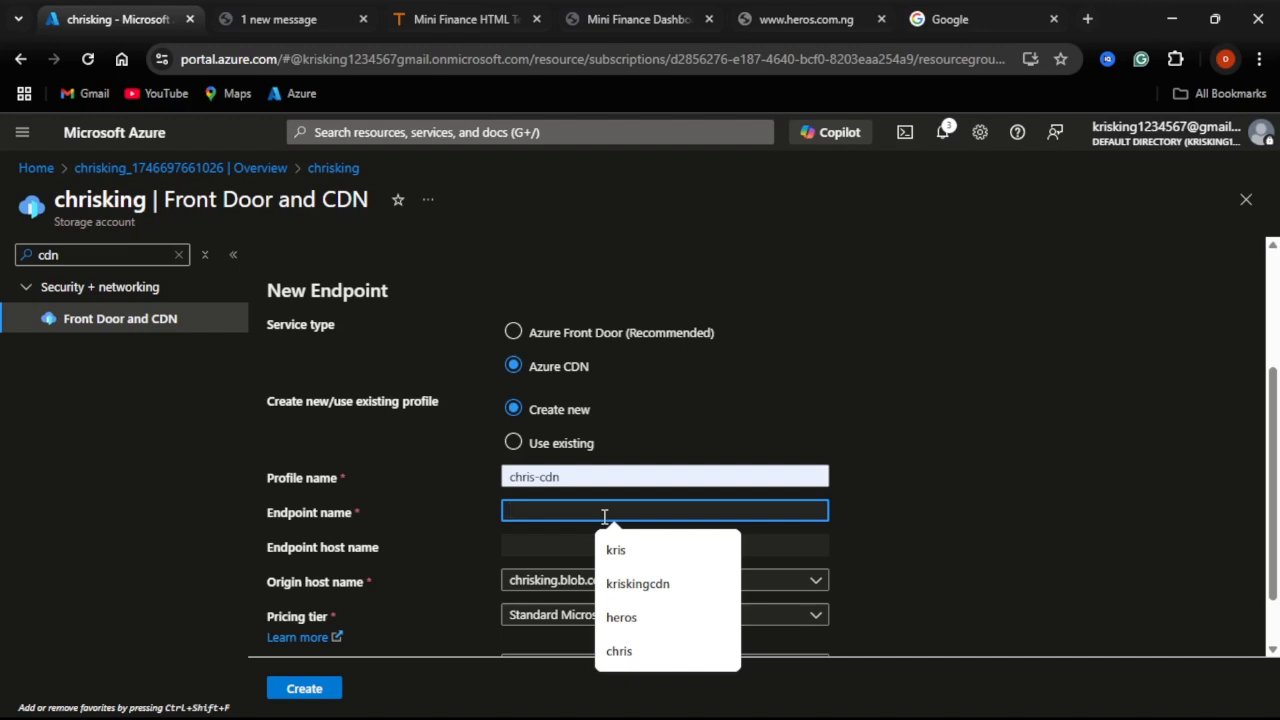
type("minifan")
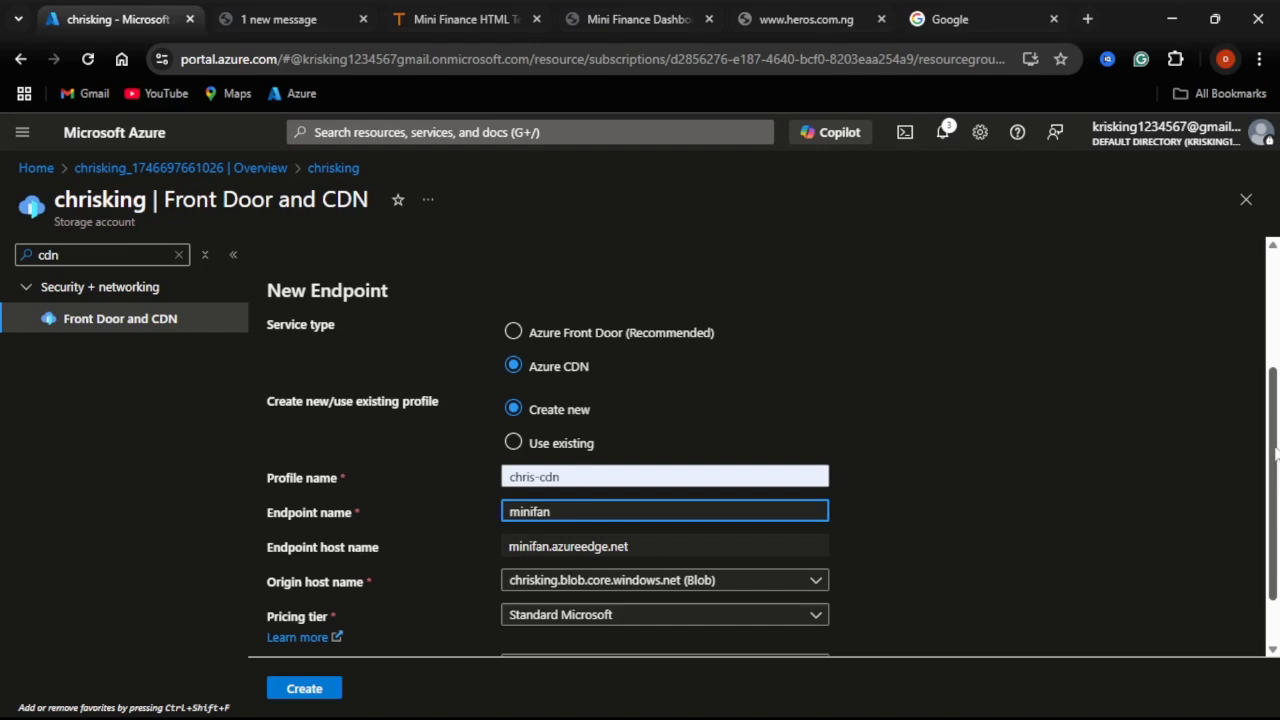
scroll(1275, 453, "down", 1)
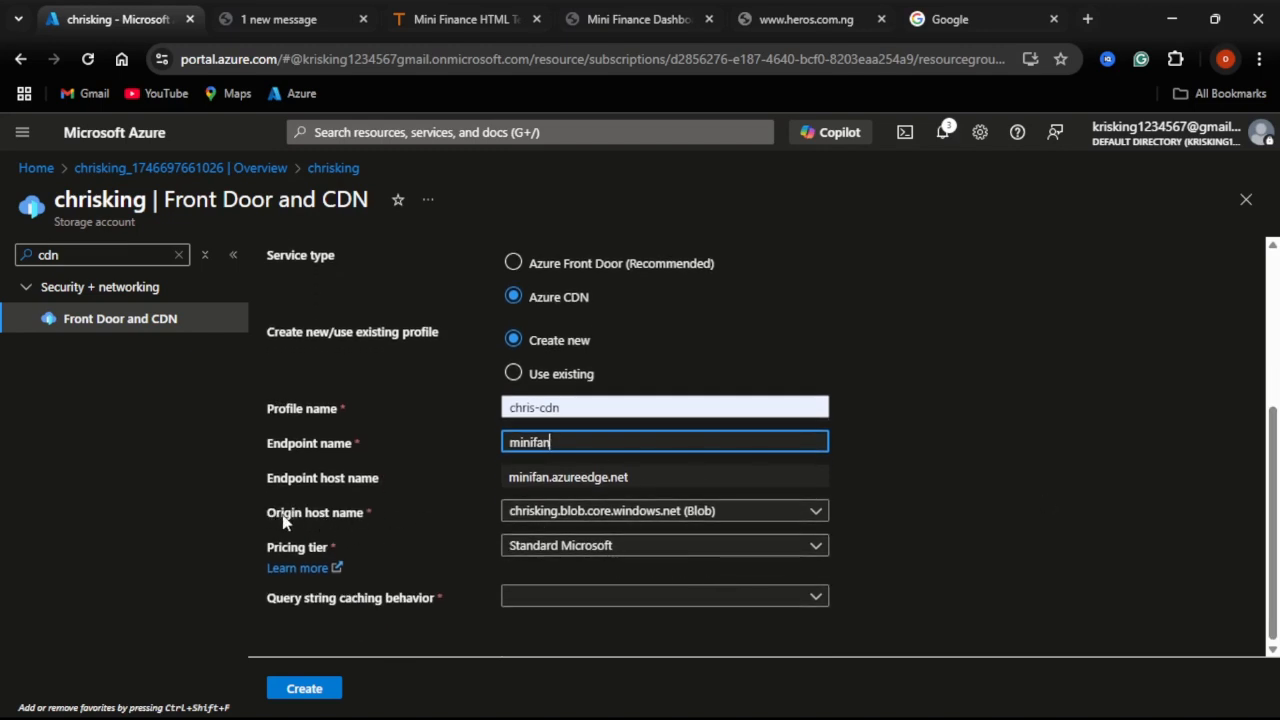
- Set the origin host name to the static website host and query string caching to Ignore Query String, and create the CDN endpoint
left_click(818, 514)
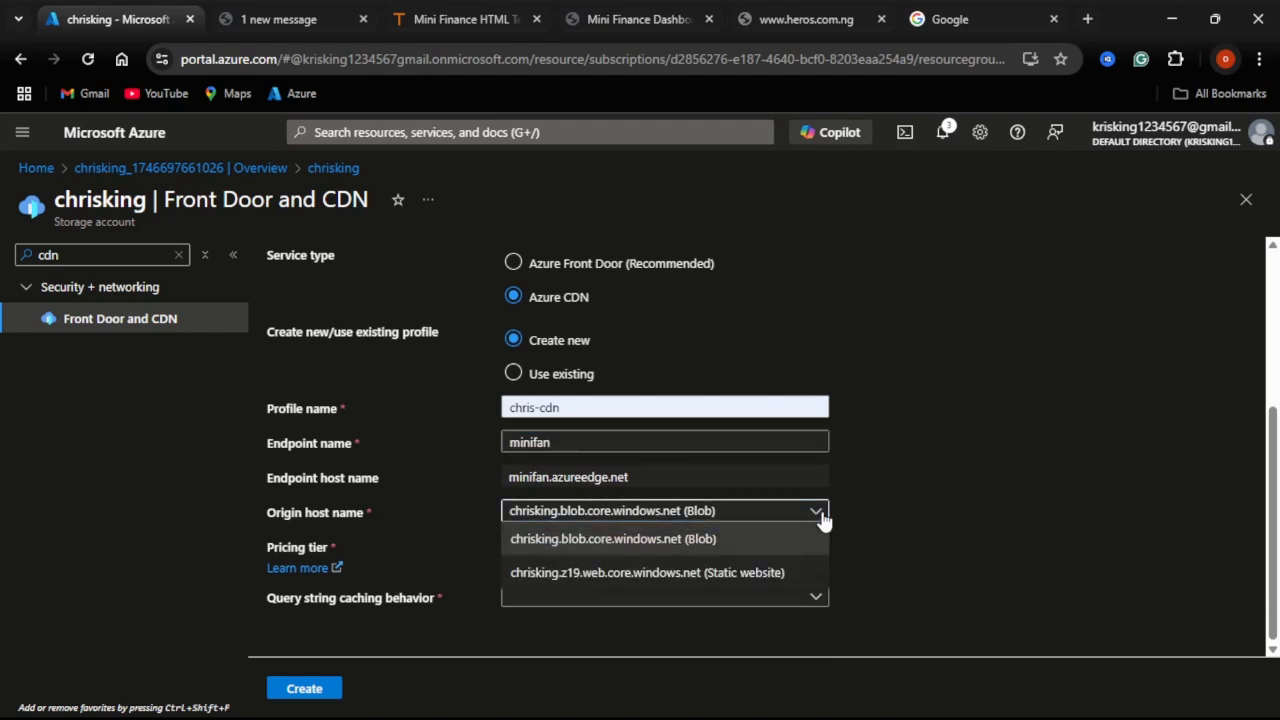
left_click(760, 572)
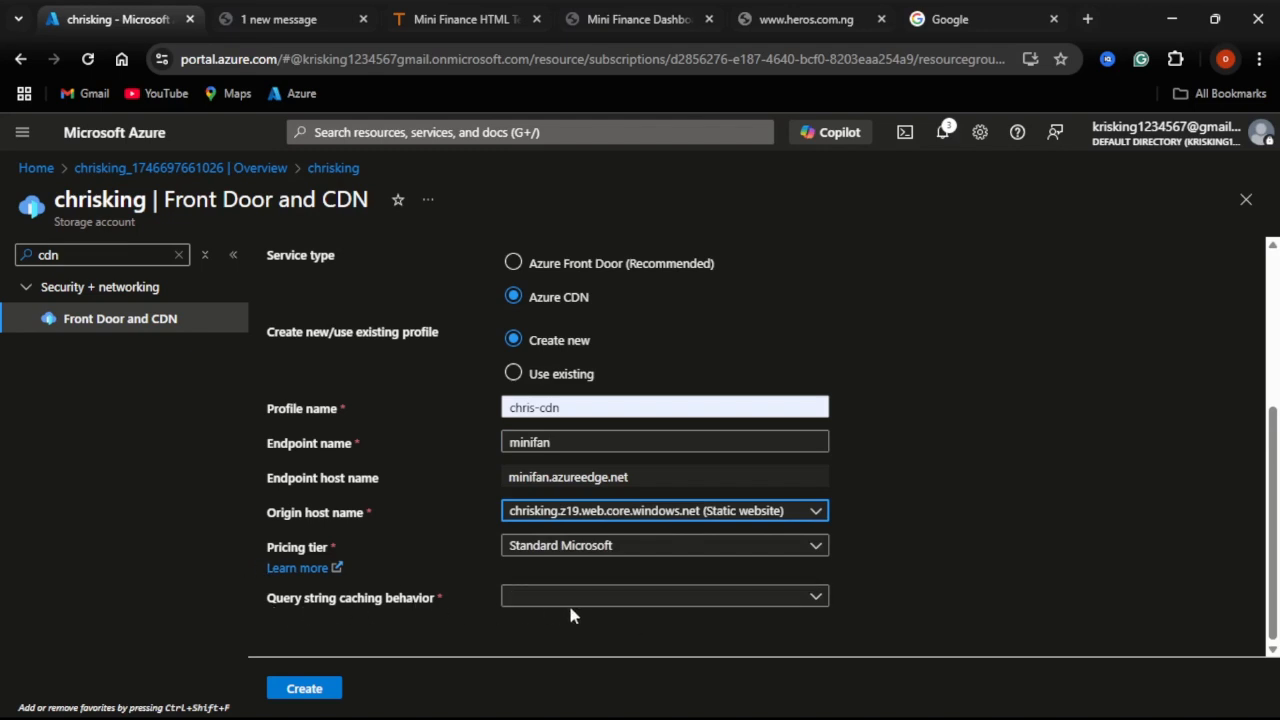
left_click(814, 600)
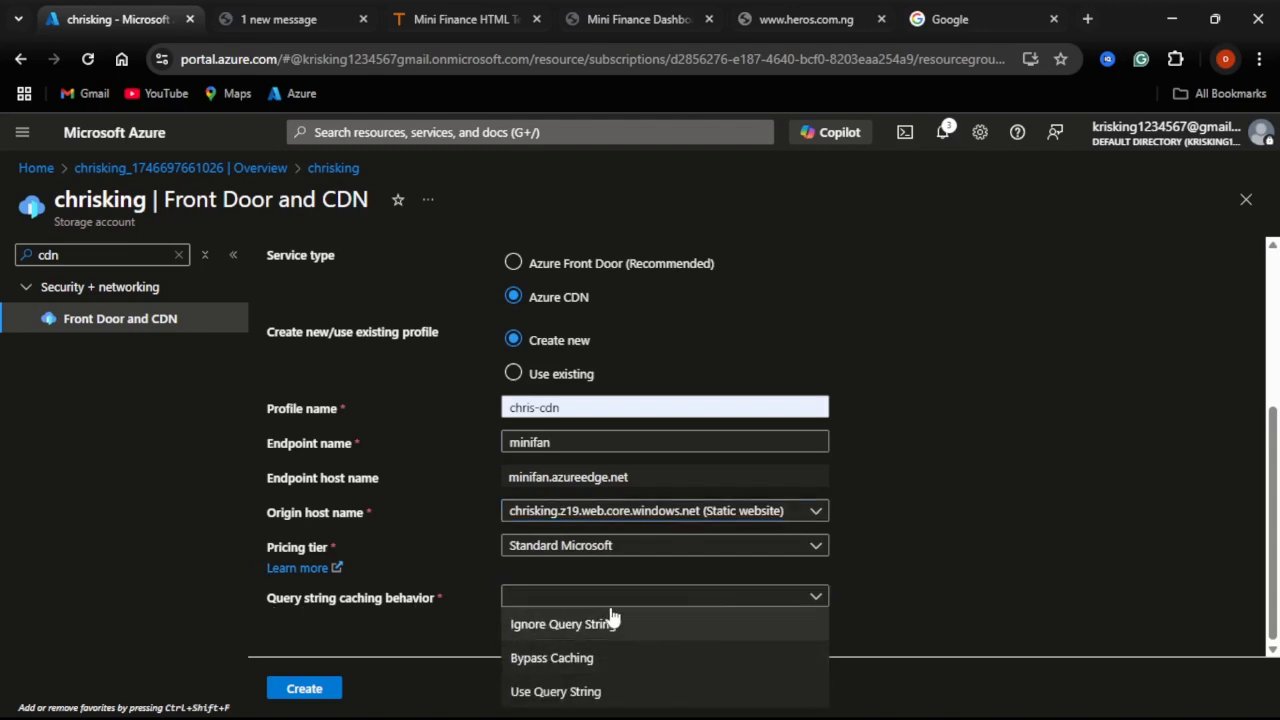
left_click(592, 626)
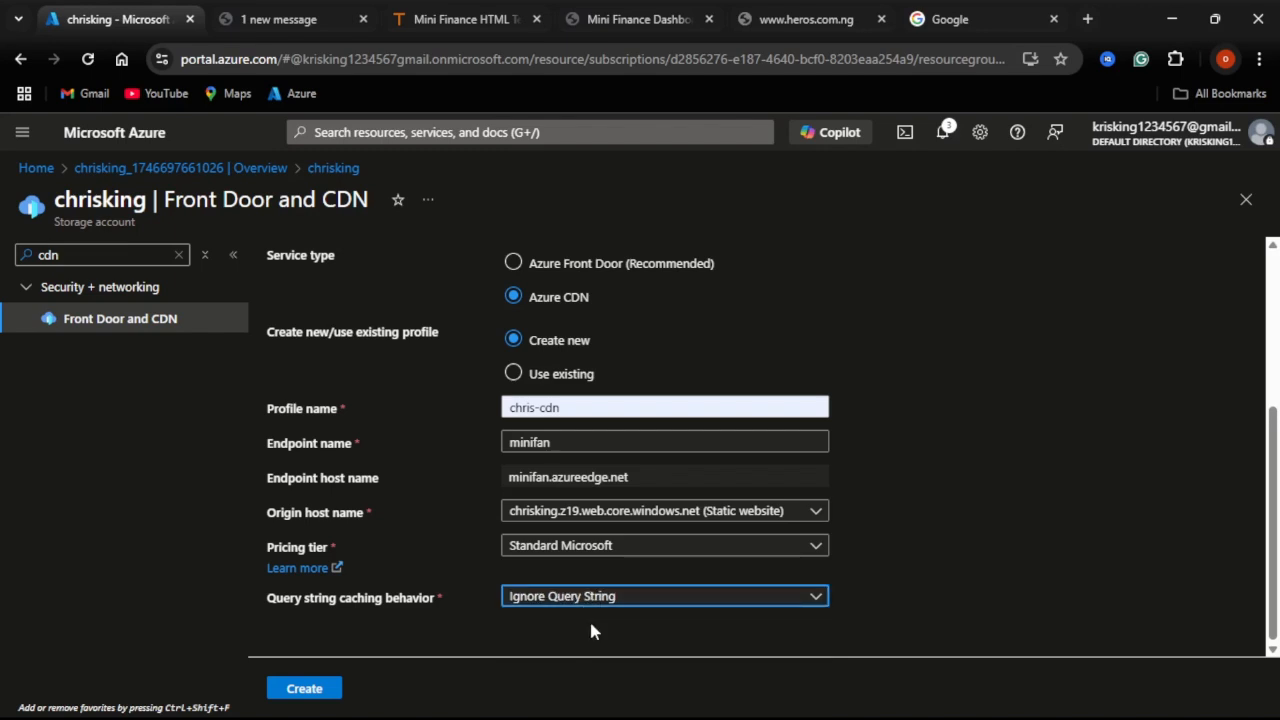
left_click(300, 690)
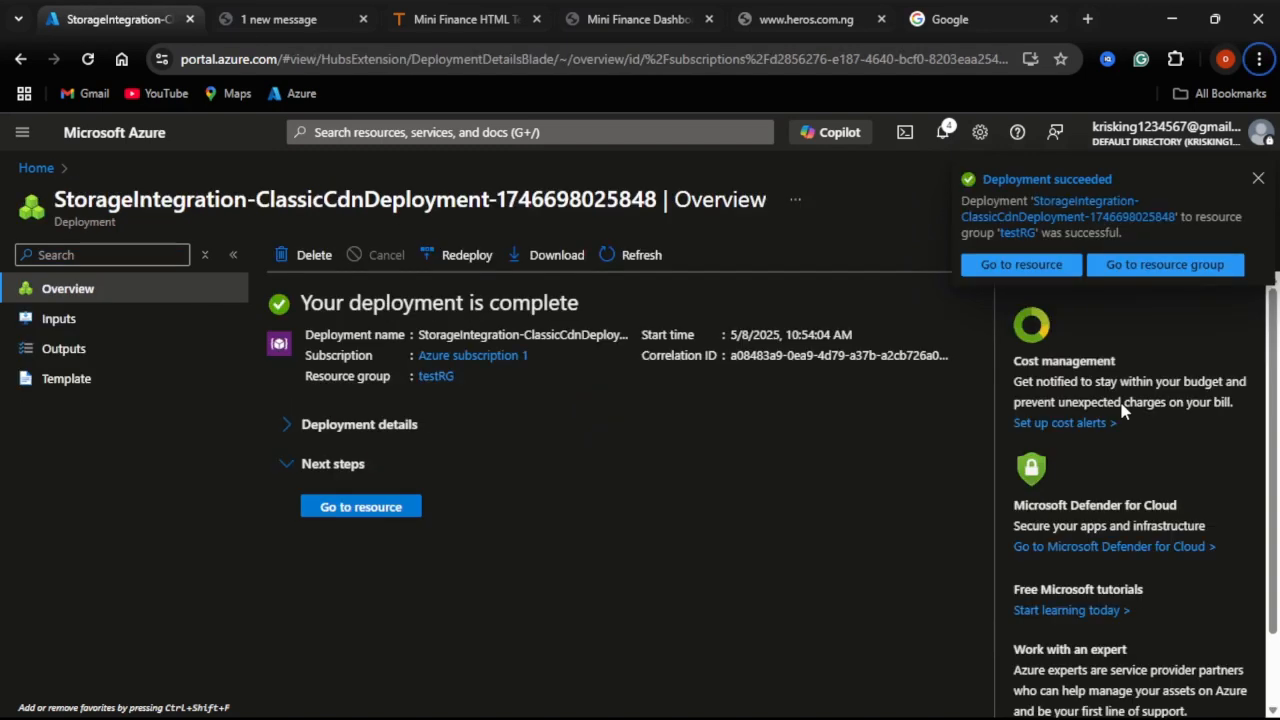
- Open the minifan endpoint from the deployed CDN profile, start adding a custom domain, and copy the endpoint hostname
left_click(392, 508)
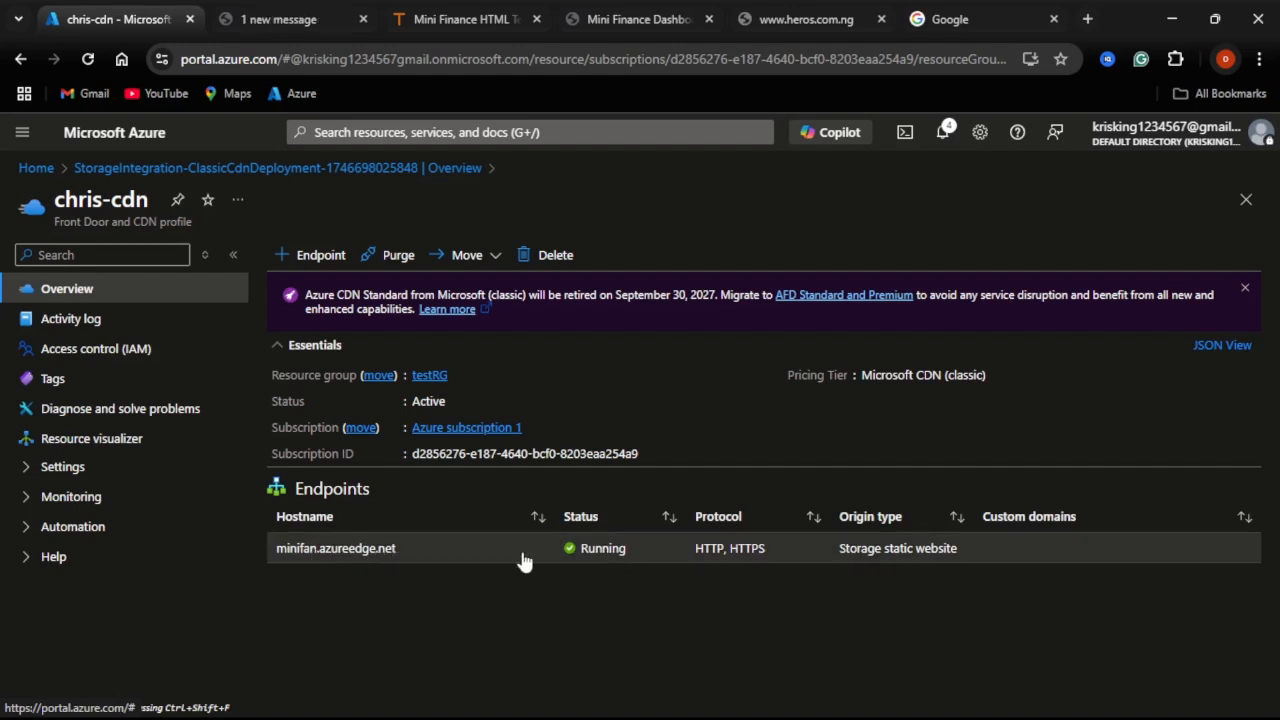
left_click(350, 553)
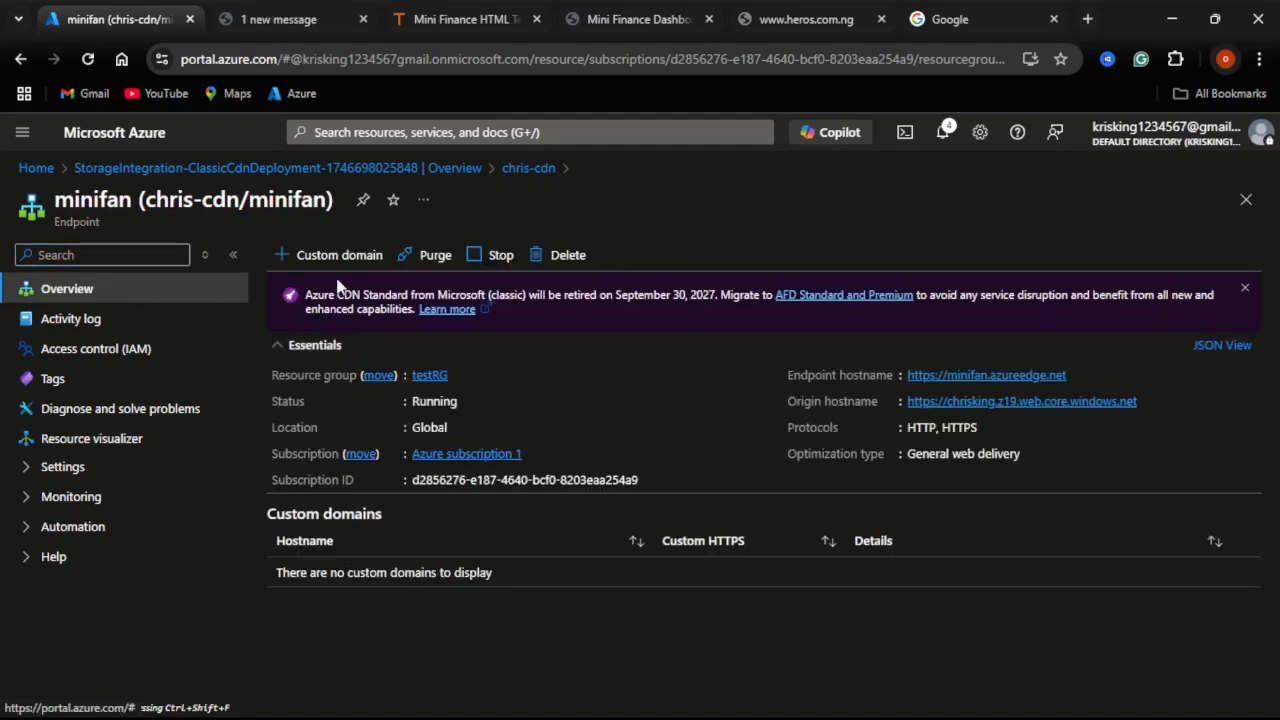
left_click(338, 262)
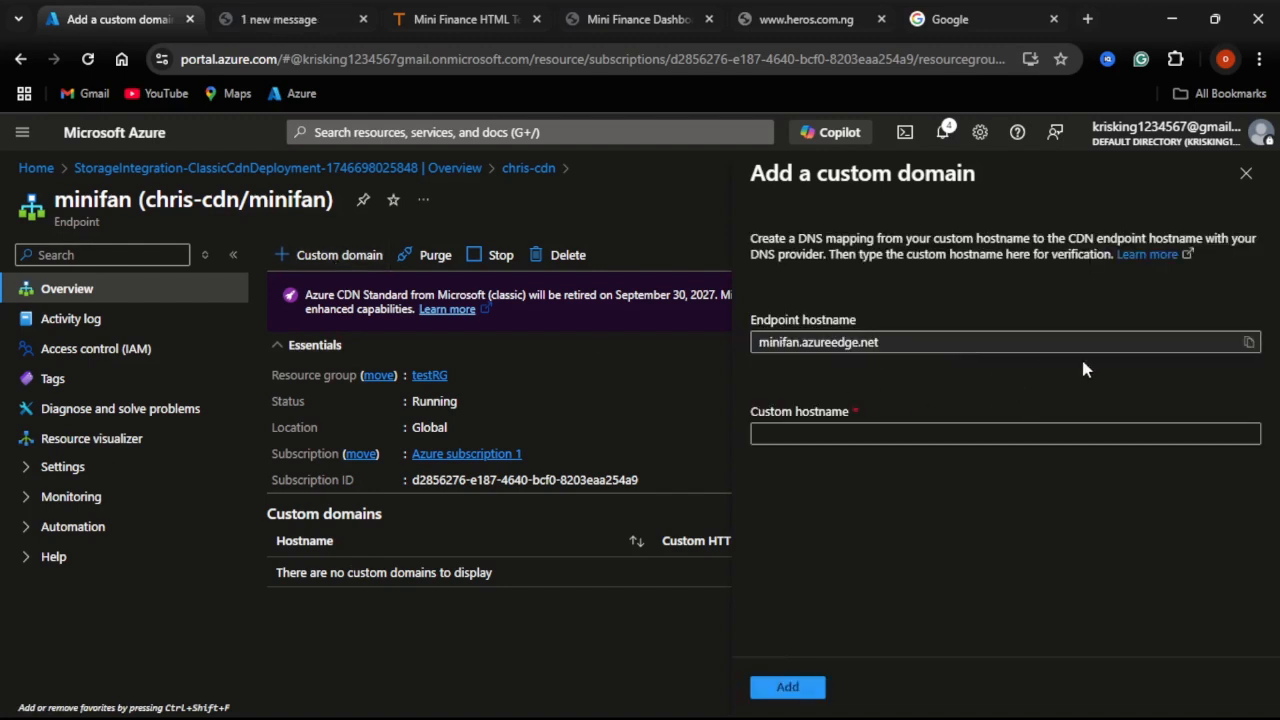
left_click(1248, 343)
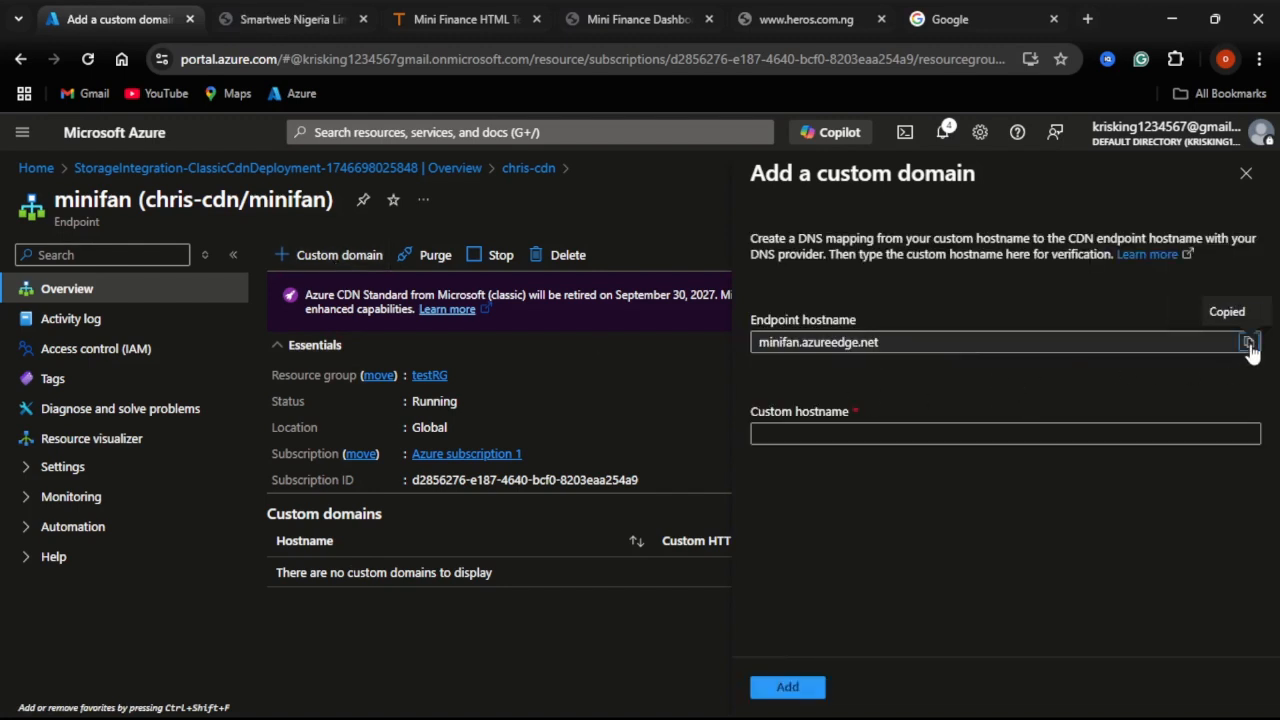
- Switch to the Smartweb website and log in to the client area with the saved credentials
left_click(319, 27)
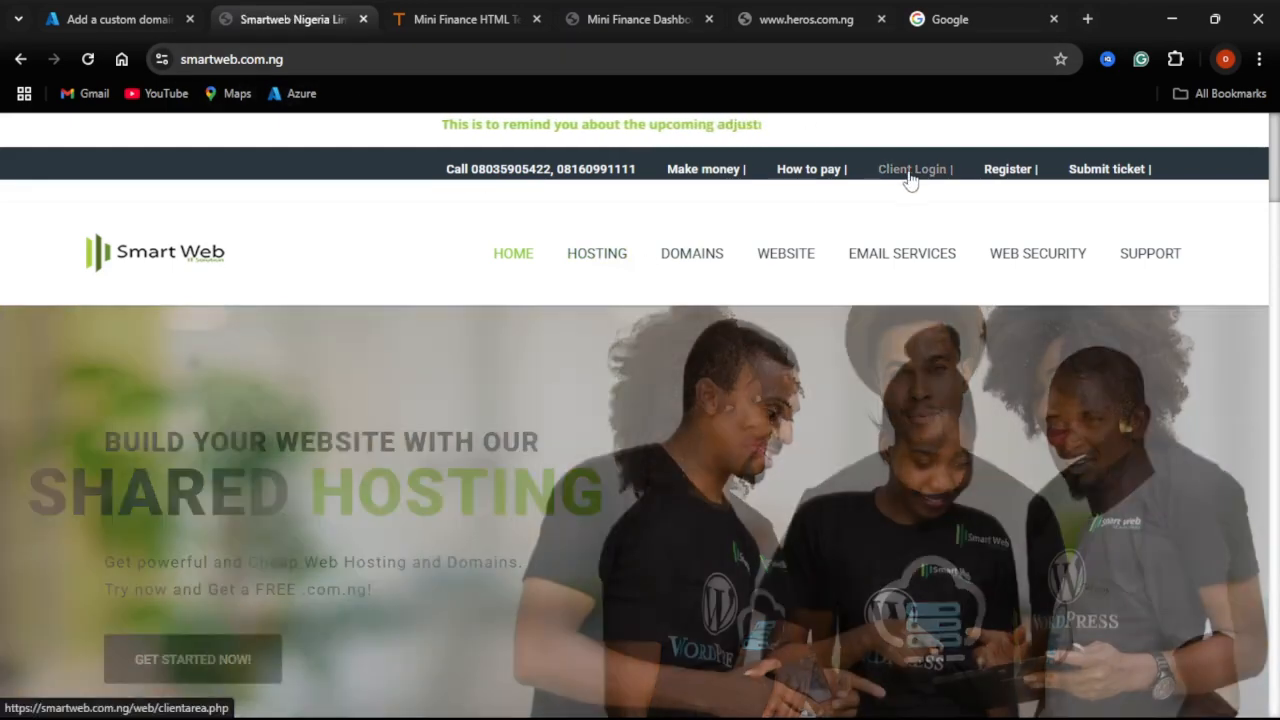
left_click(910, 175)
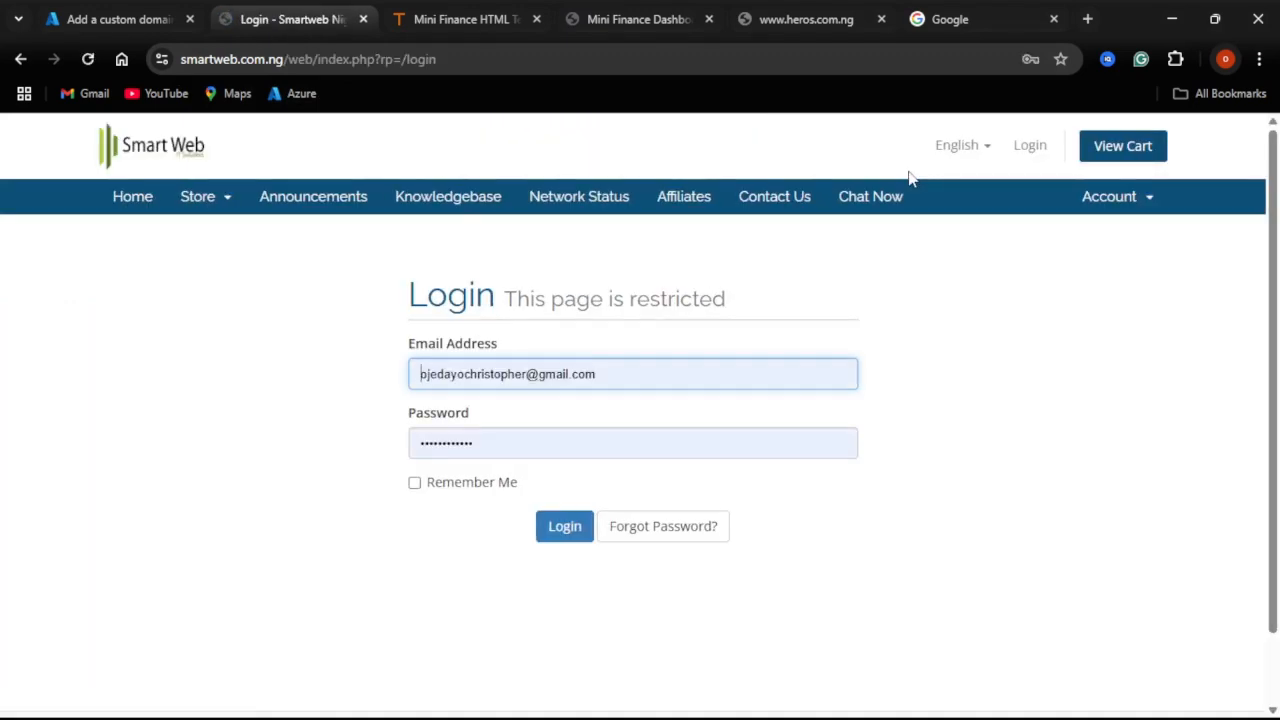
left_click(566, 534)
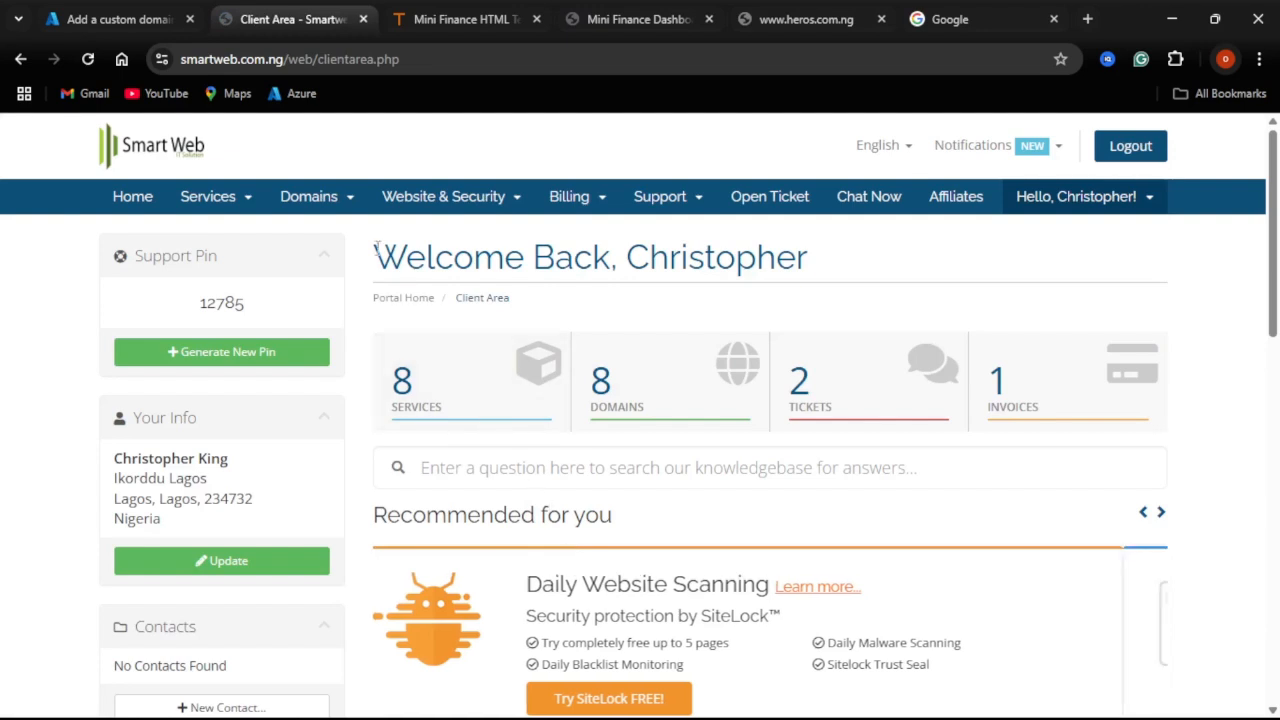
- Open the DNS Manager for the account's domains and edit the heros.com.ng zone
left_click(342, 198)
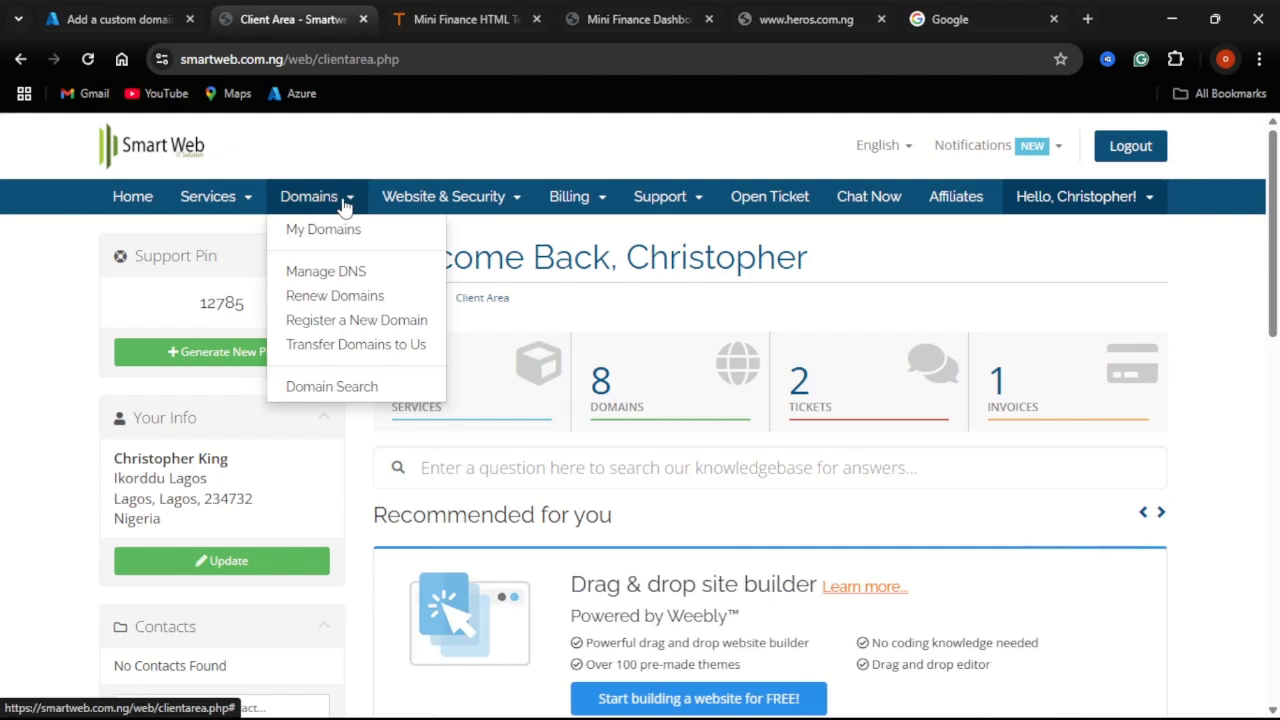
left_click(355, 279)
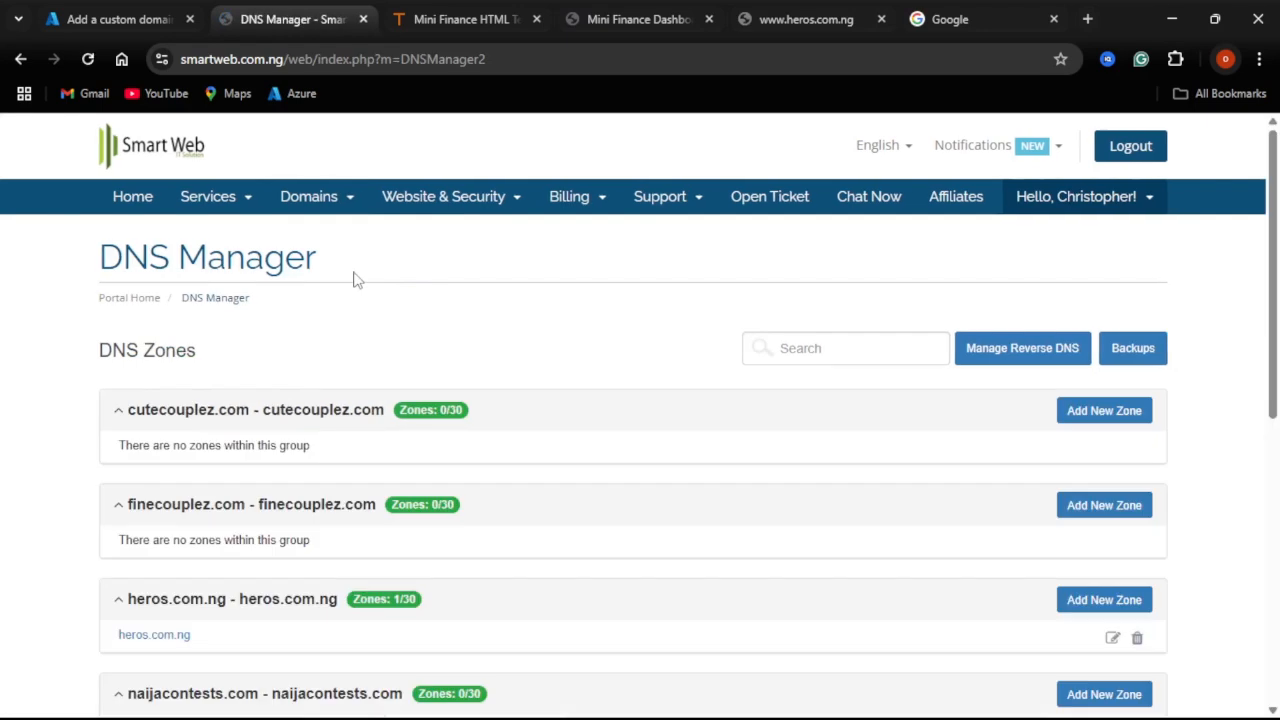
left_click(1113, 638)
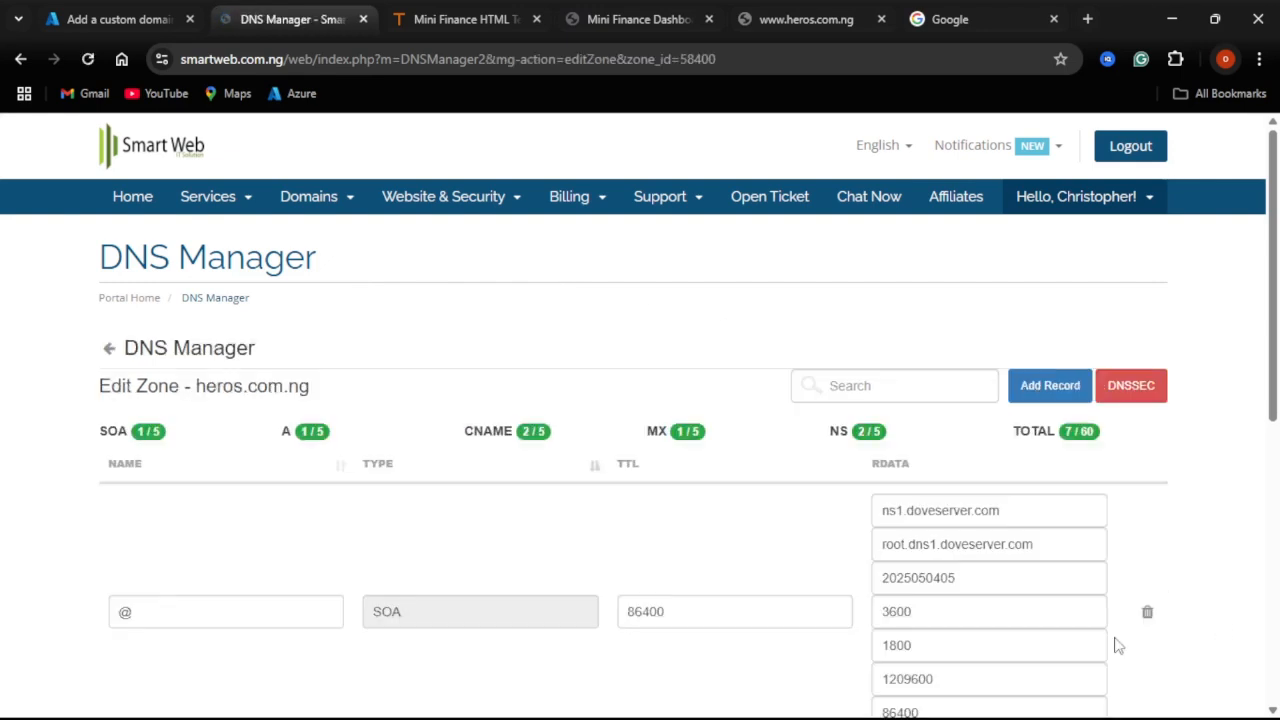
left_click_drag(1275, 205, 1277, 232)
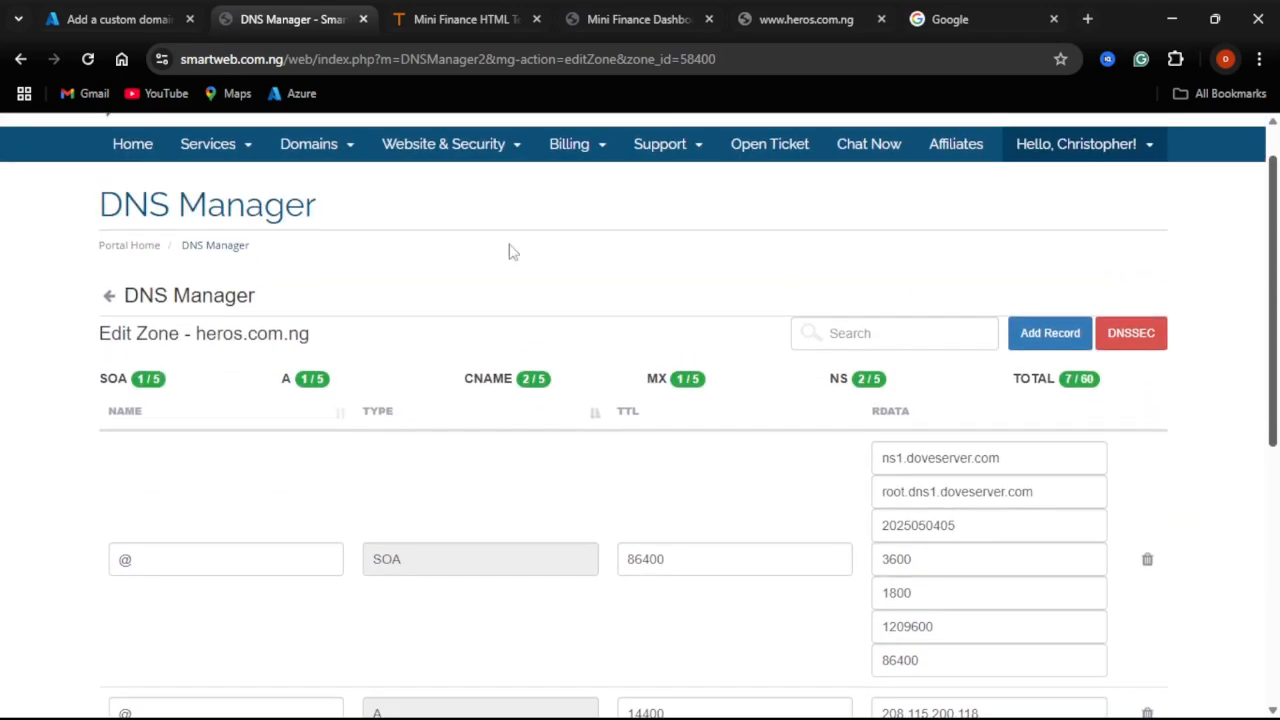
- Add a CNAME record named www that points to minifan.azureedge.net to the heros.com.ng zone
left_click(1050, 333)
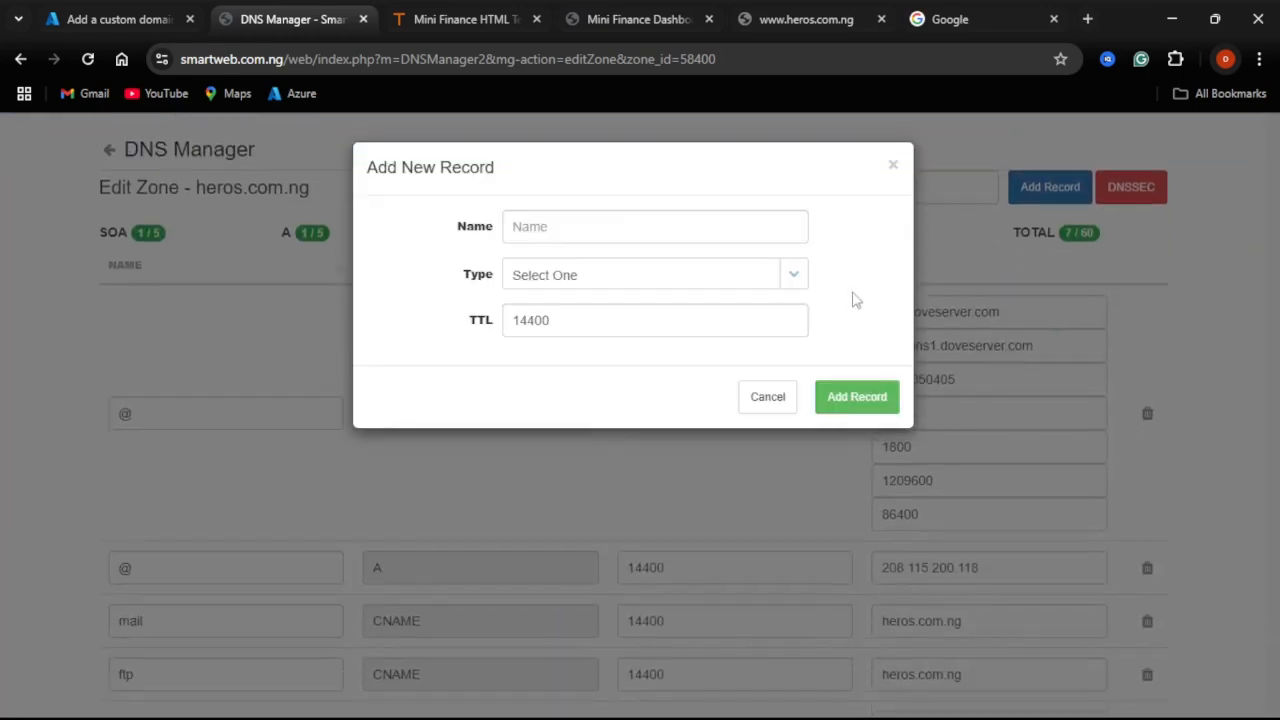
left_click(794, 276)
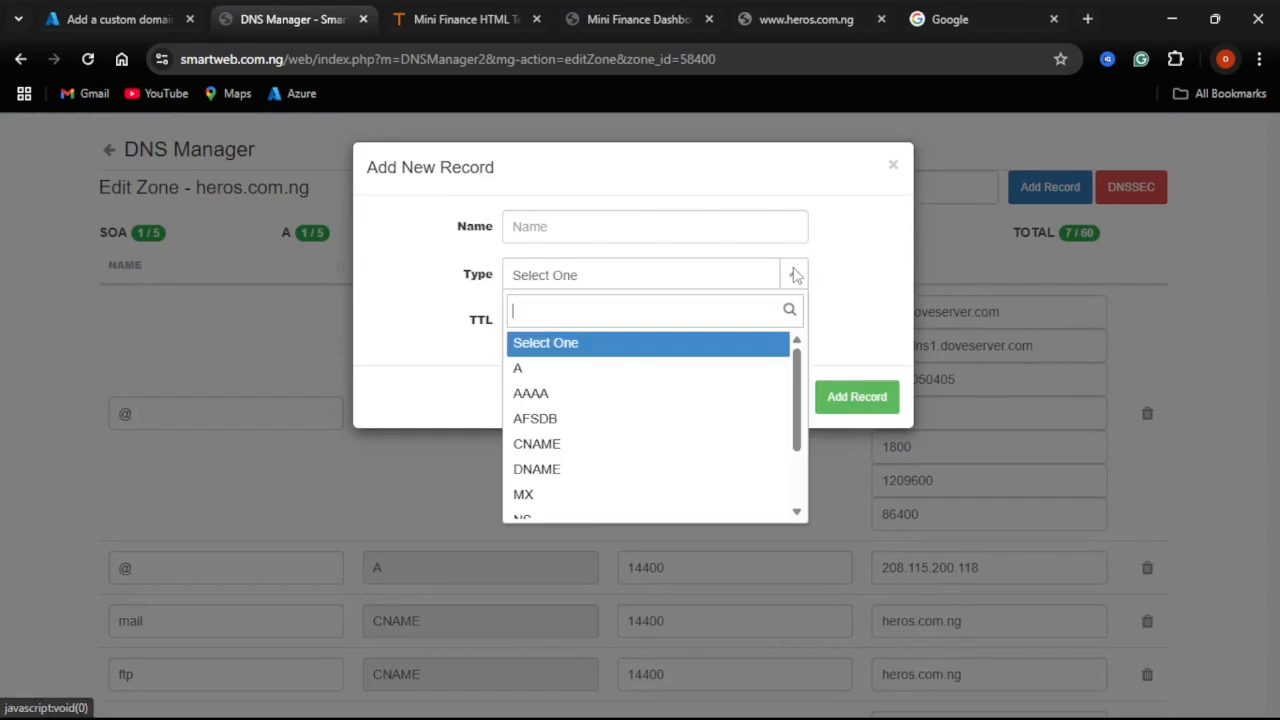
left_click(614, 445)
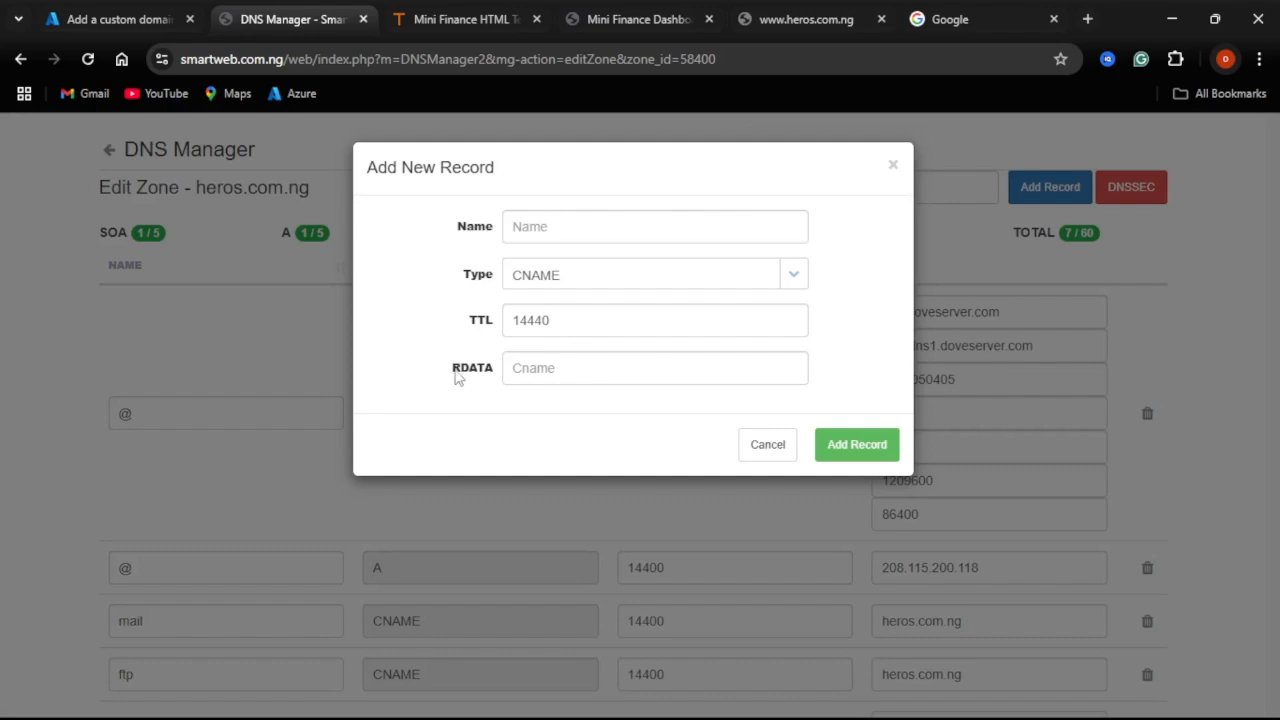
left_click(552, 376)
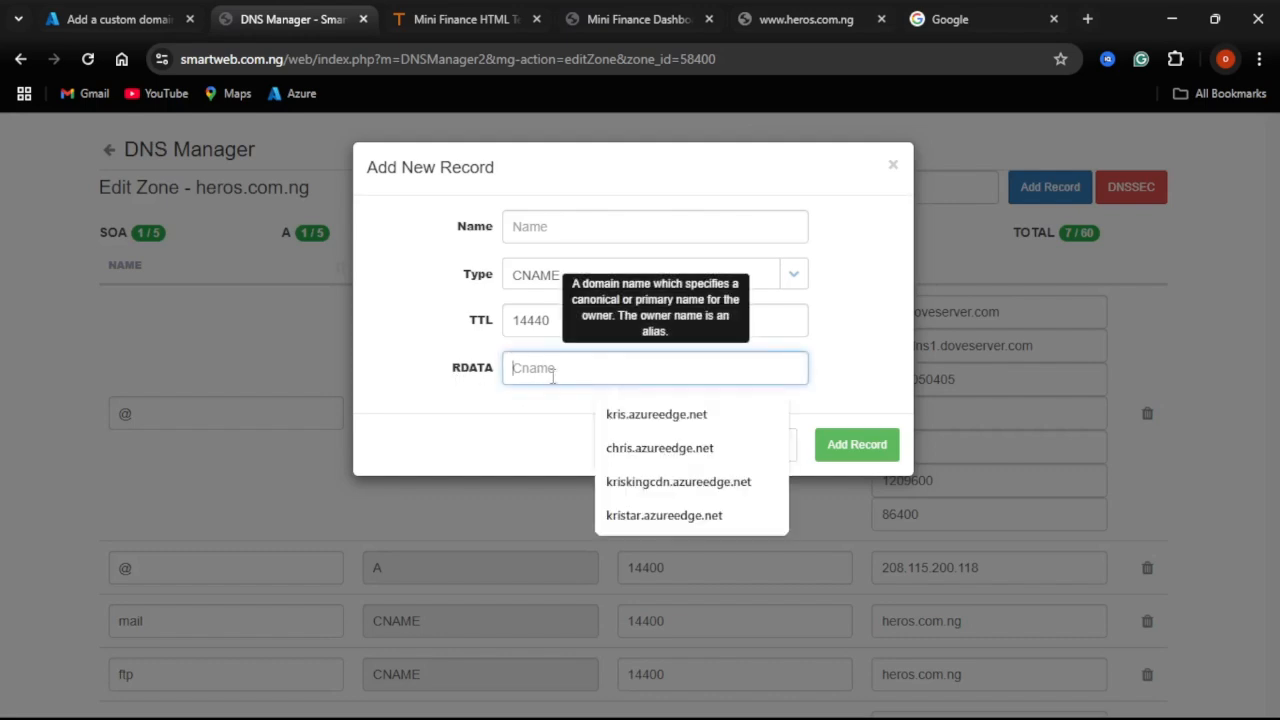
type("minifan.azureedge.net")
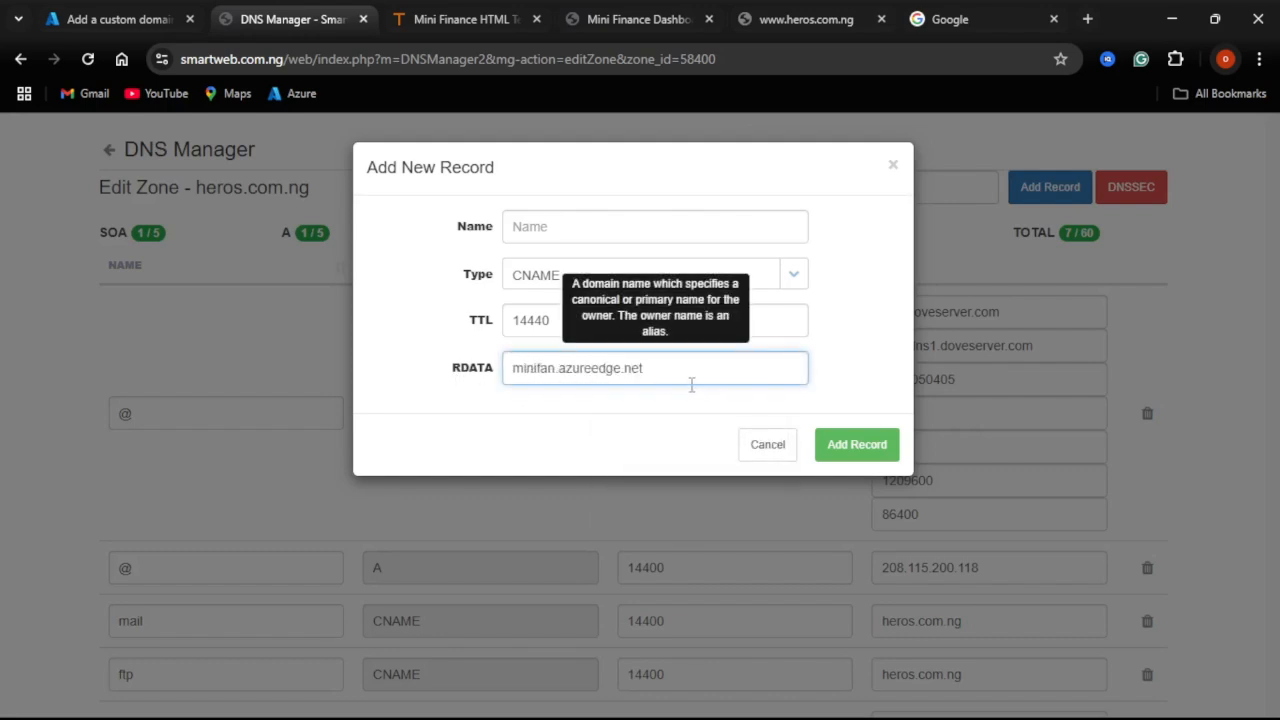
left_click(578, 231)
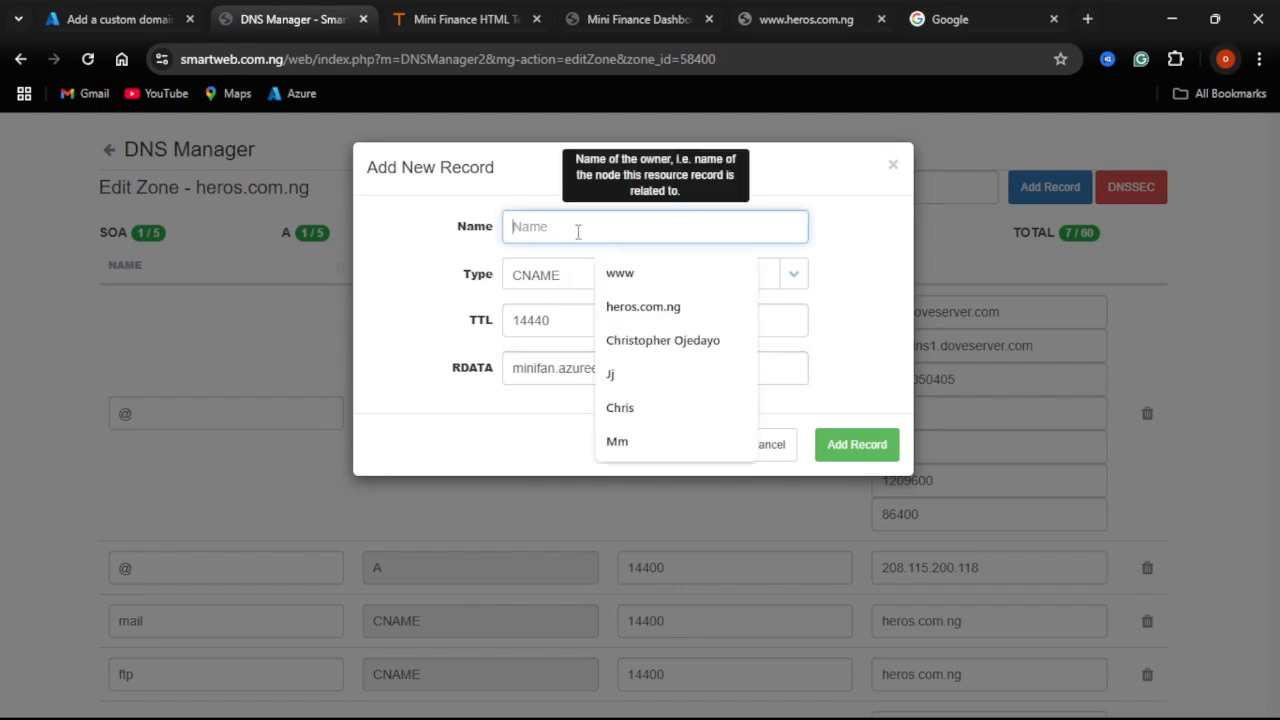
left_click(638, 273)
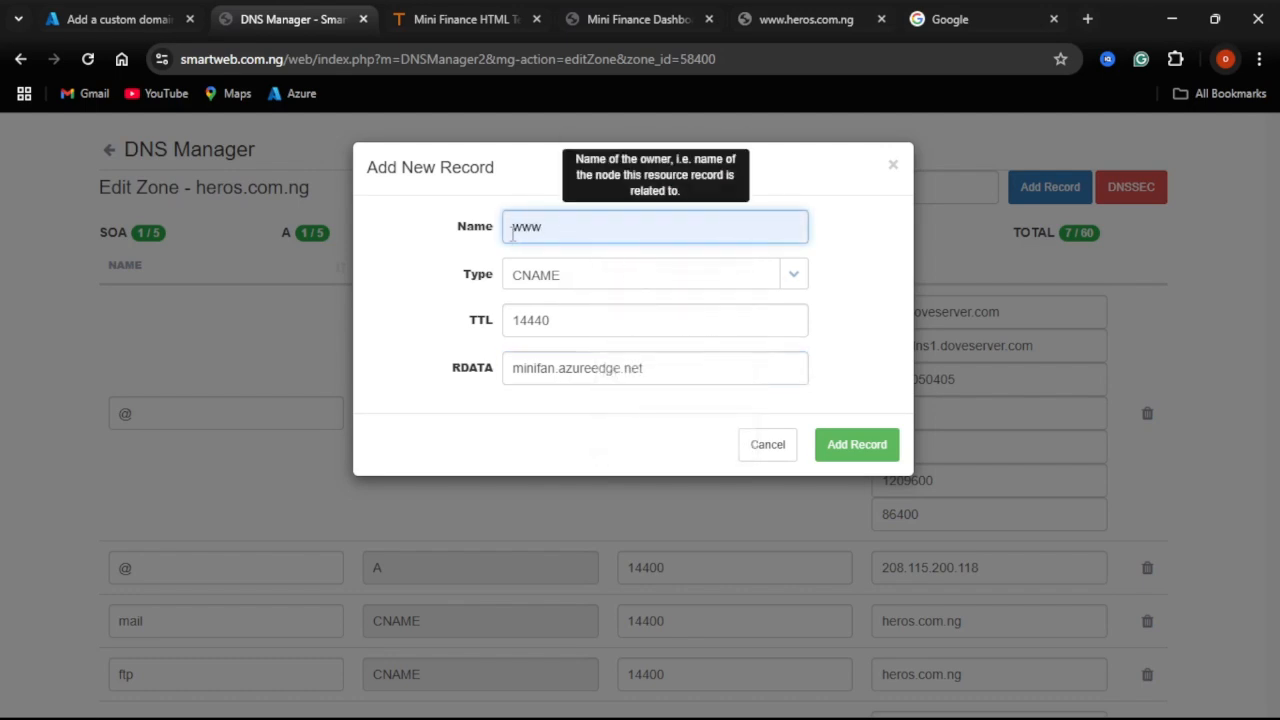
left_click(862, 446)
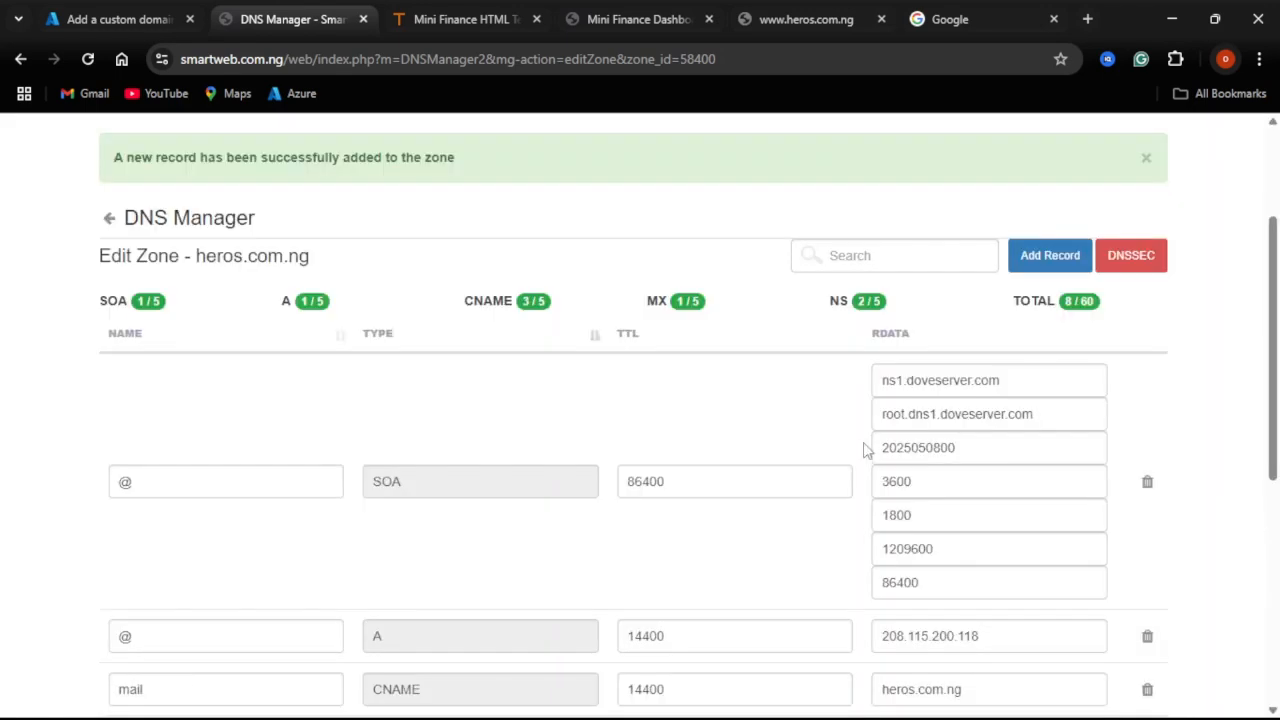
- Add a second CNAME record named heros.com.ng that points to minifan.azureedge.net, and review the zone's record list
scroll(1275, 360, "down", 1)
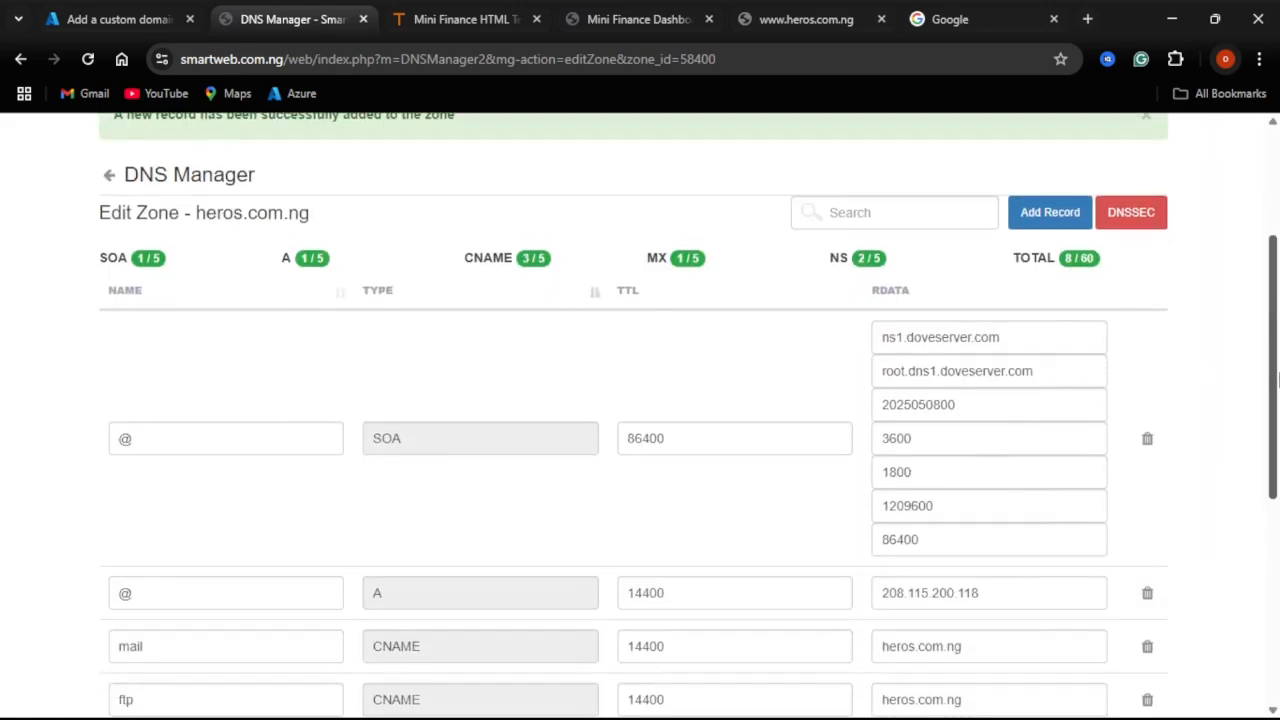
left_click(1066, 222)
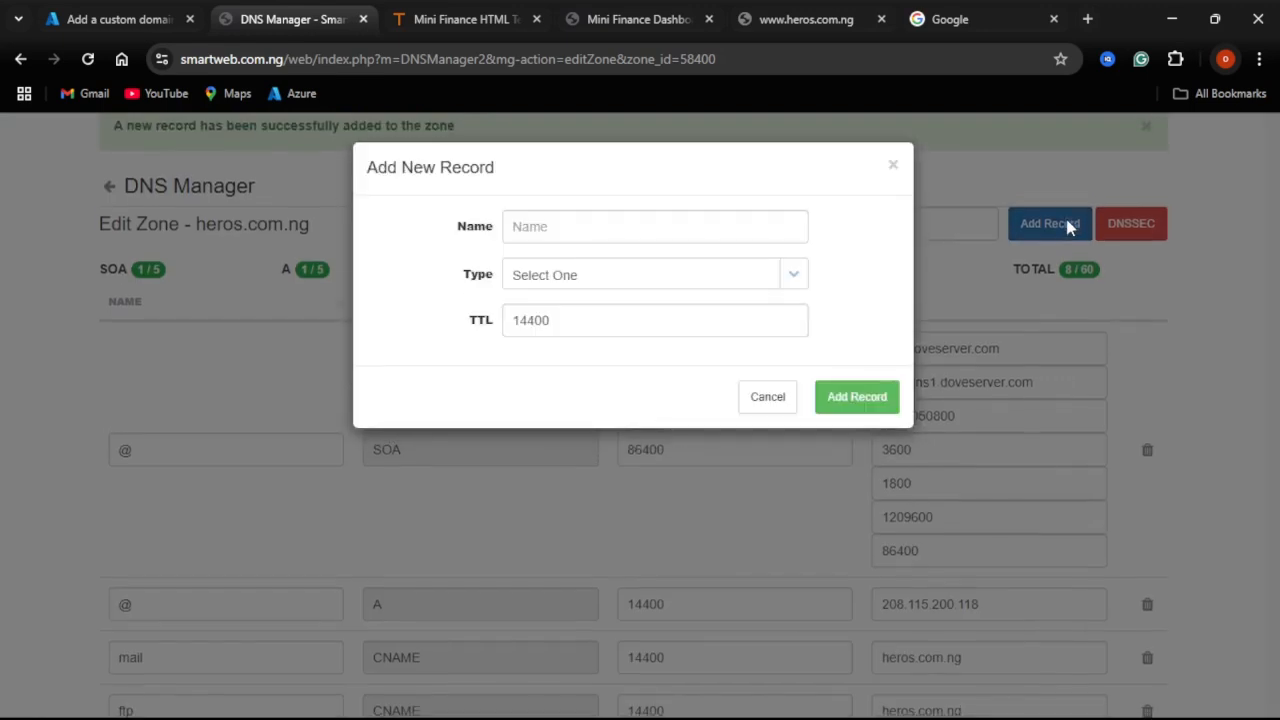
left_click(631, 225)
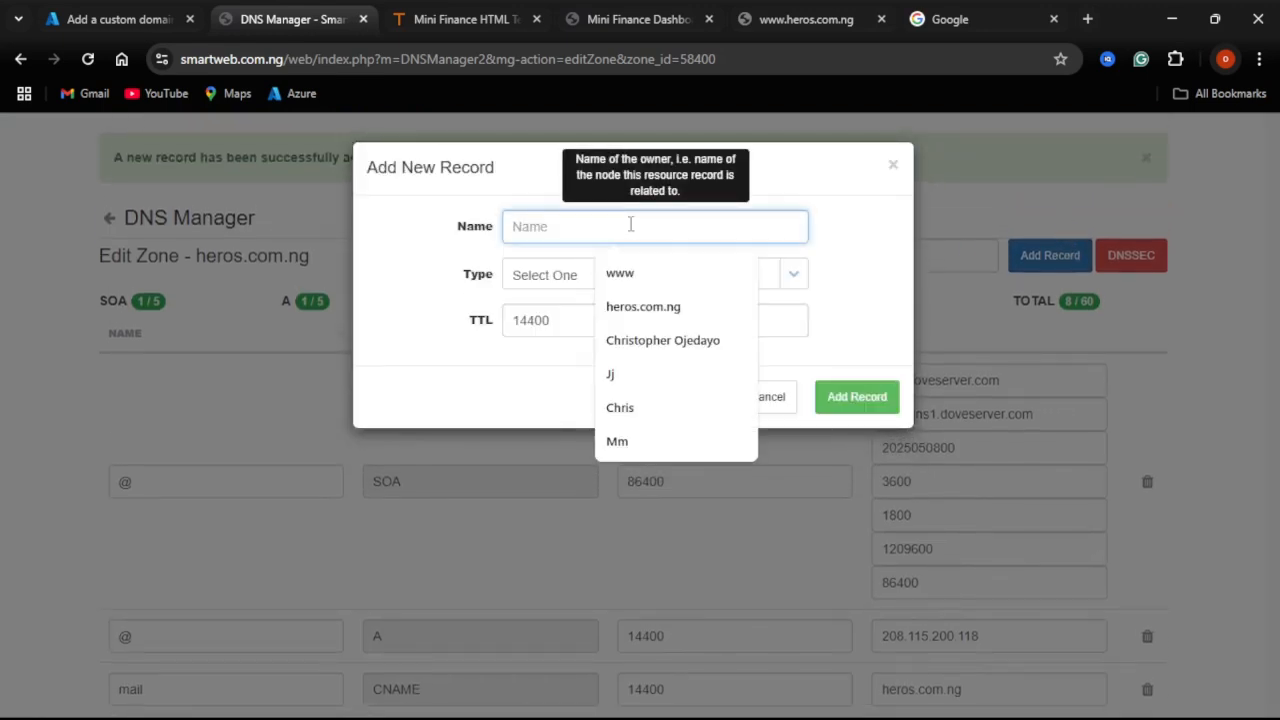
left_click(792, 272)
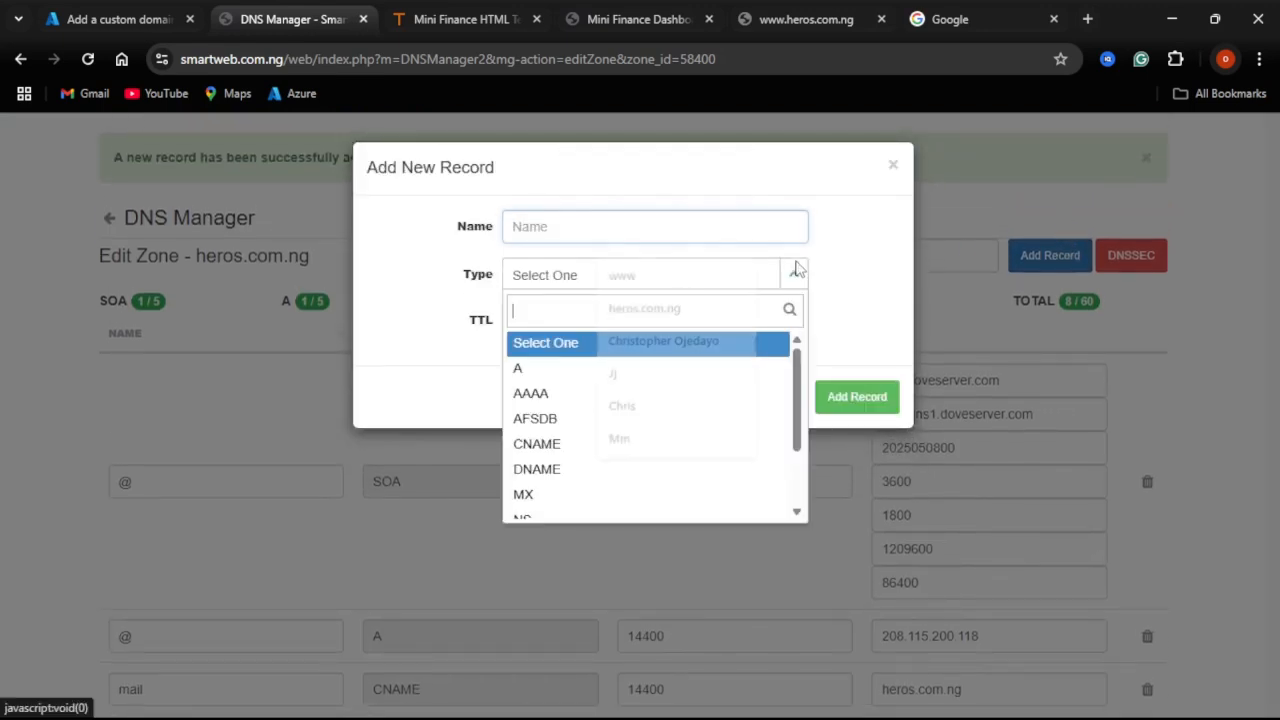
left_click(588, 448)
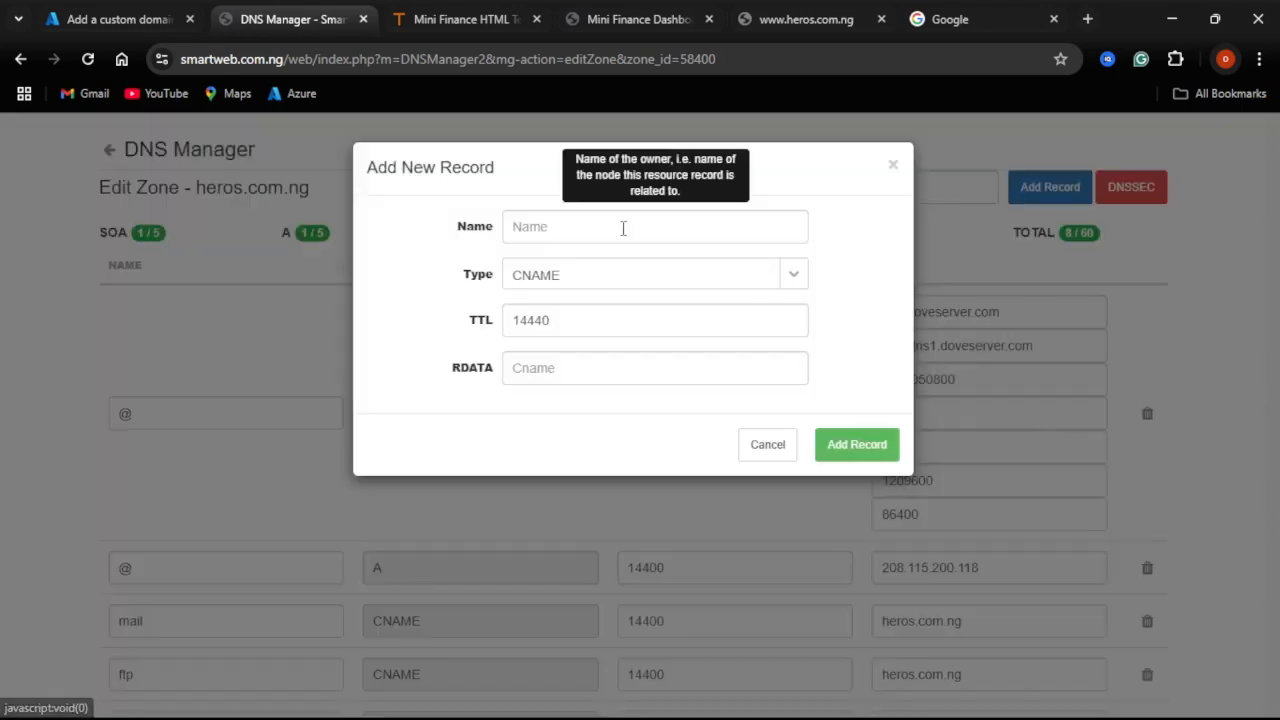
left_click(623, 228)
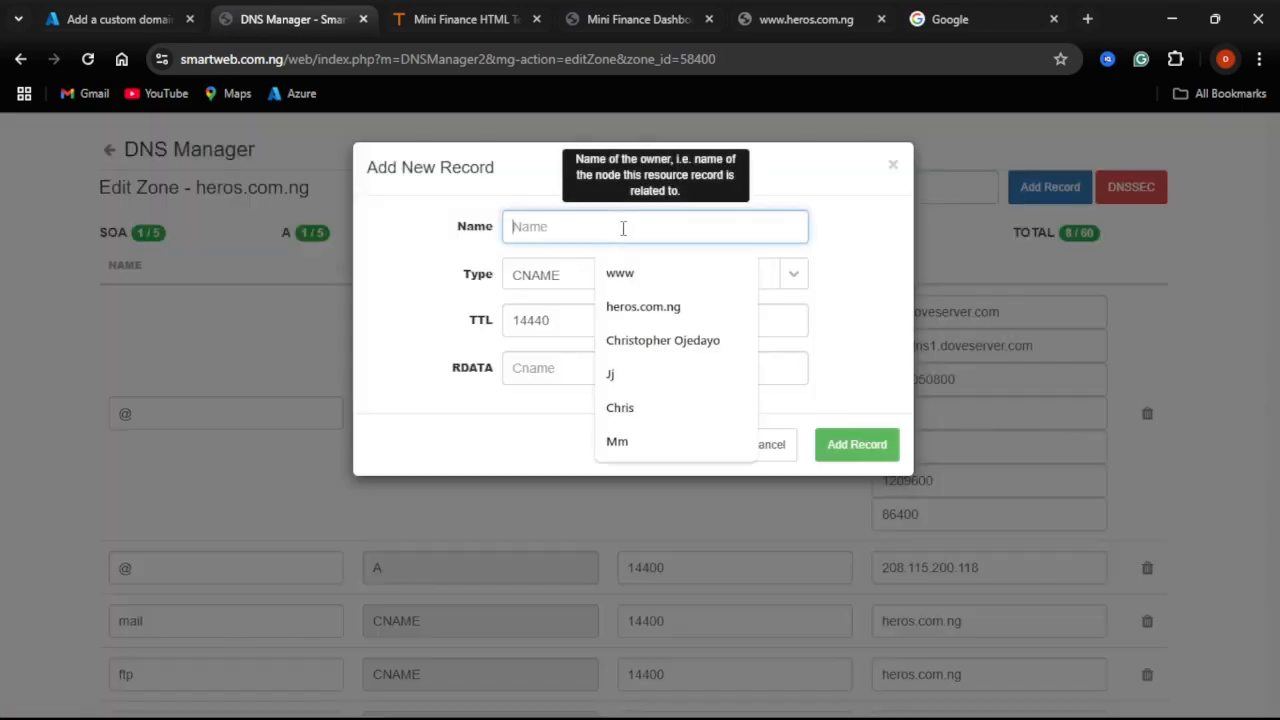
left_click(620, 306)
left_click(581, 372)
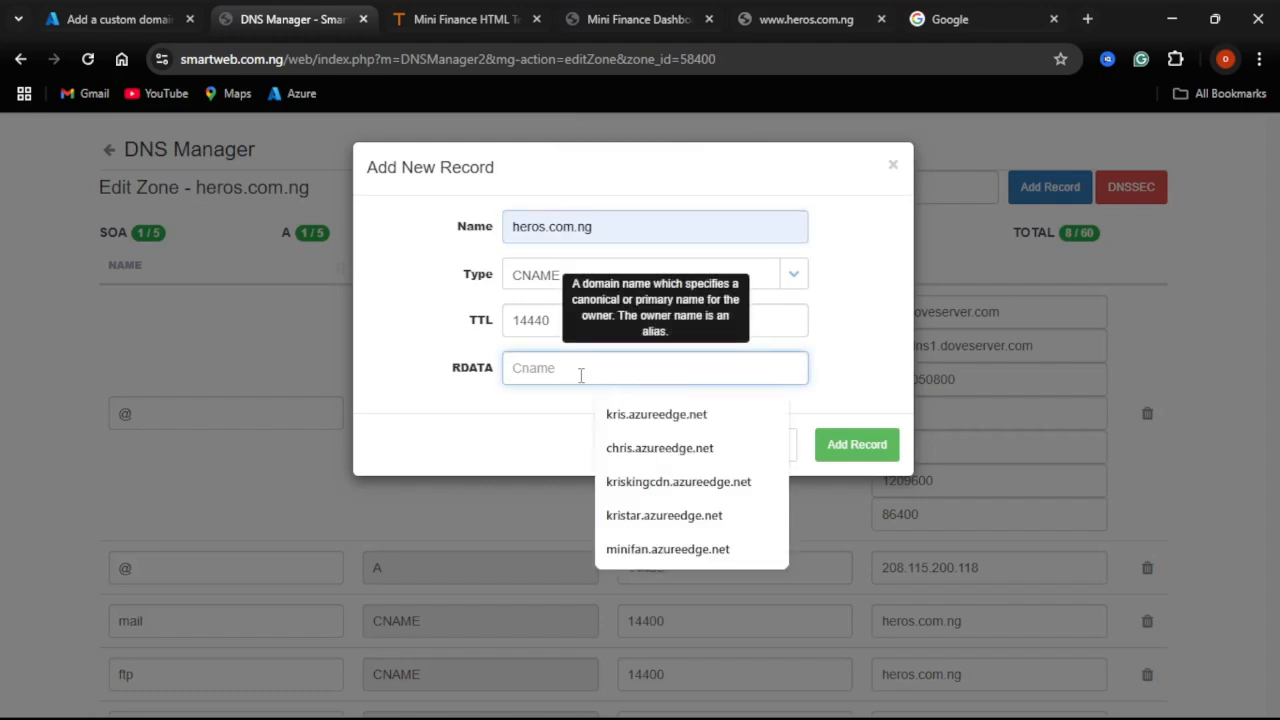
key("Up")
key("Return")
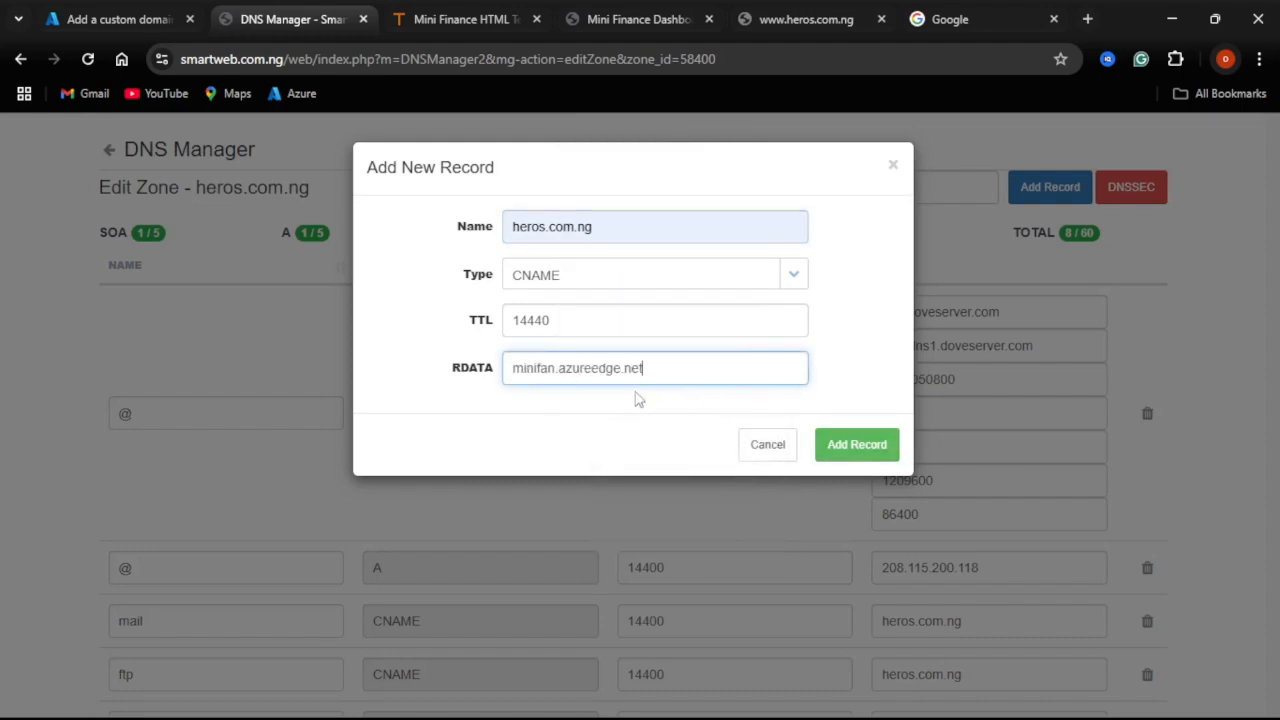
left_click(126, 26)
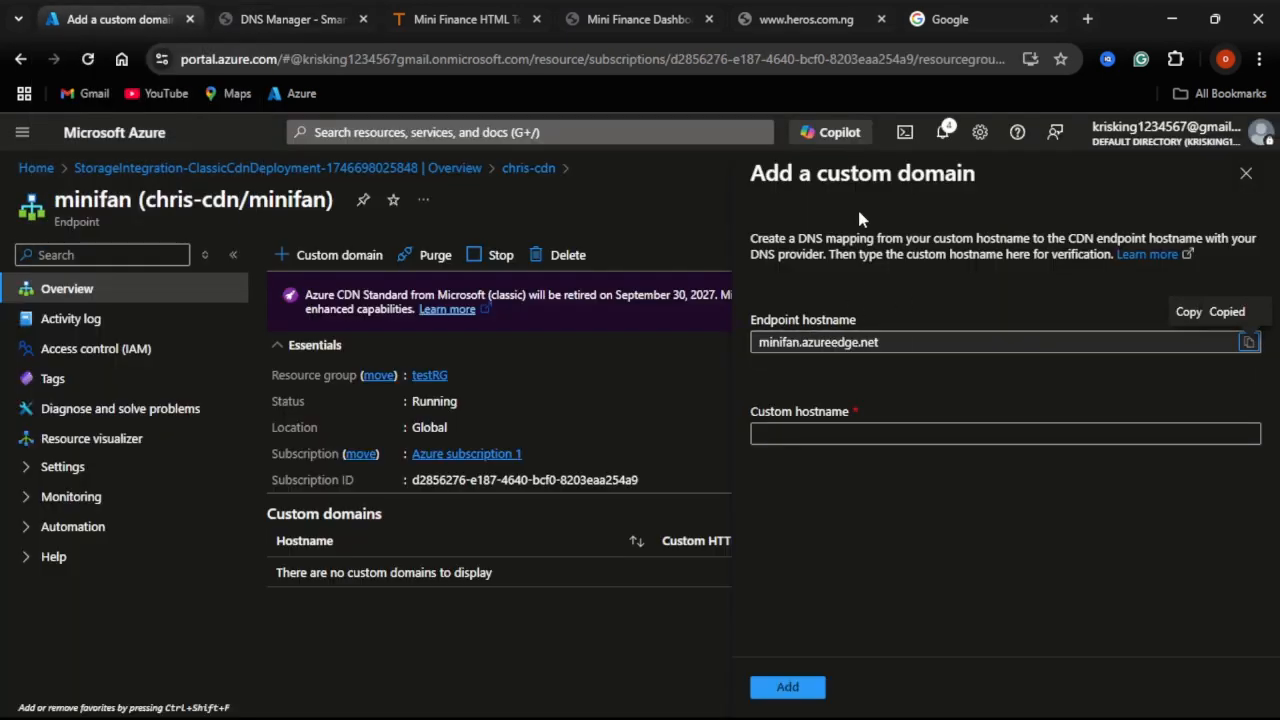
left_click(293, 27)
left_click(846, 452)
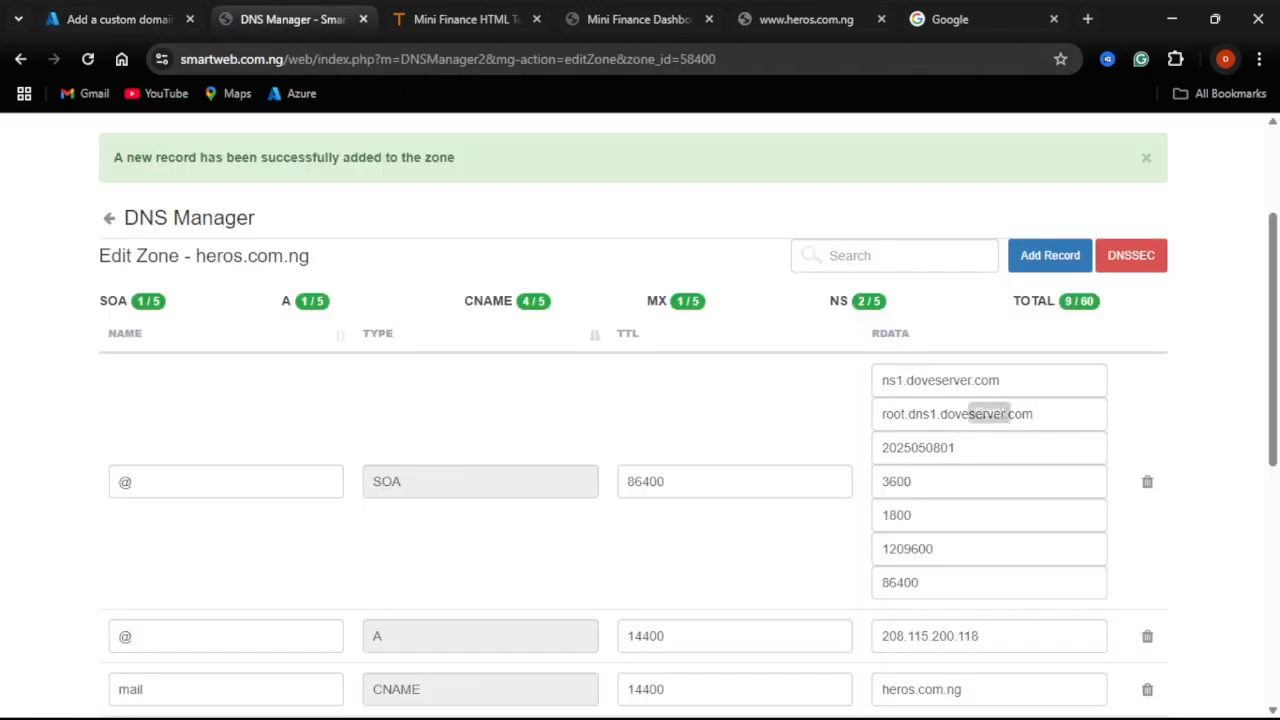
left_click_drag(1275, 358, 1275, 593)
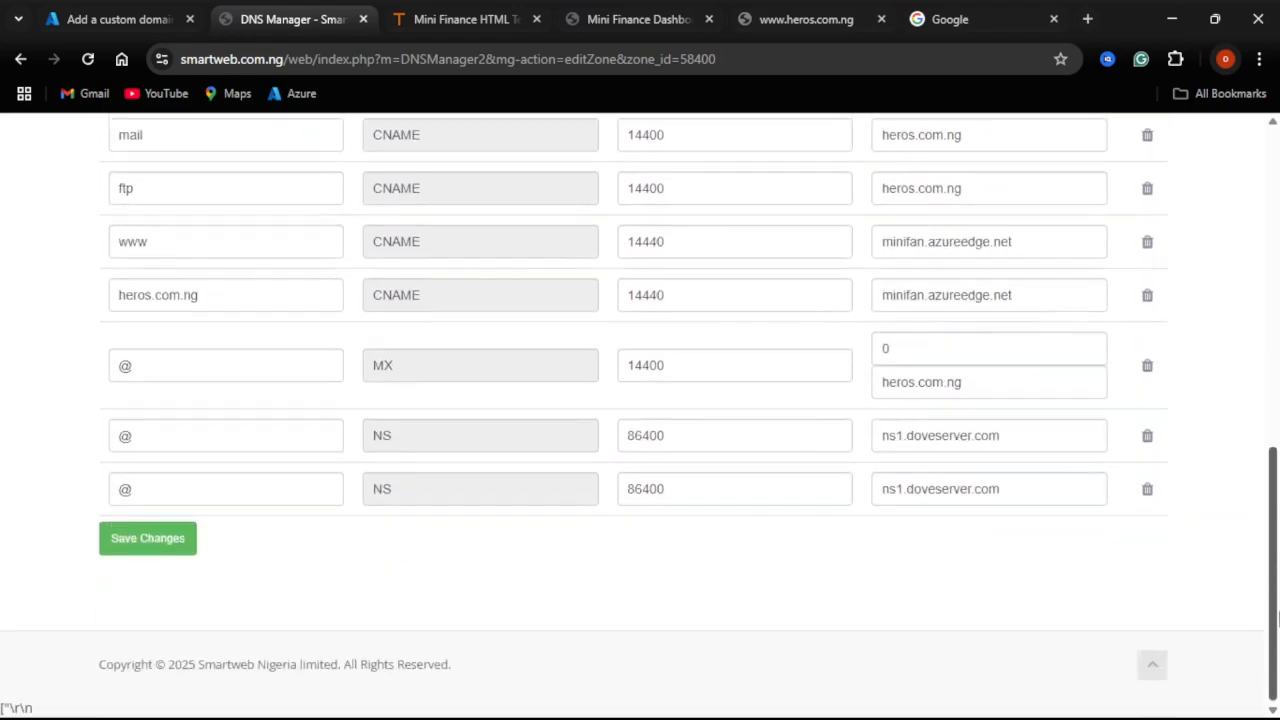
- Save the changes to the heros.com.ng DNS zone and review its records
left_click(150, 539)
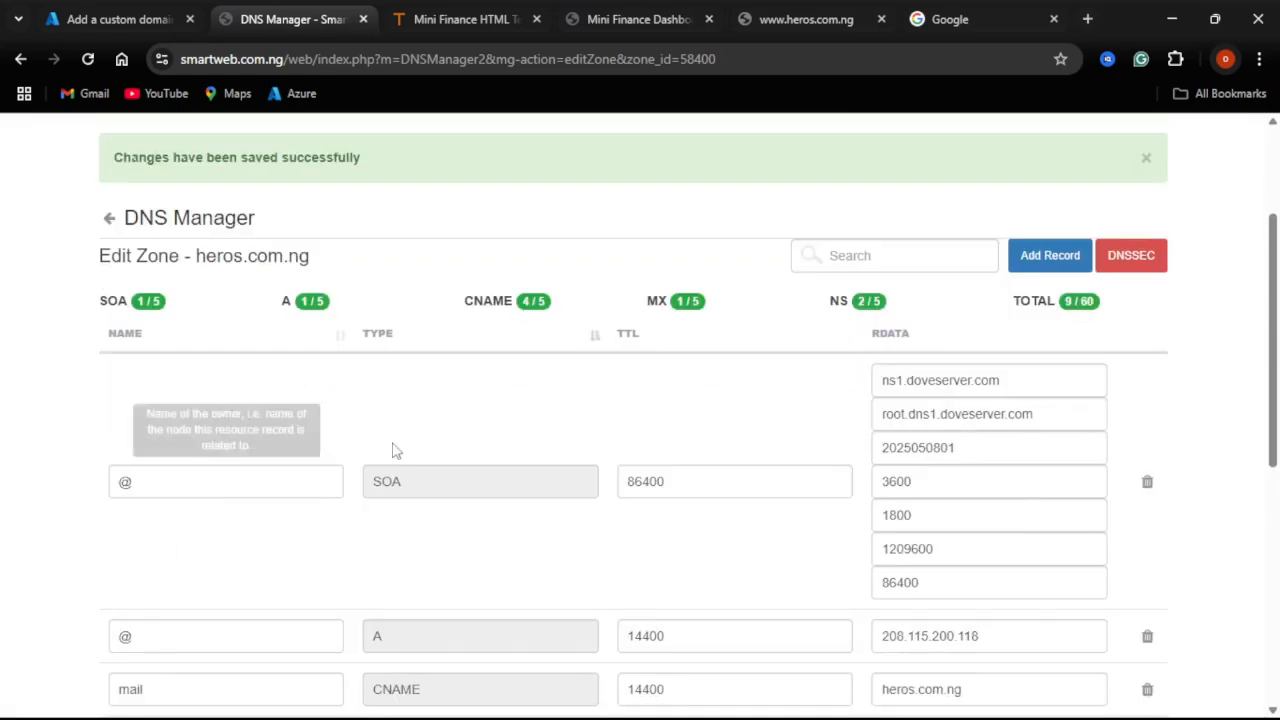
scroll(62, 408, "down", 5)
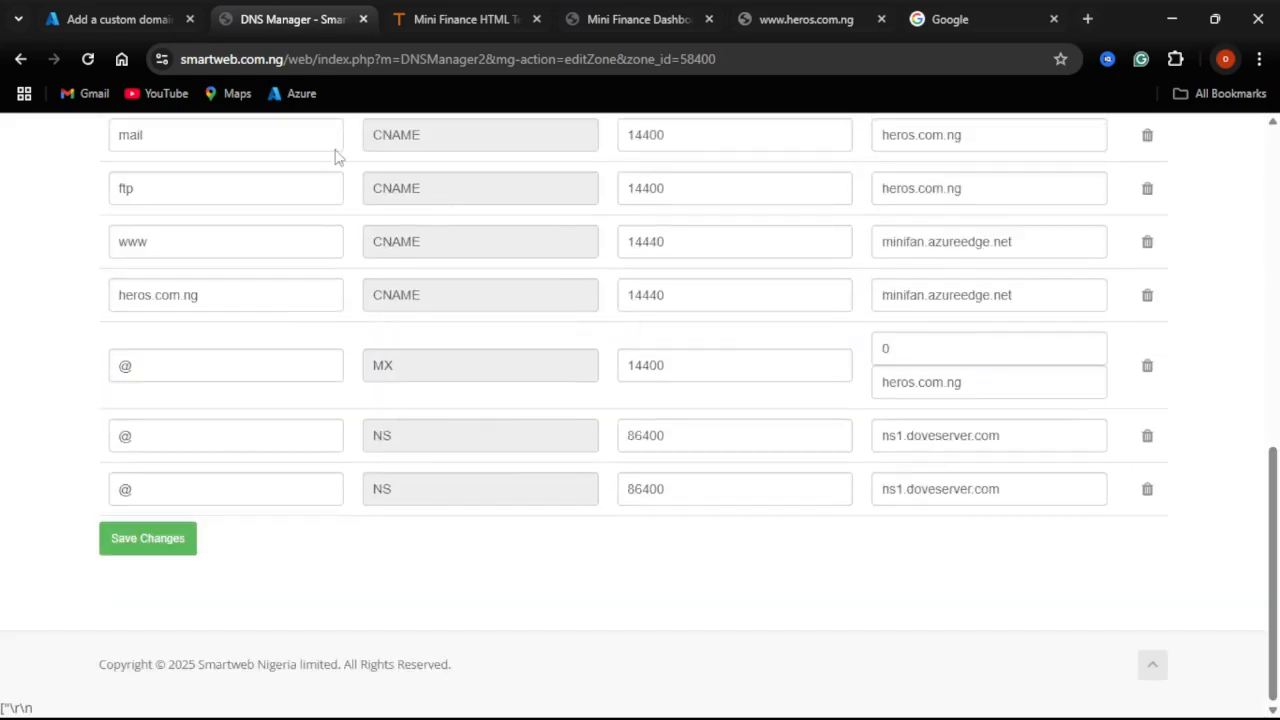
left_click(123, 22)
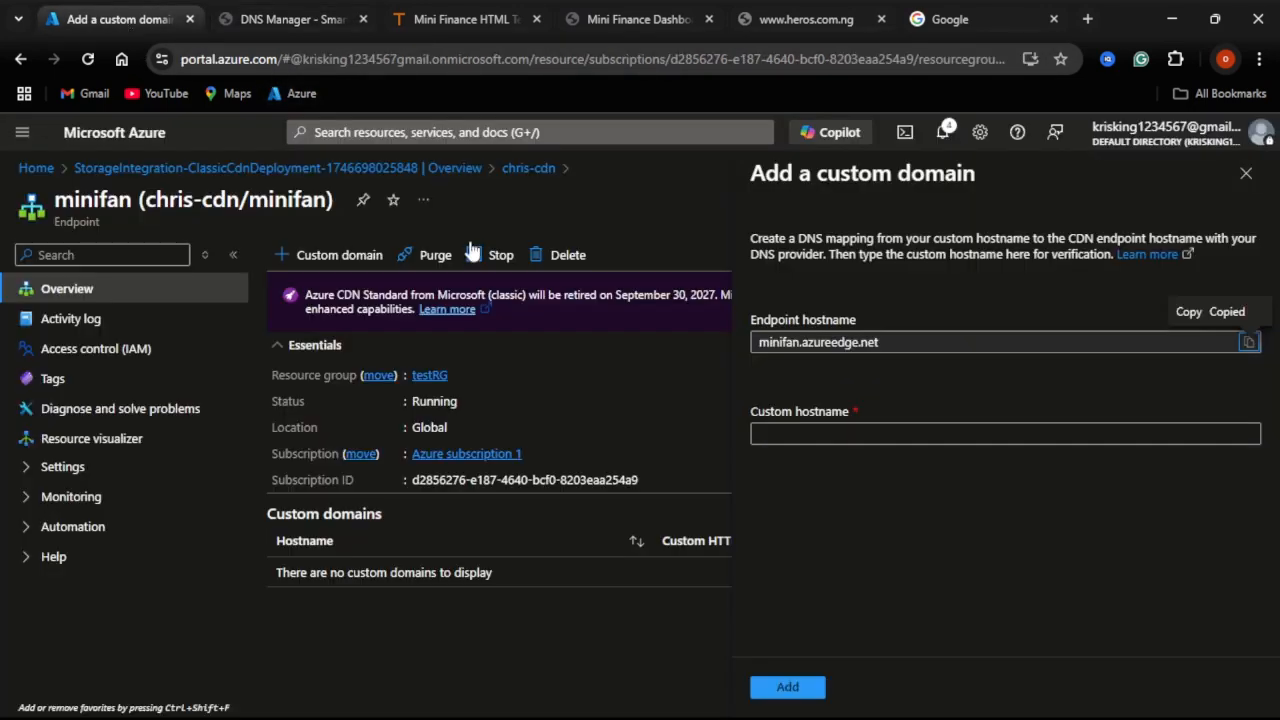
left_click(860, 435)
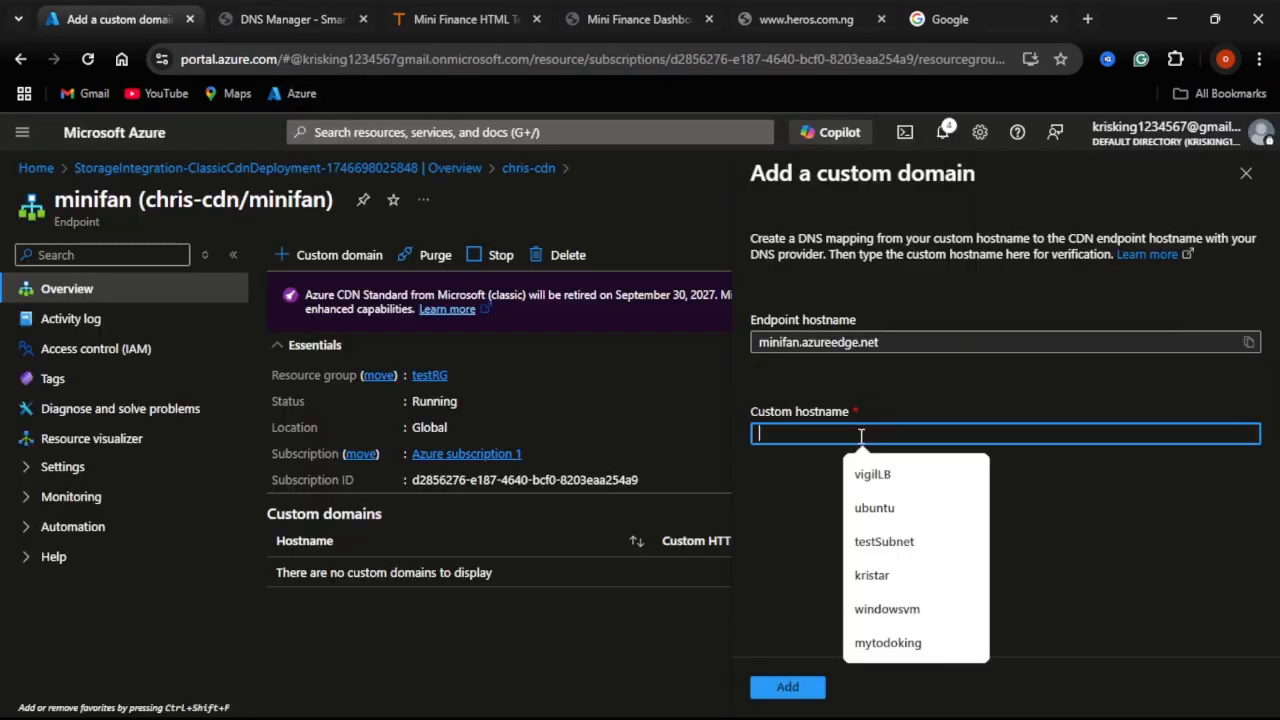
type("www")
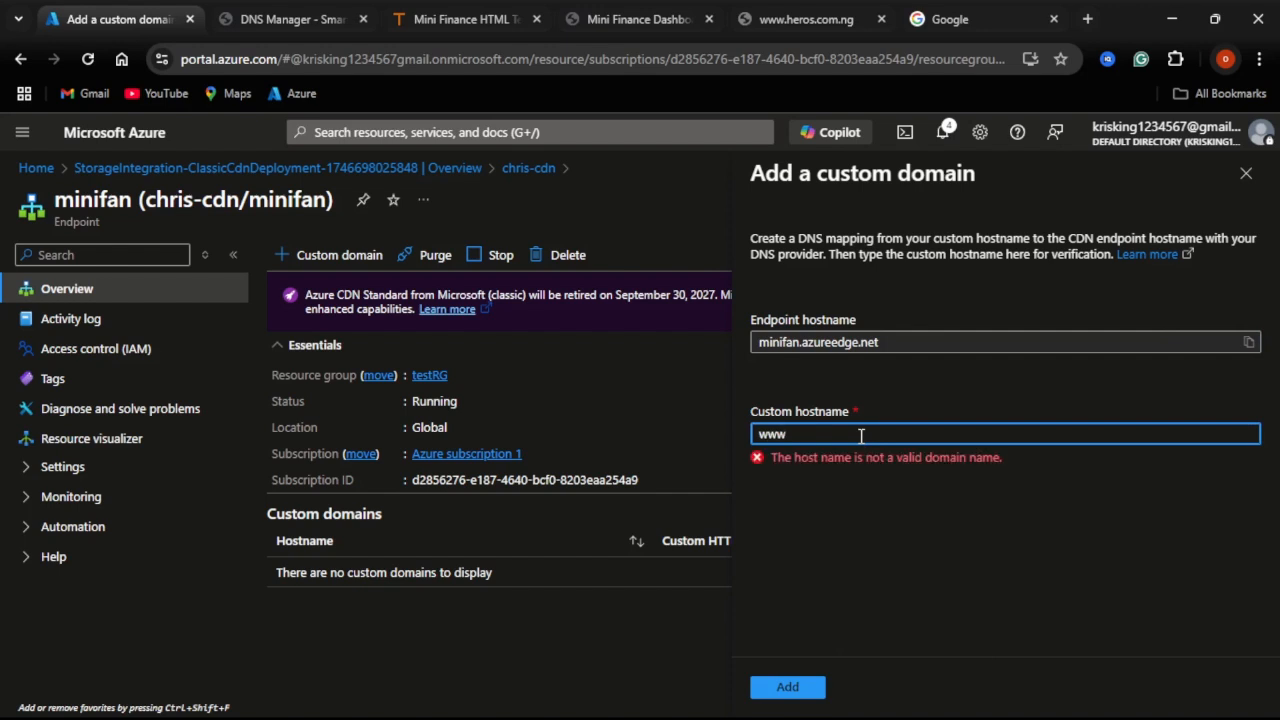
type(".heros.com.ng")
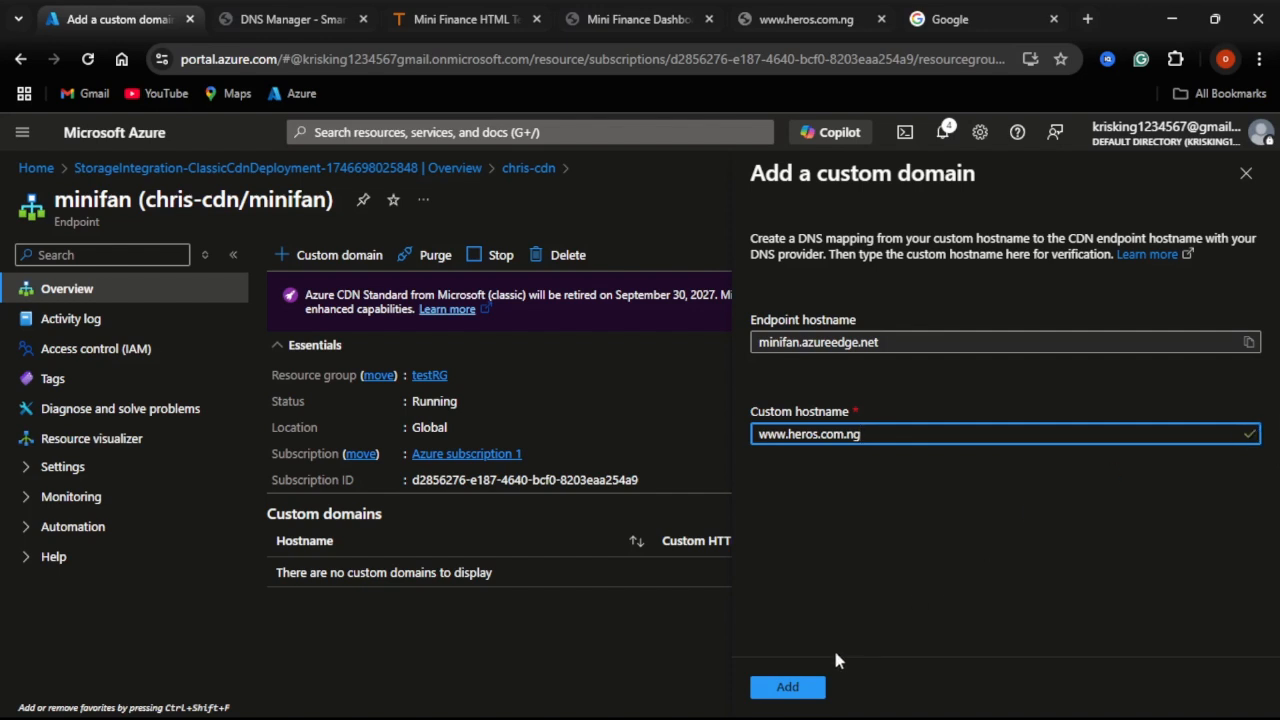
left_click(787, 688)
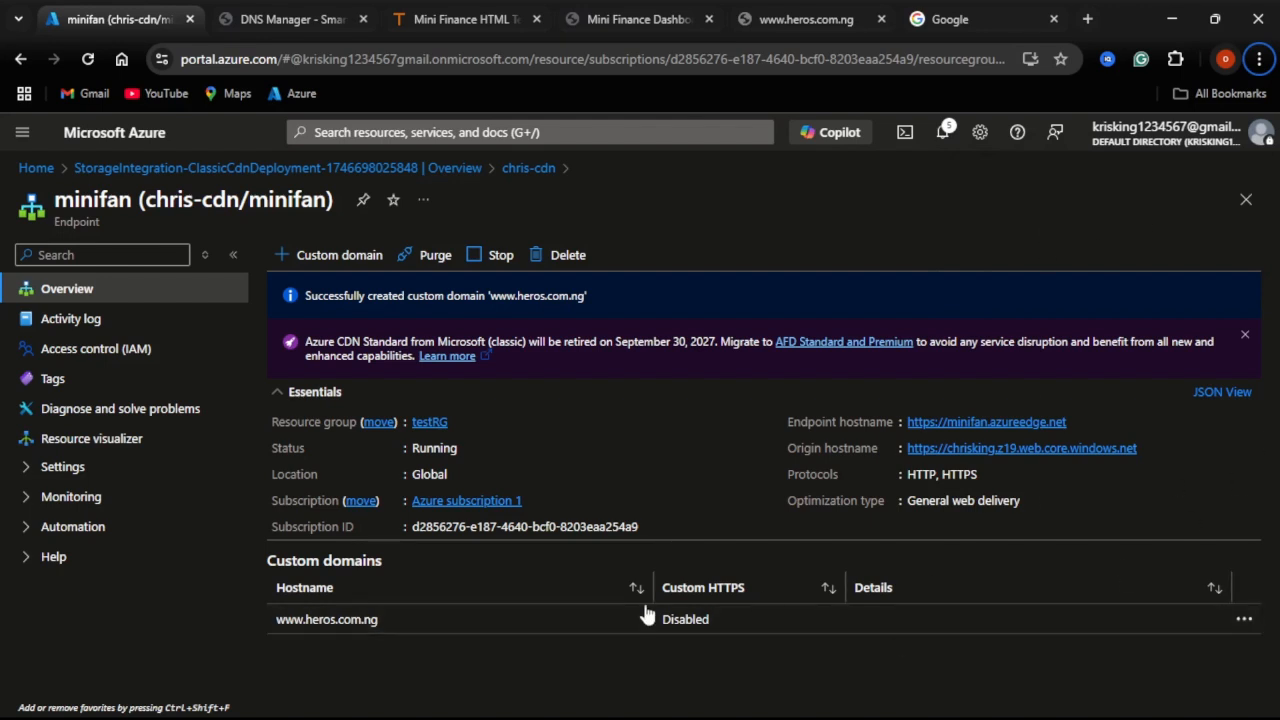
left_click(337, 621)
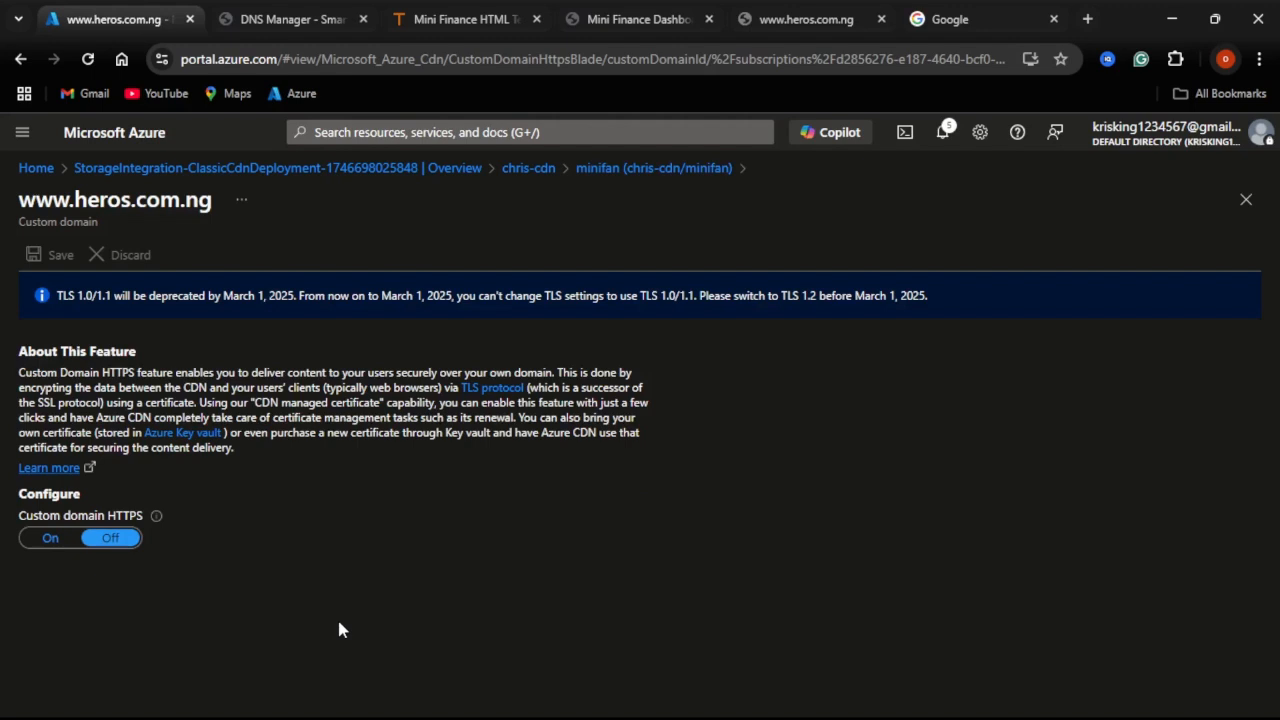
left_click(50, 540)
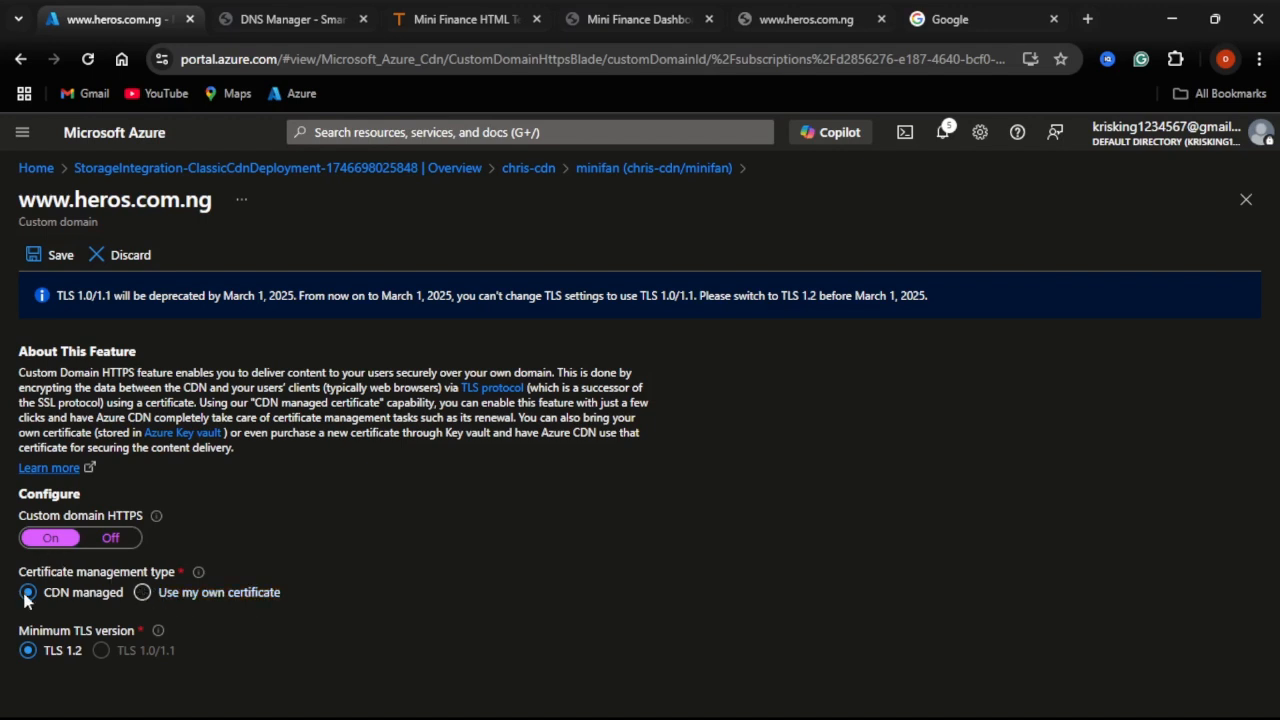
left_click(50, 258)
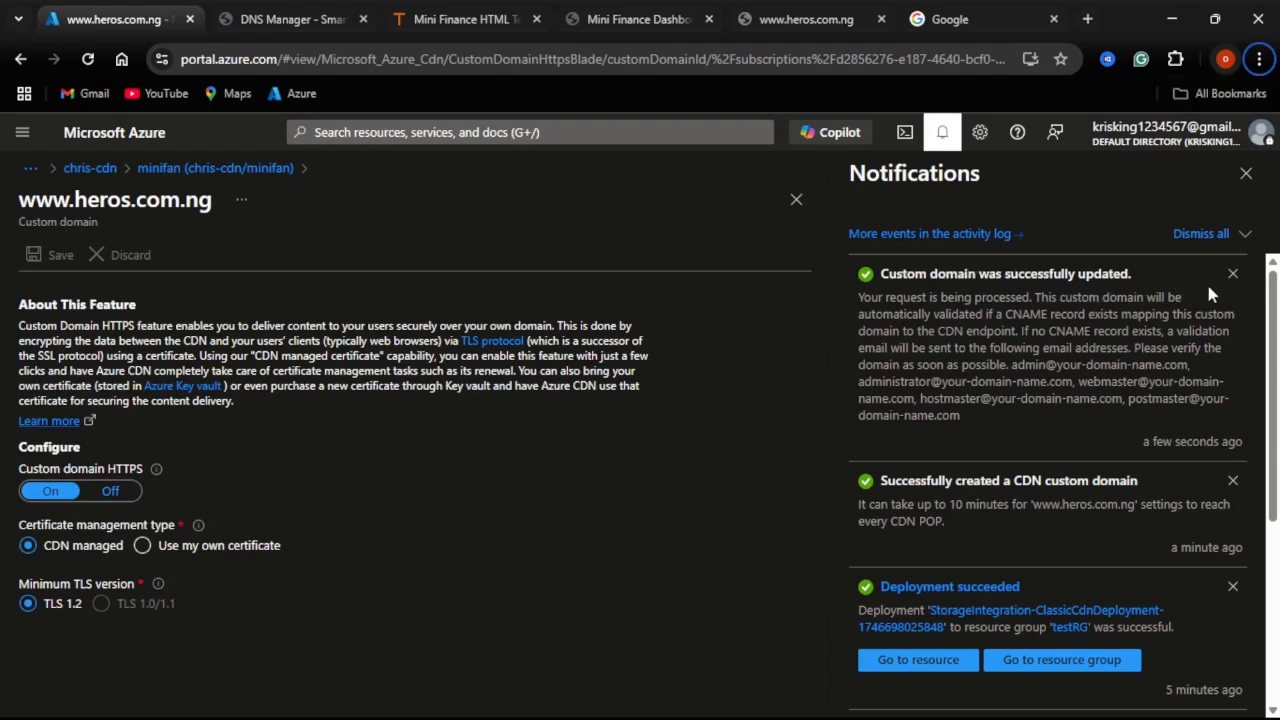
left_click(1245, 173)
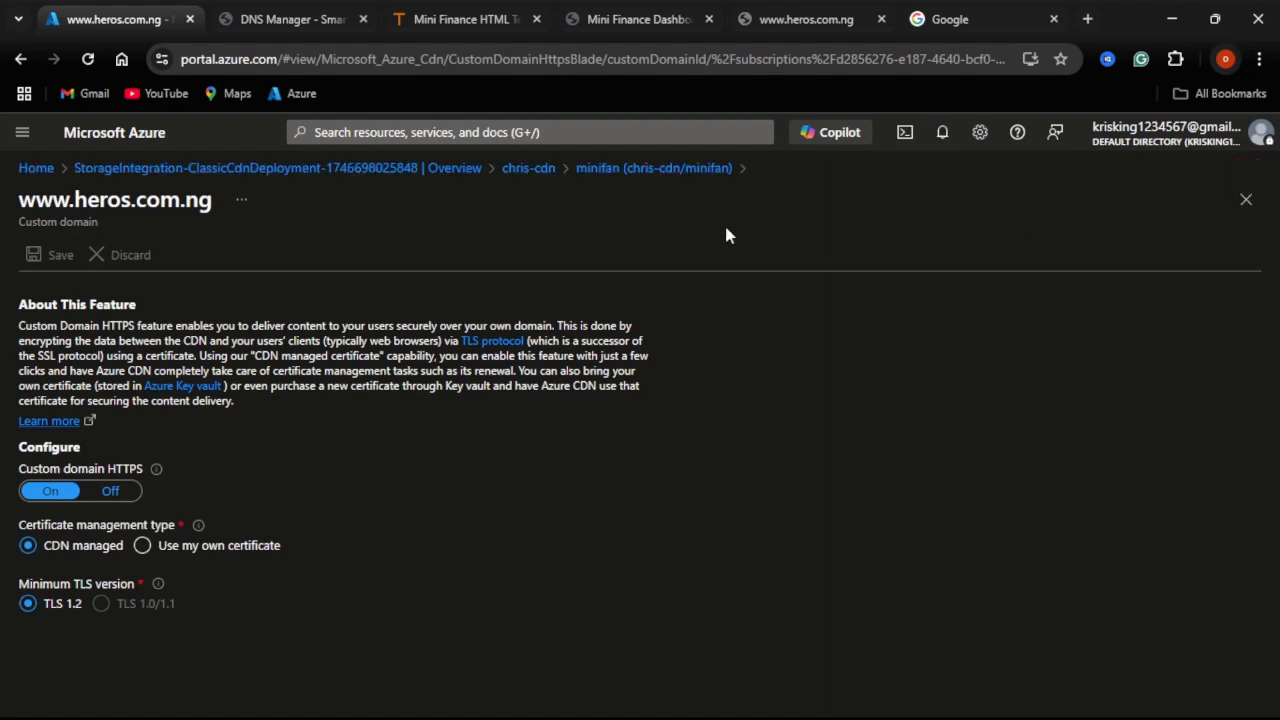
left_click(806, 20)
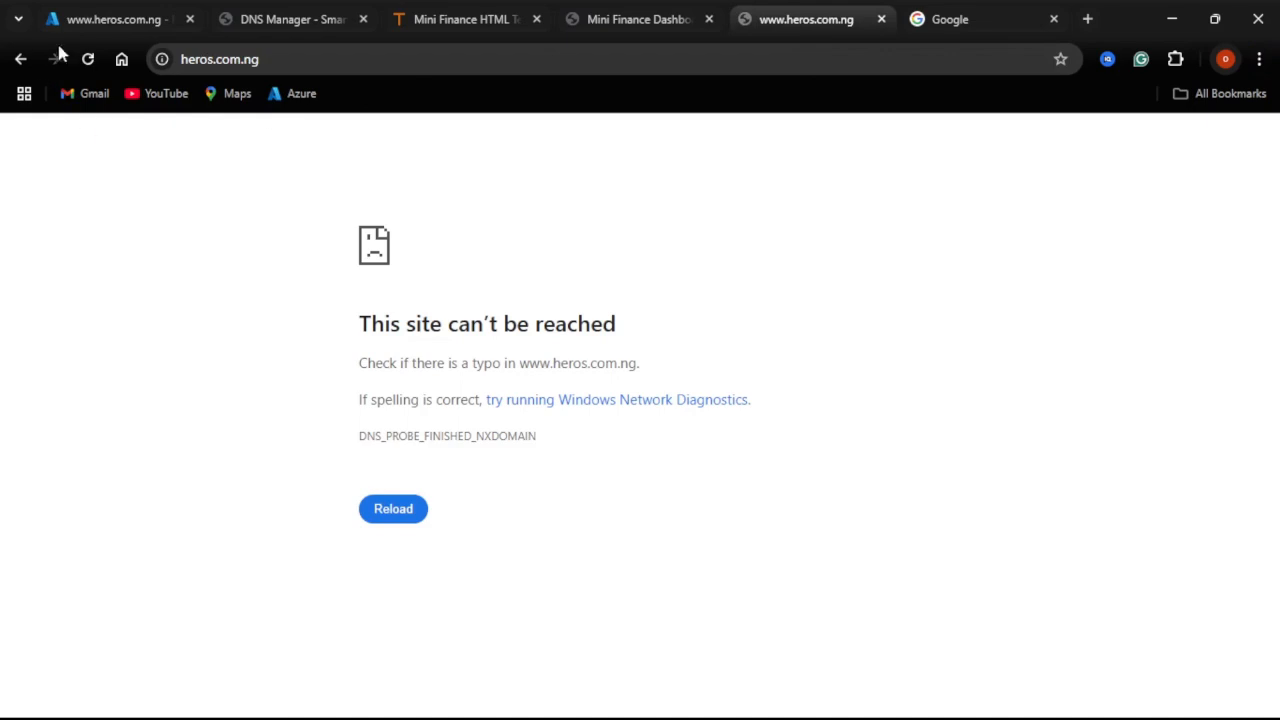
left_click(87, 59)
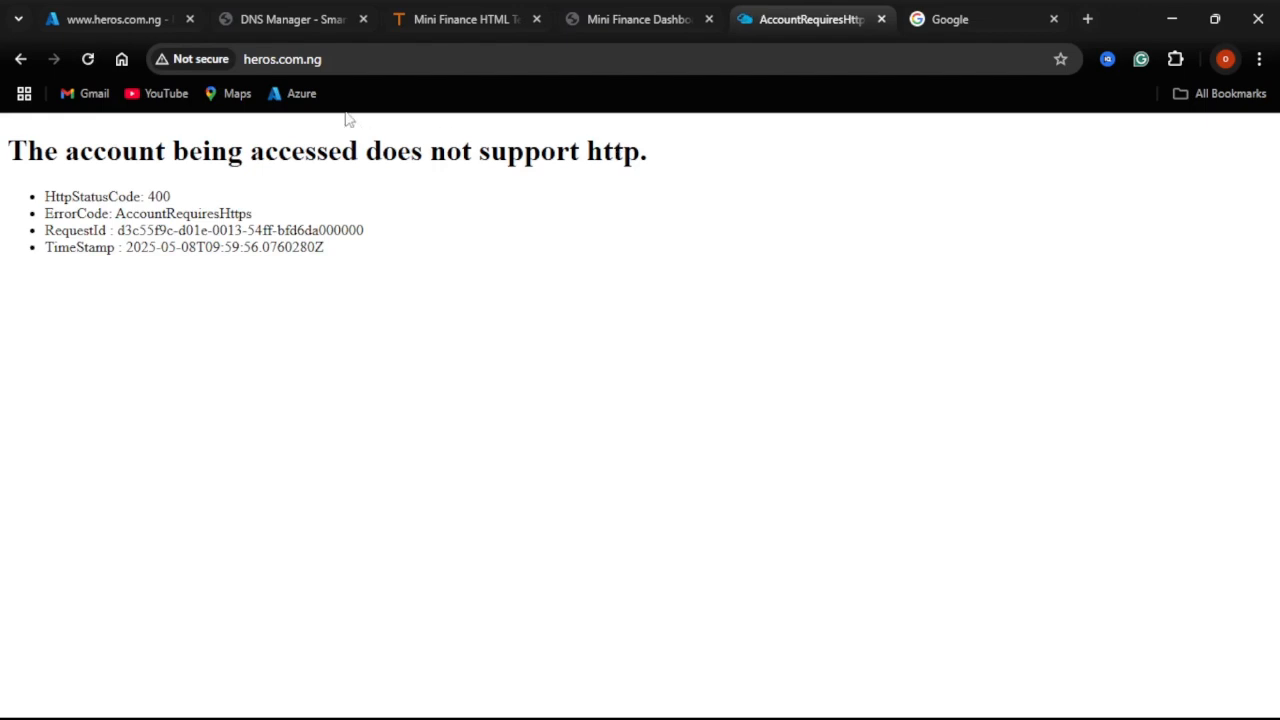
left_click(117, 22)
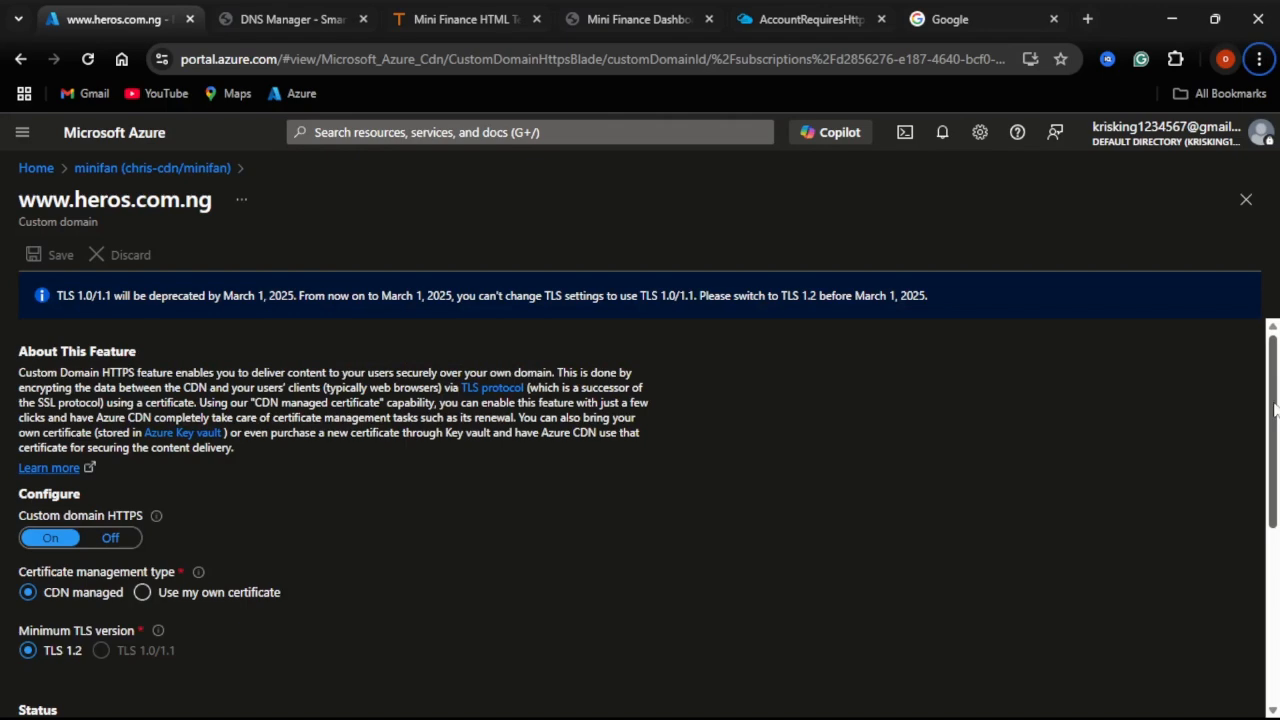
left_click_drag(1276, 397, 1278, 563)
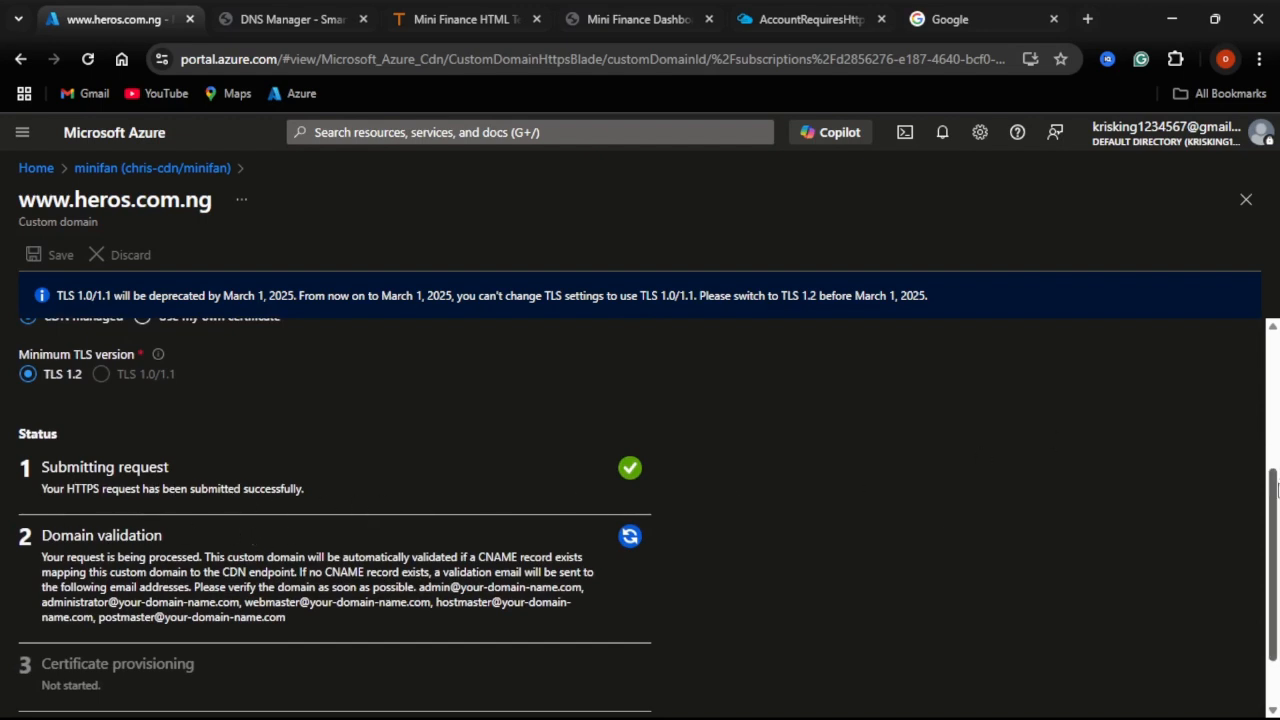
left_click_drag(1278, 512, 1278, 552)
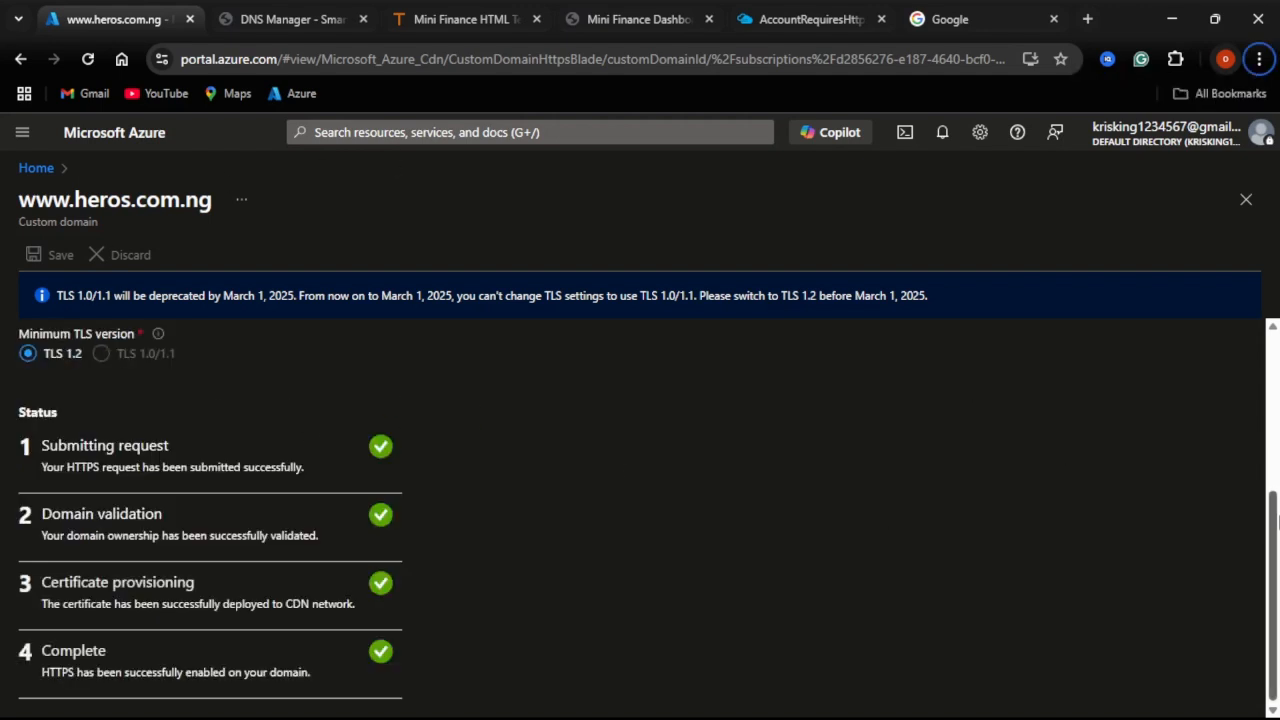
left_click_drag(1276, 540, 1277, 338)
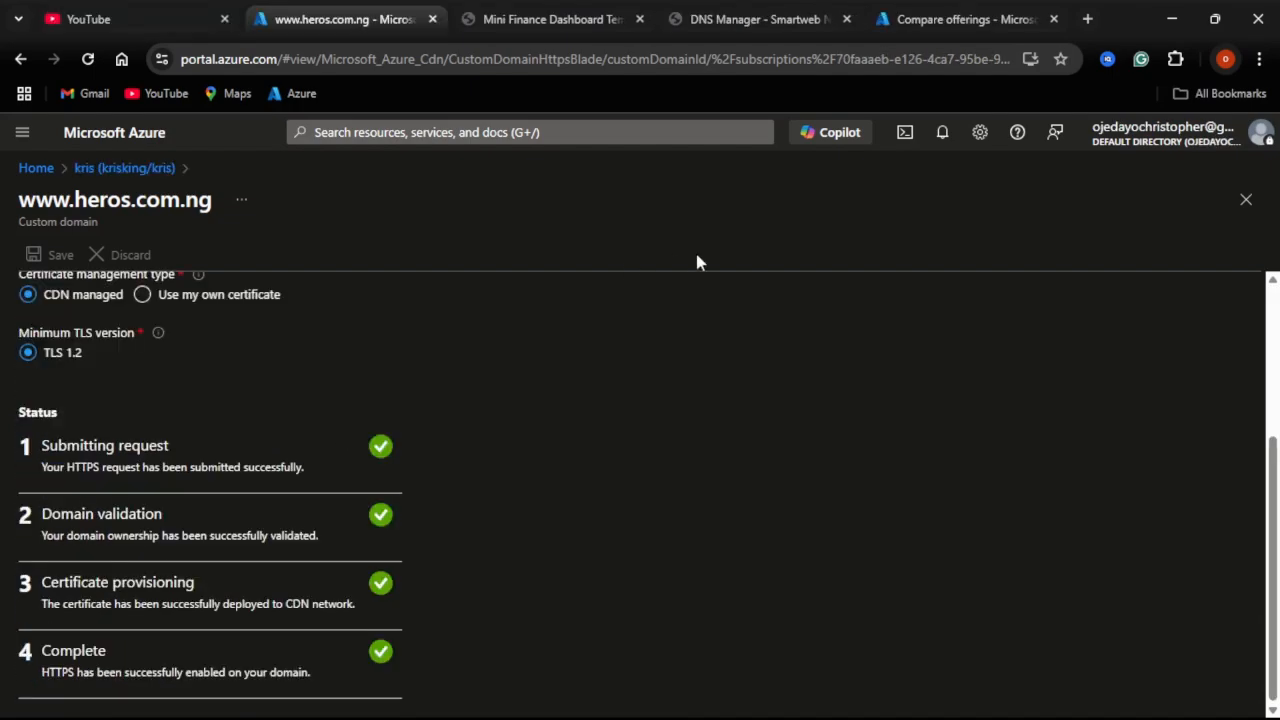
left_click(872, 700)
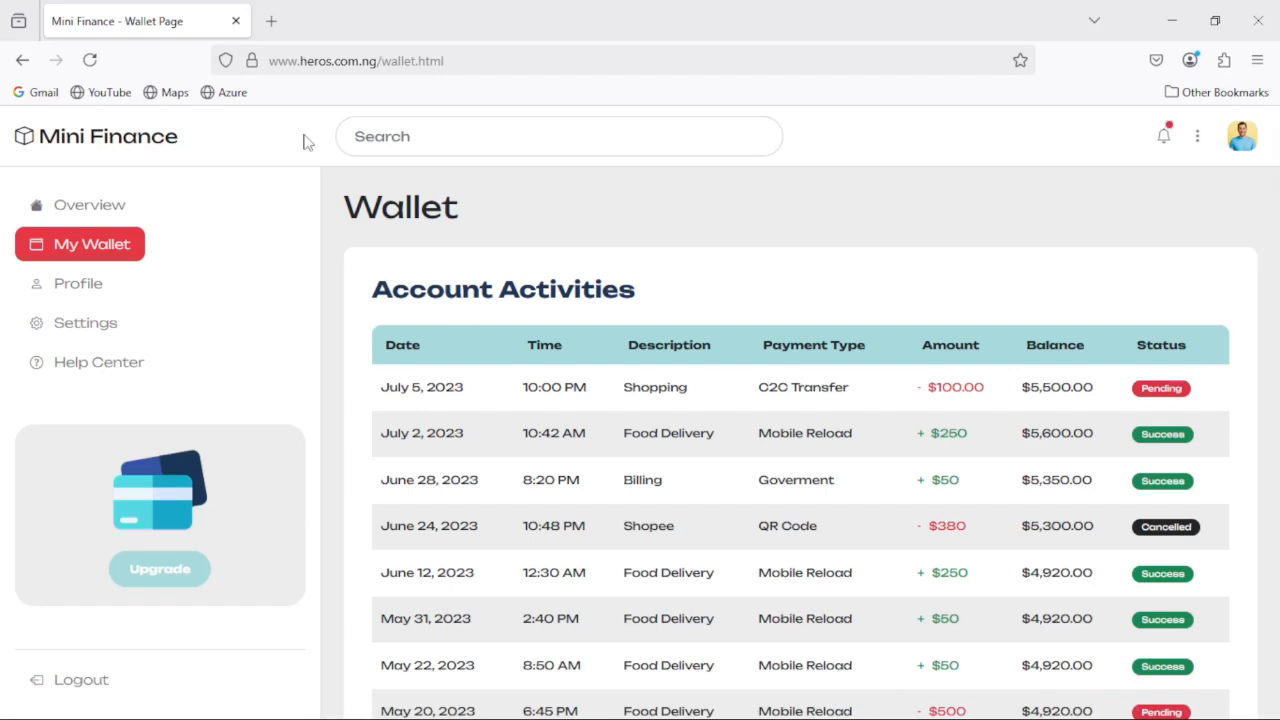
left_click(81, 294)
left_click(80, 326)
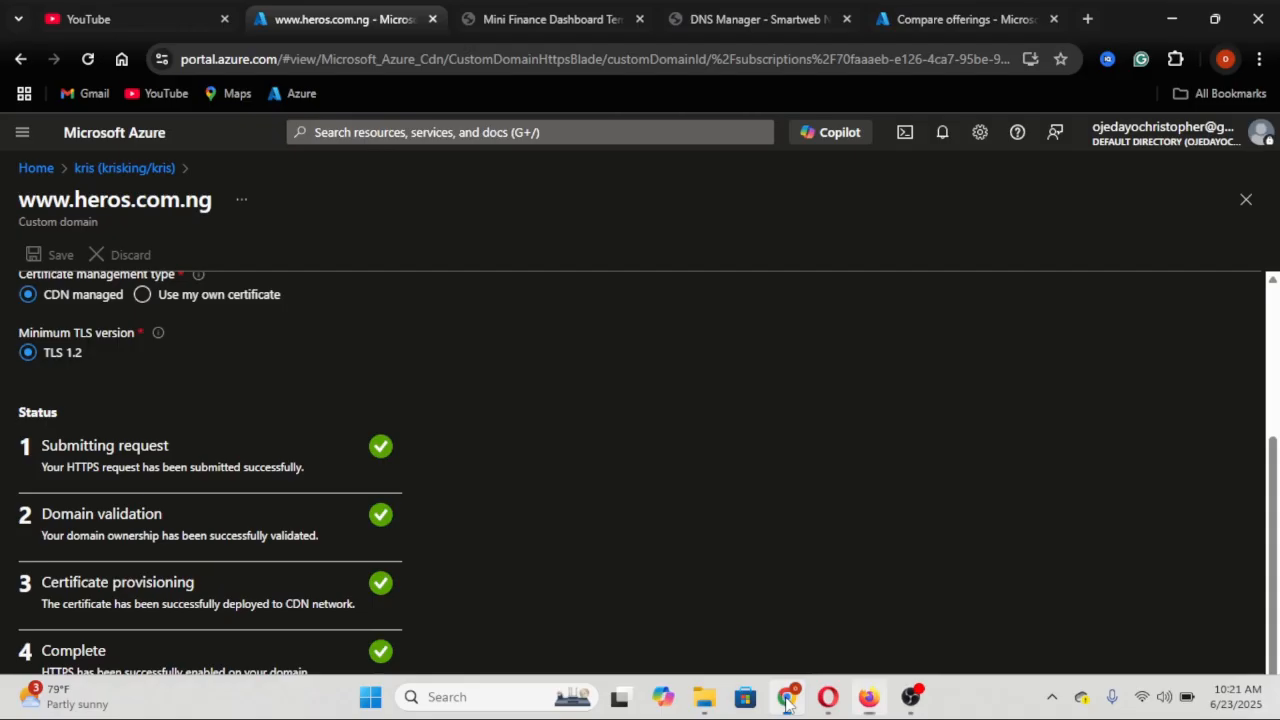
left_click(787, 697)
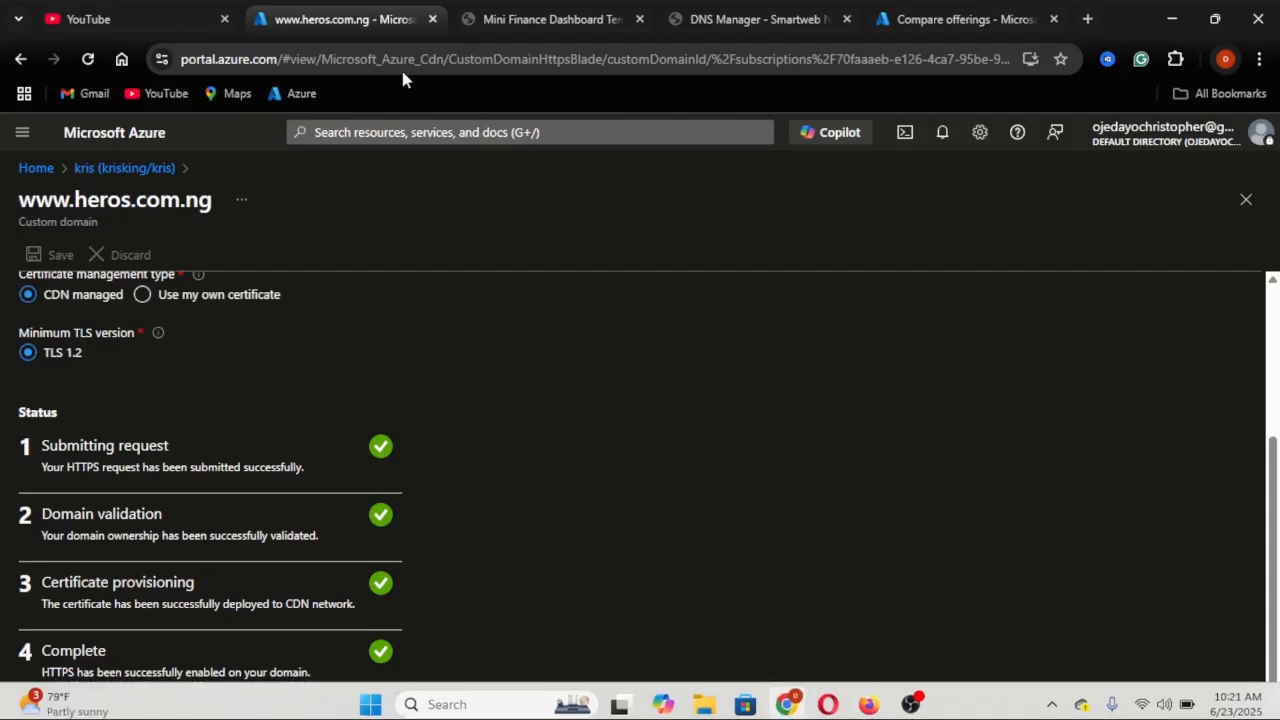
left_click(578, 20)
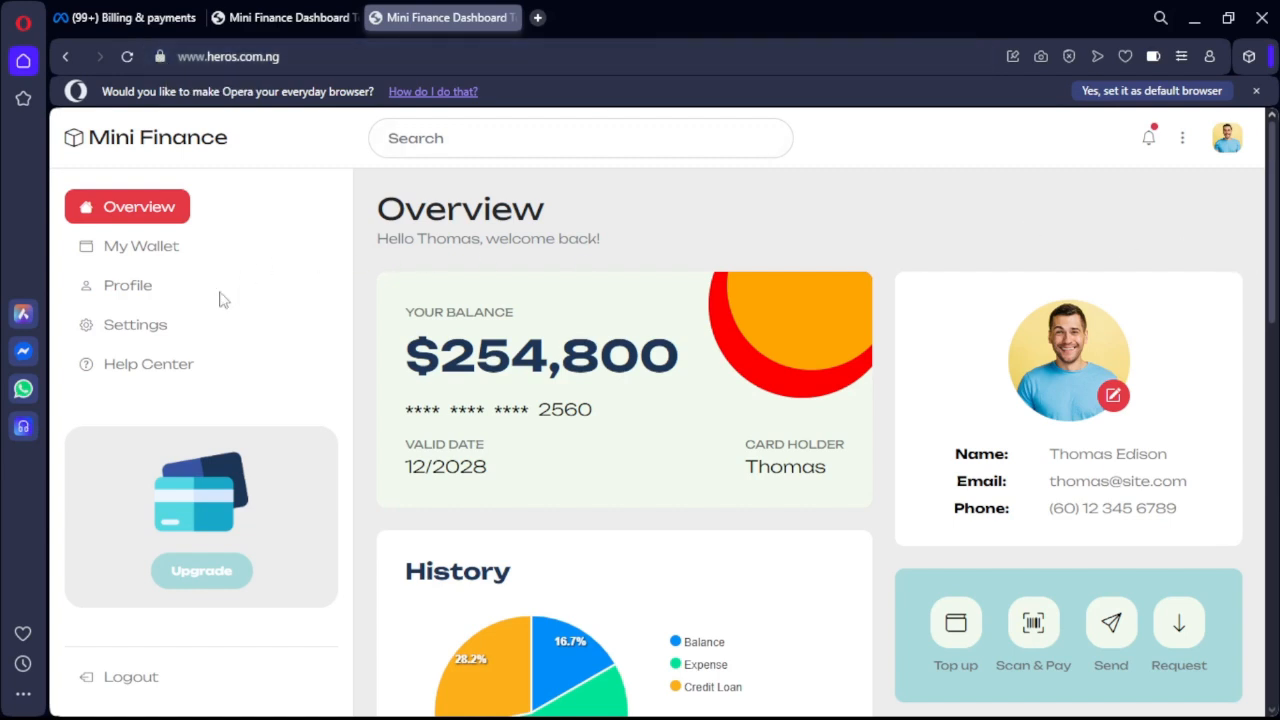
left_click(141, 330)
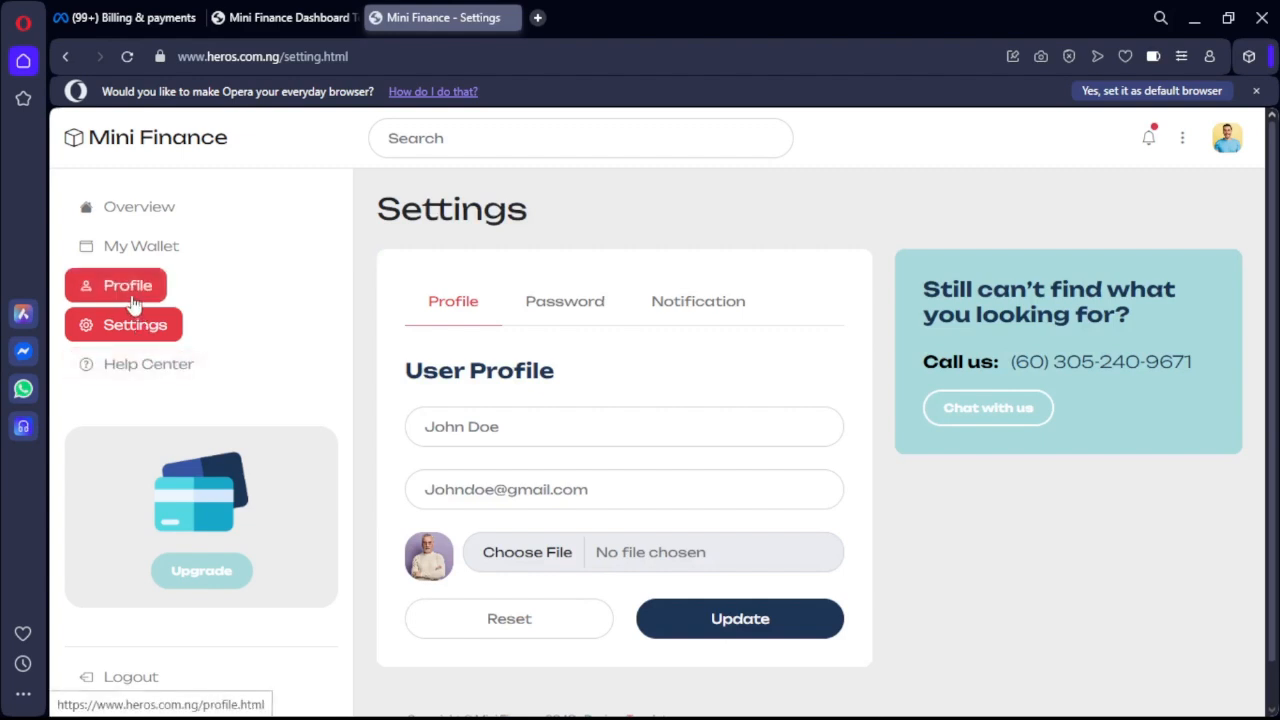
left_click(131, 290)
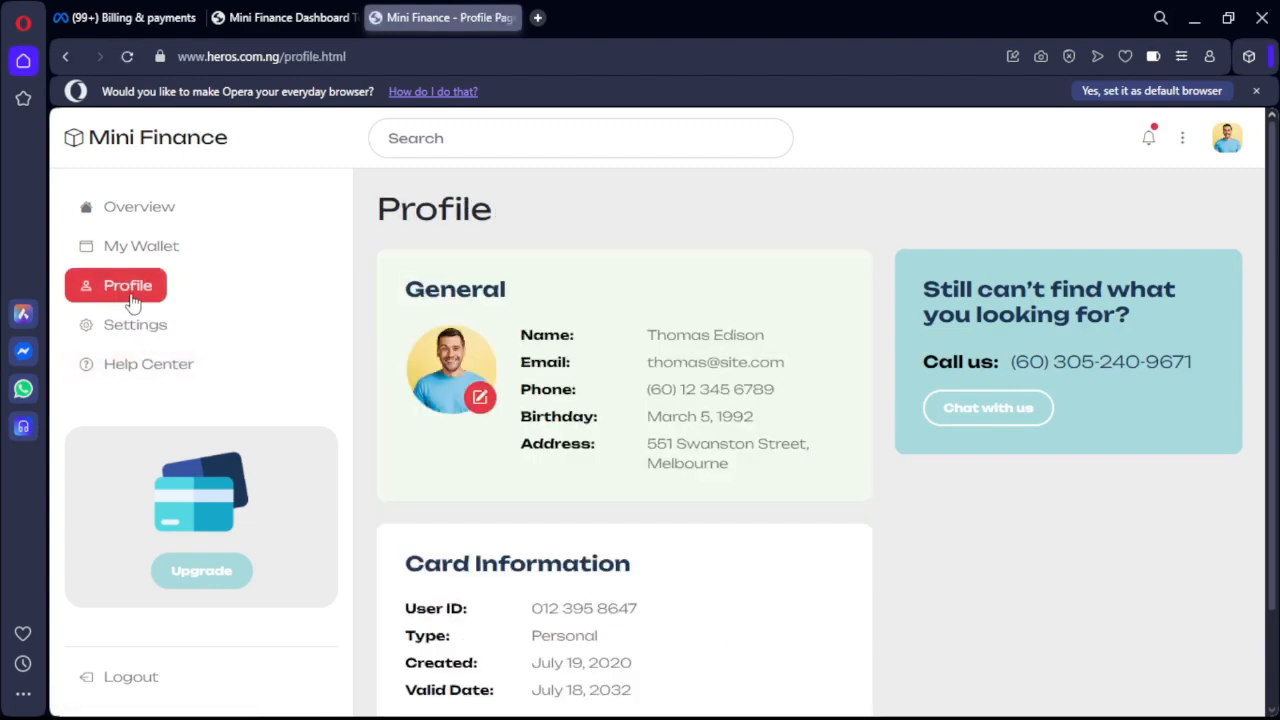
left_click(149, 246)
left_click(158, 207)
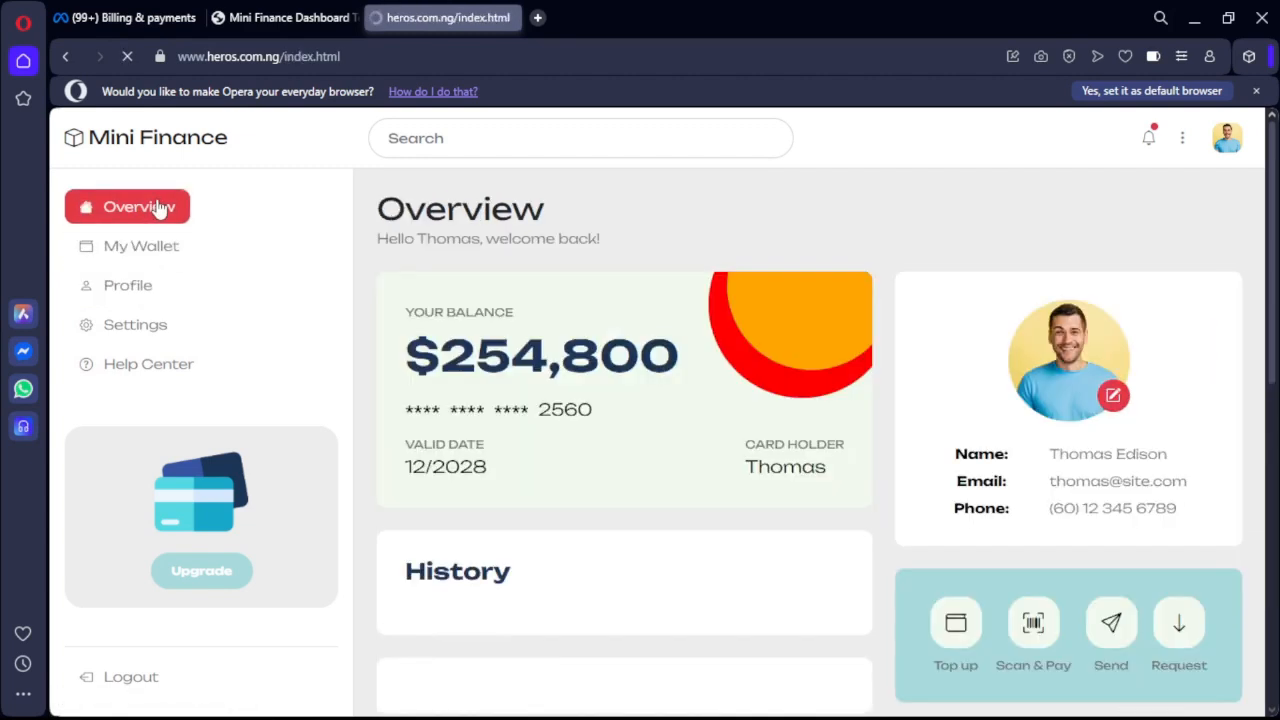